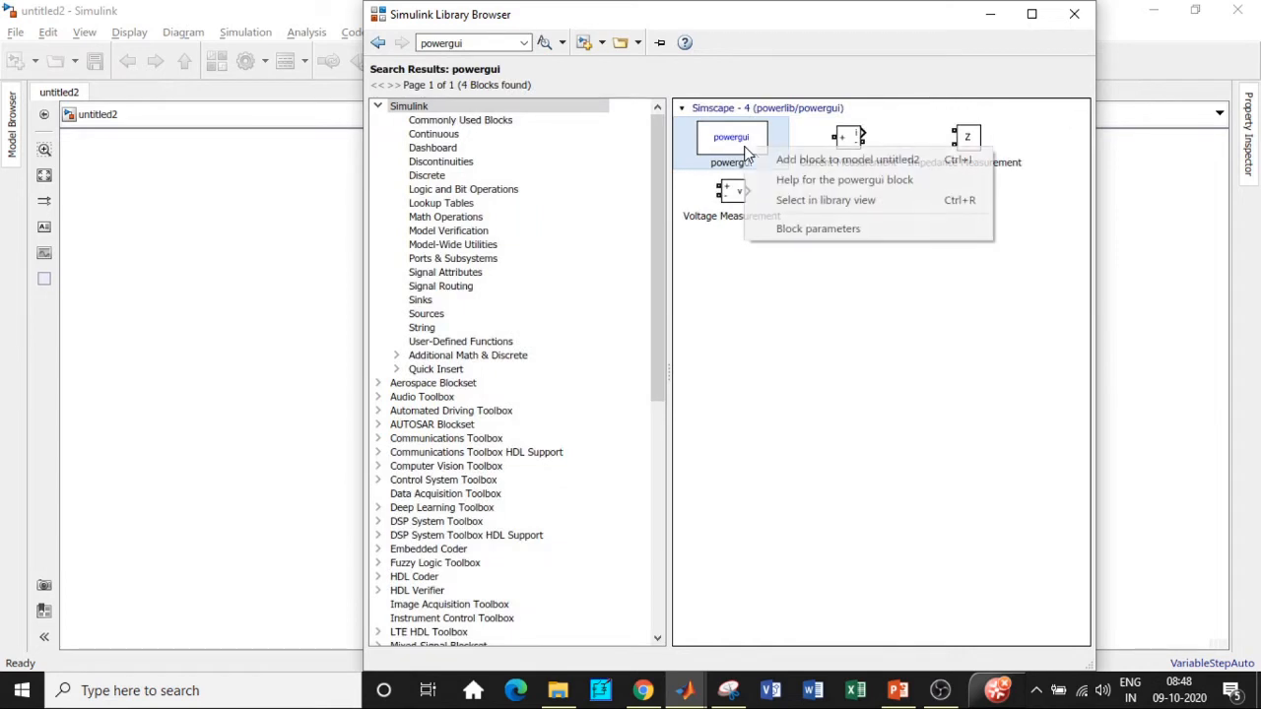
# Add the powergui block and the Voltage Measurement block to the model untitled2.
pyautogui.click(788, 158)
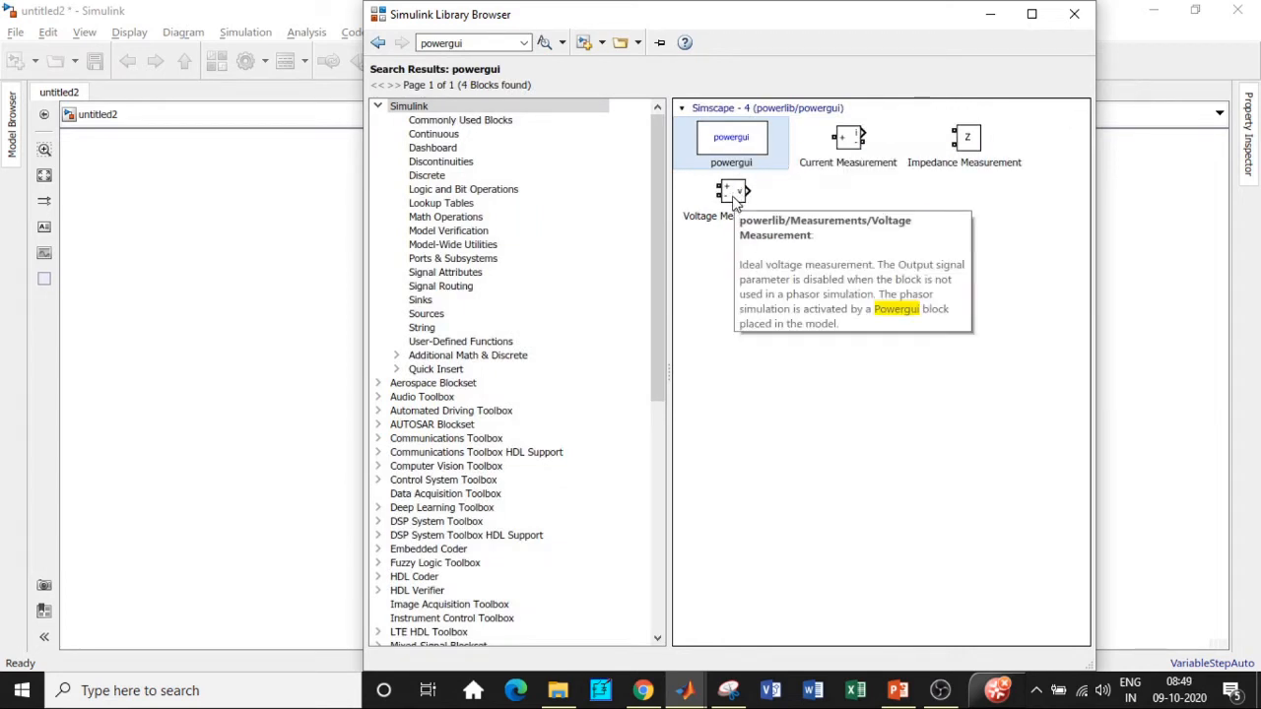
pyautogui.click(734, 200)
pyautogui.rightClick(734, 197)
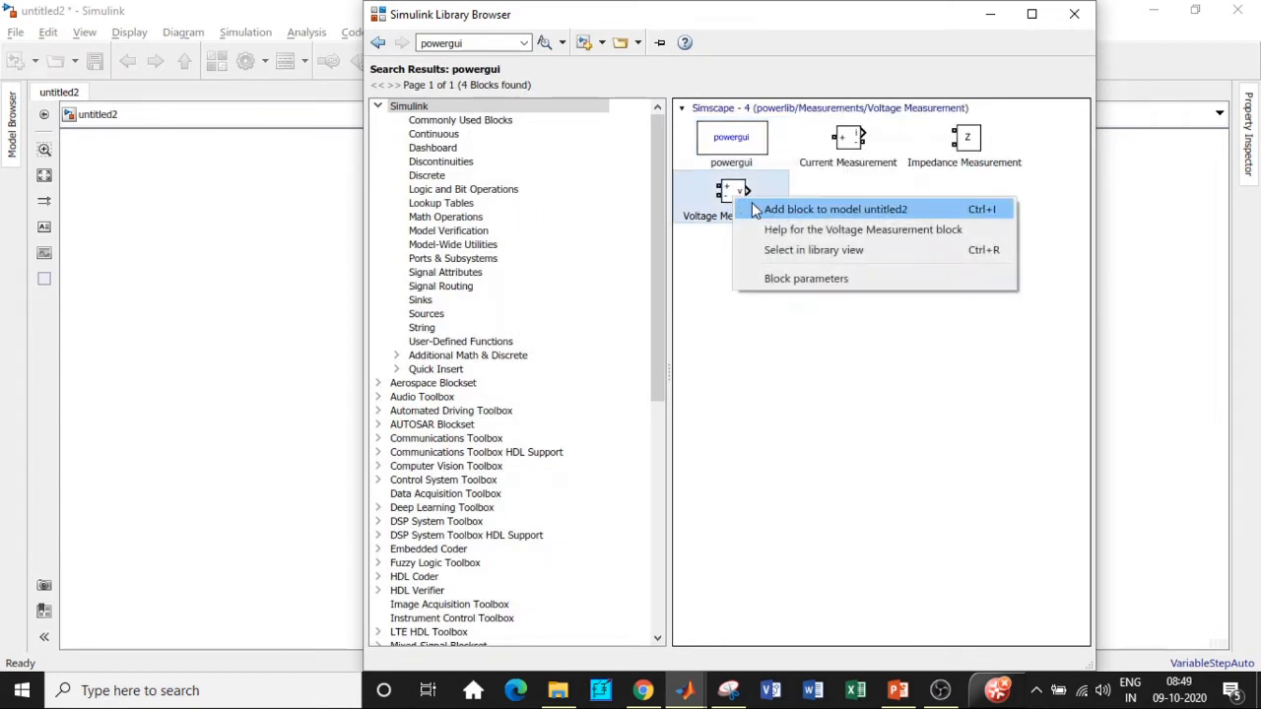
pyautogui.click(757, 209)
# Search the block library for battery and add the Simscape Battery block with the m, + and − ports to the model.
pyautogui.doubleClick(469, 43)
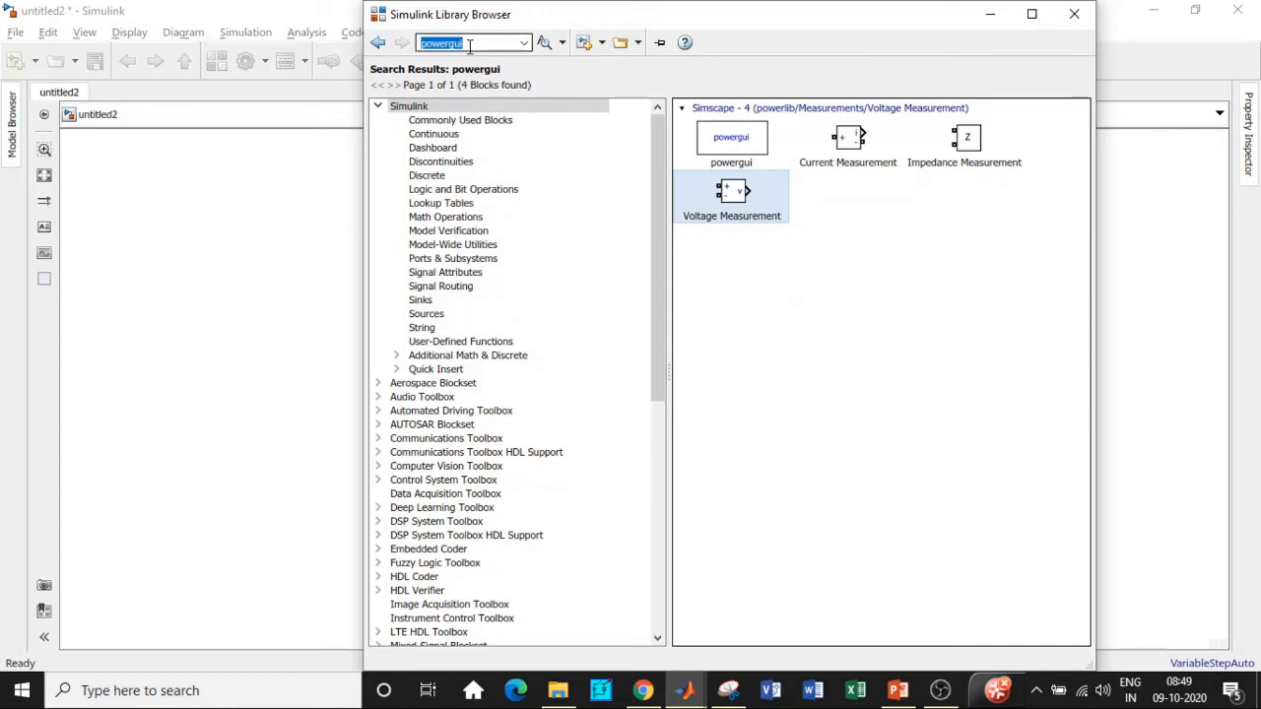
pyautogui.press('BackSpace')
pyautogui.write('Batte')
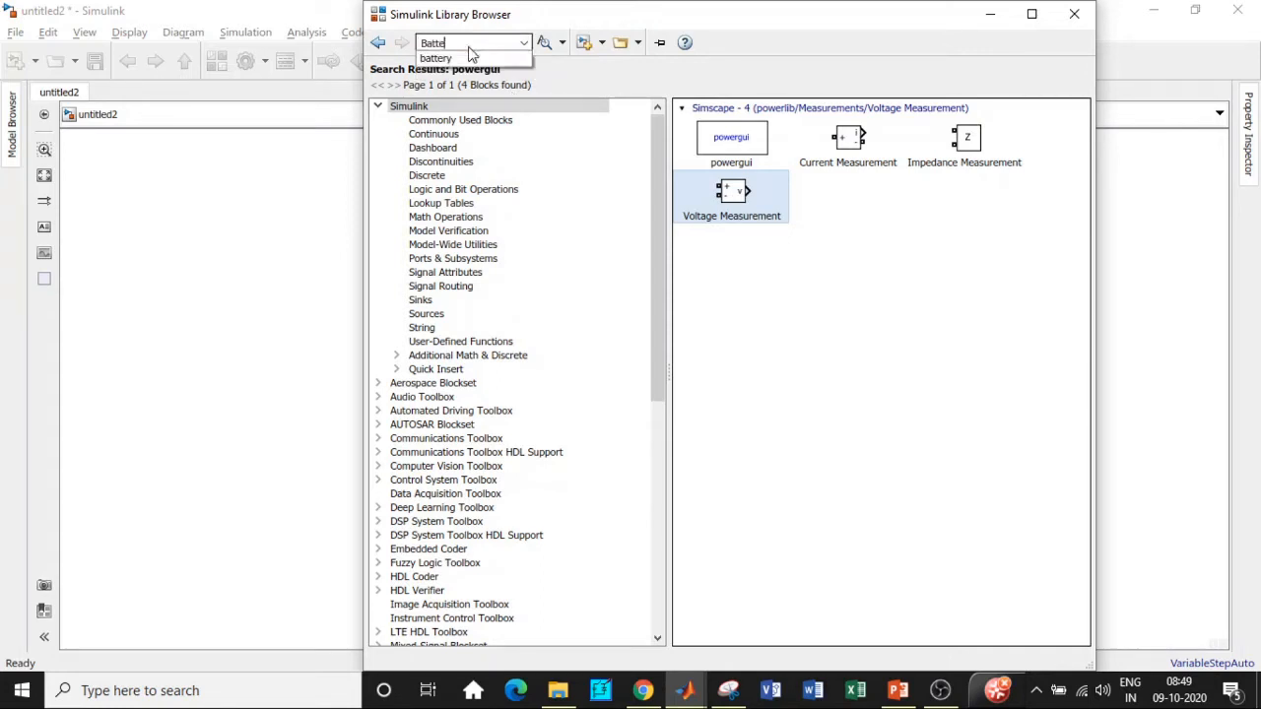
pyautogui.write('r')
pyautogui.click(455, 58)
pyautogui.doubleClick(452, 43)
pyautogui.press('Return')
pyautogui.scroll(-2, 835, 366)
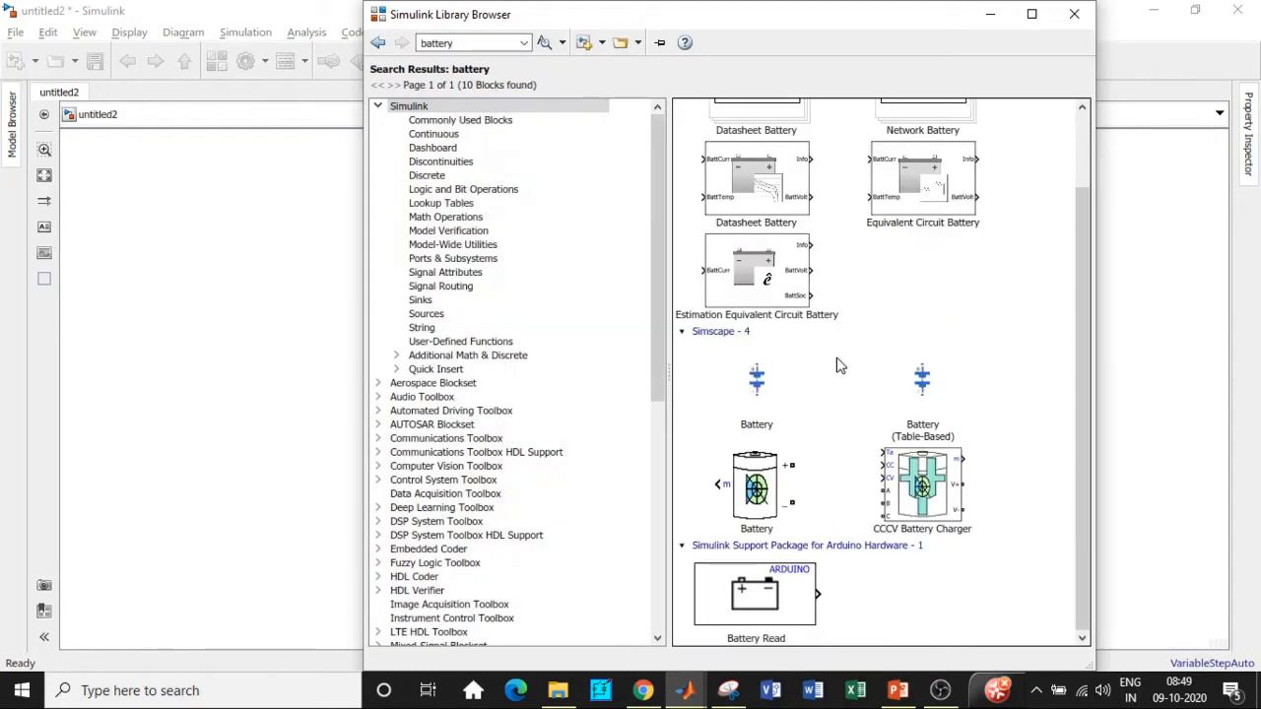
pyautogui.rightClick(770, 469)
pyautogui.click(810, 483)
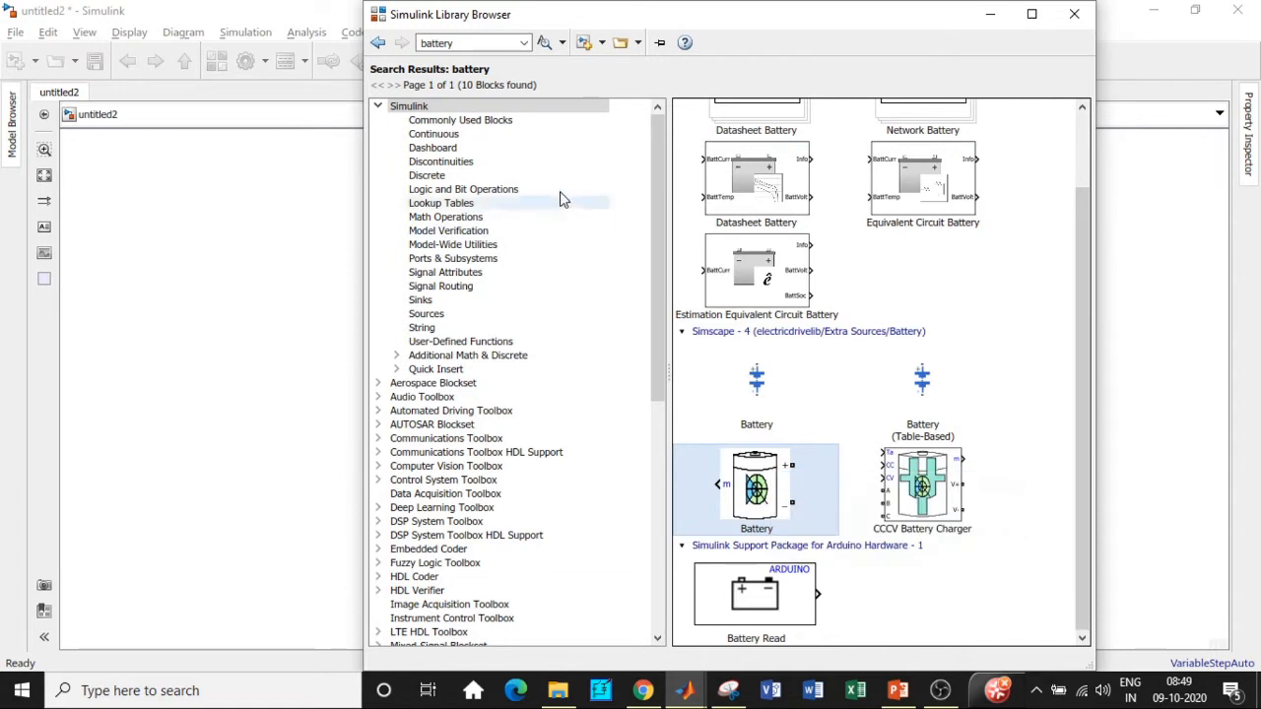
# Search the block library for series RLC and add the Series RLC Branch block to the model.
pyautogui.doubleClick(469, 43)
pyautogui.write('series')
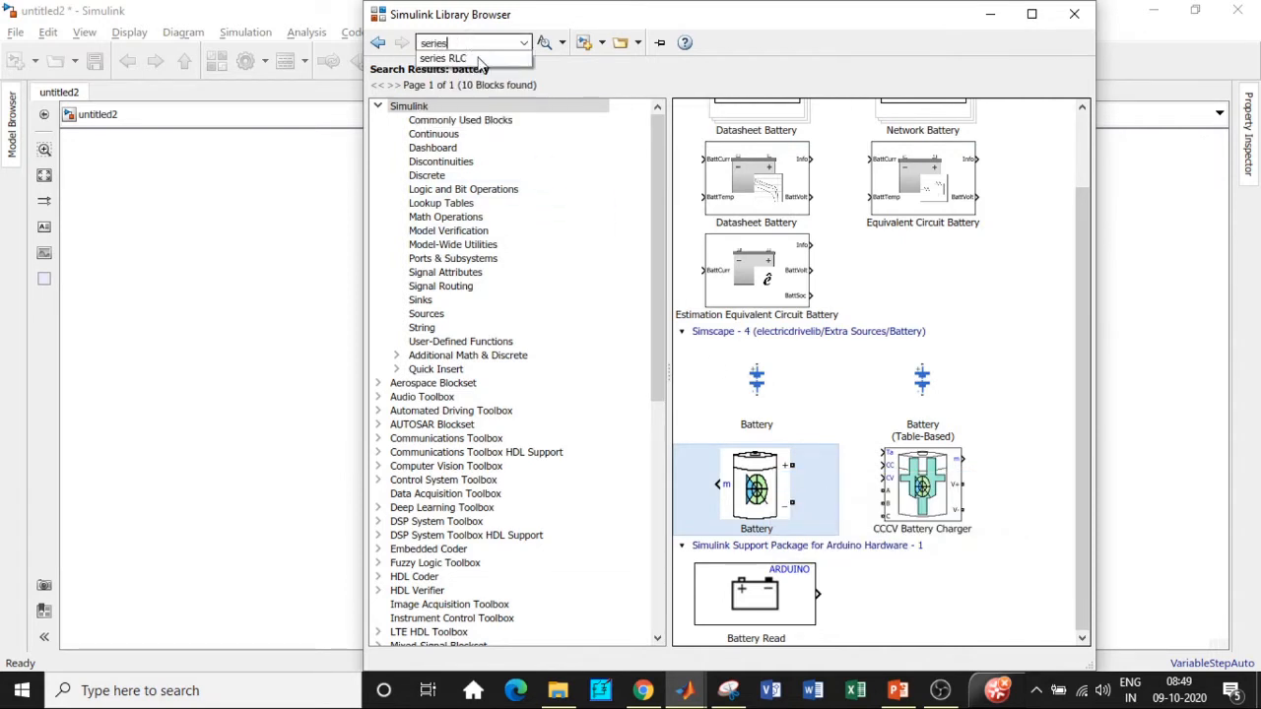
pyautogui.click(461, 58)
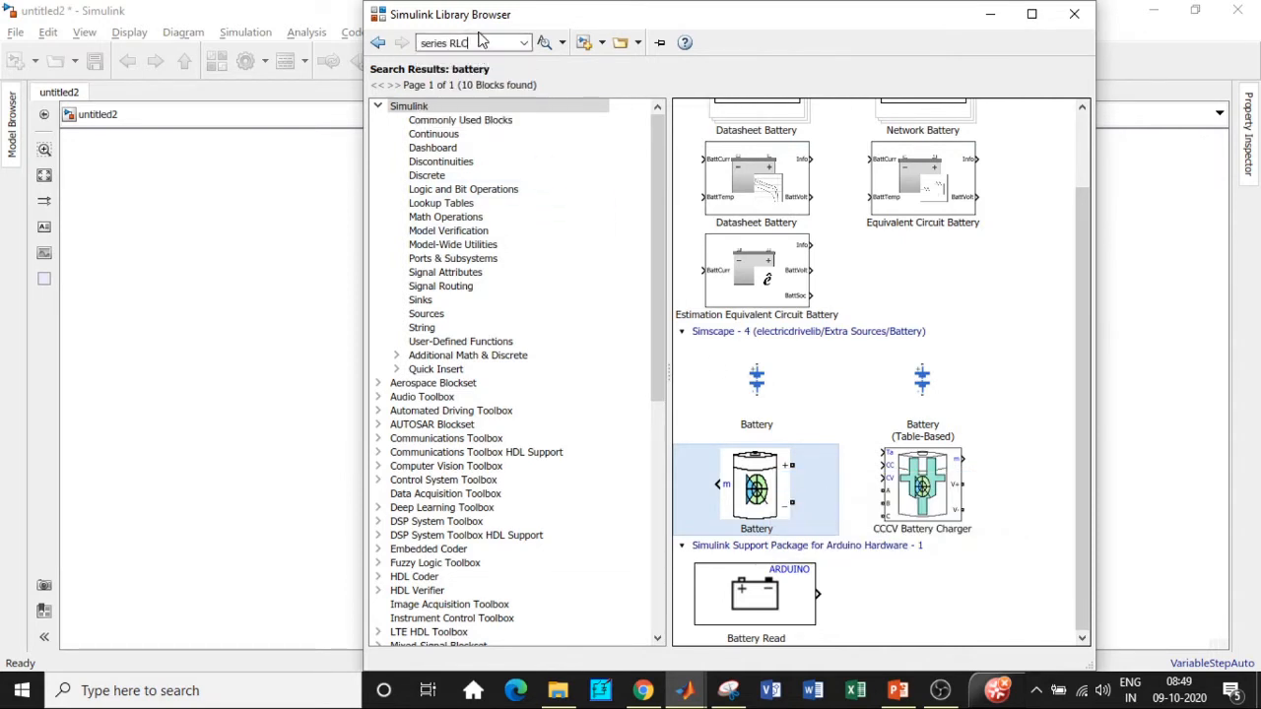
pyautogui.press('Return')
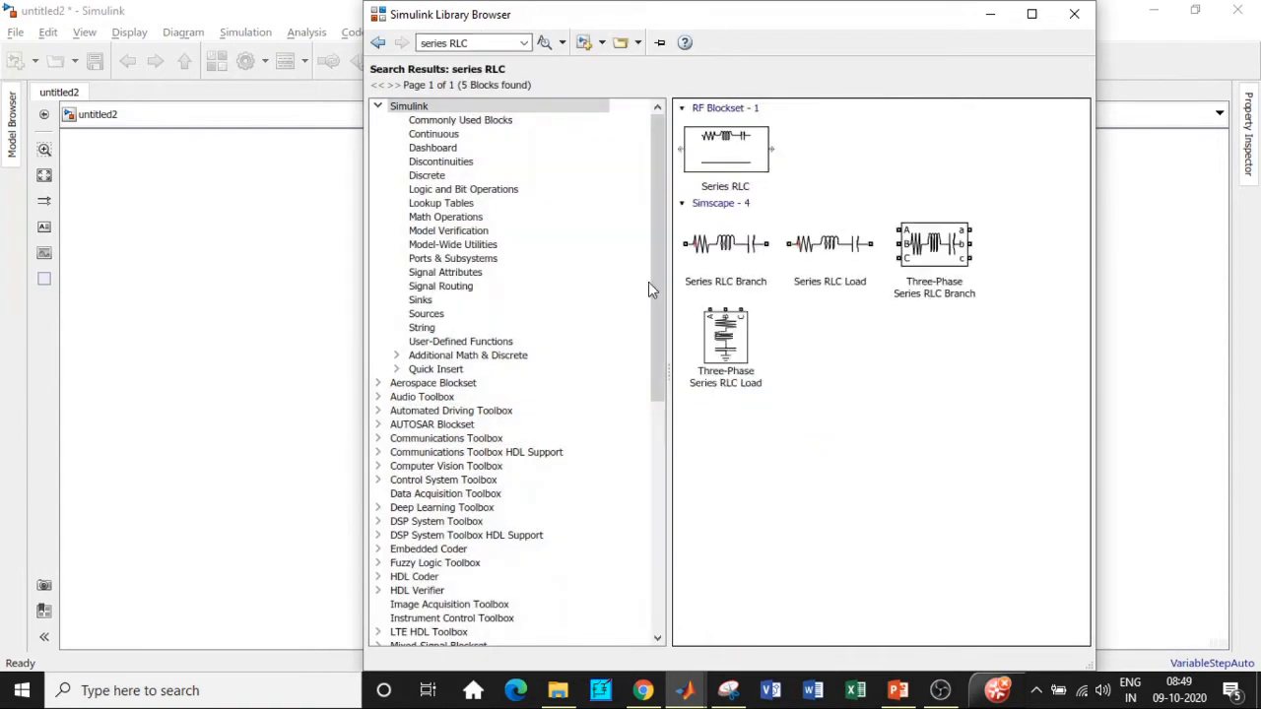
pyautogui.rightClick(757, 254)
pyautogui.click(768, 260)
# Search the block library for mosfet and add the powerlib Power Electronics Mosfet block to the model.
pyautogui.click(476, 44)
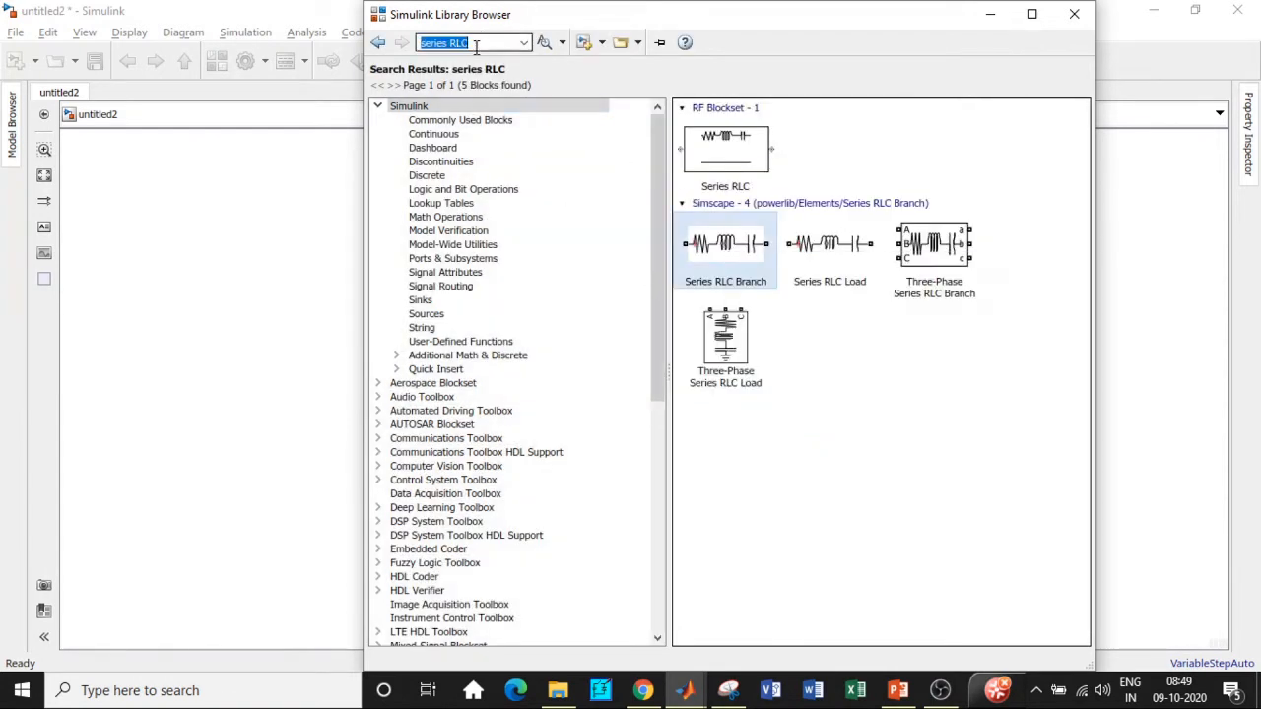
pyautogui.write('mosfet')
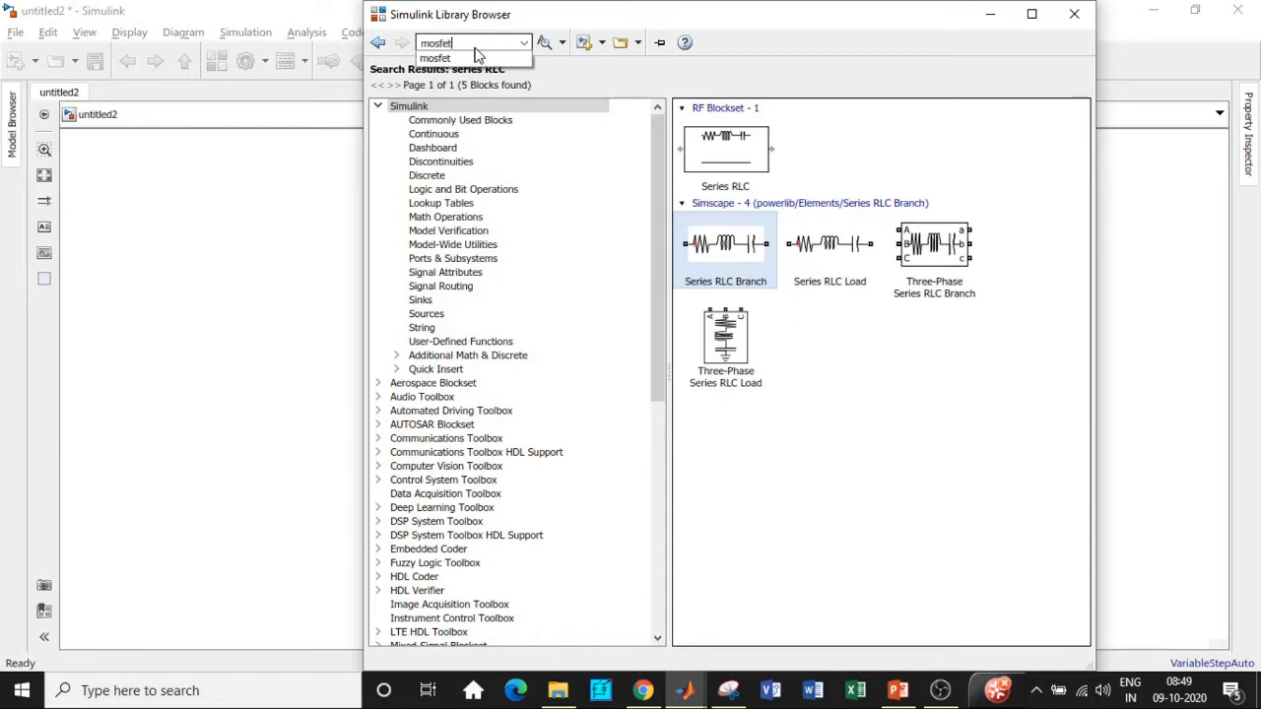
pyautogui.press('Return')
pyautogui.press('Return')
pyautogui.scroll(-3, 1035, 512)
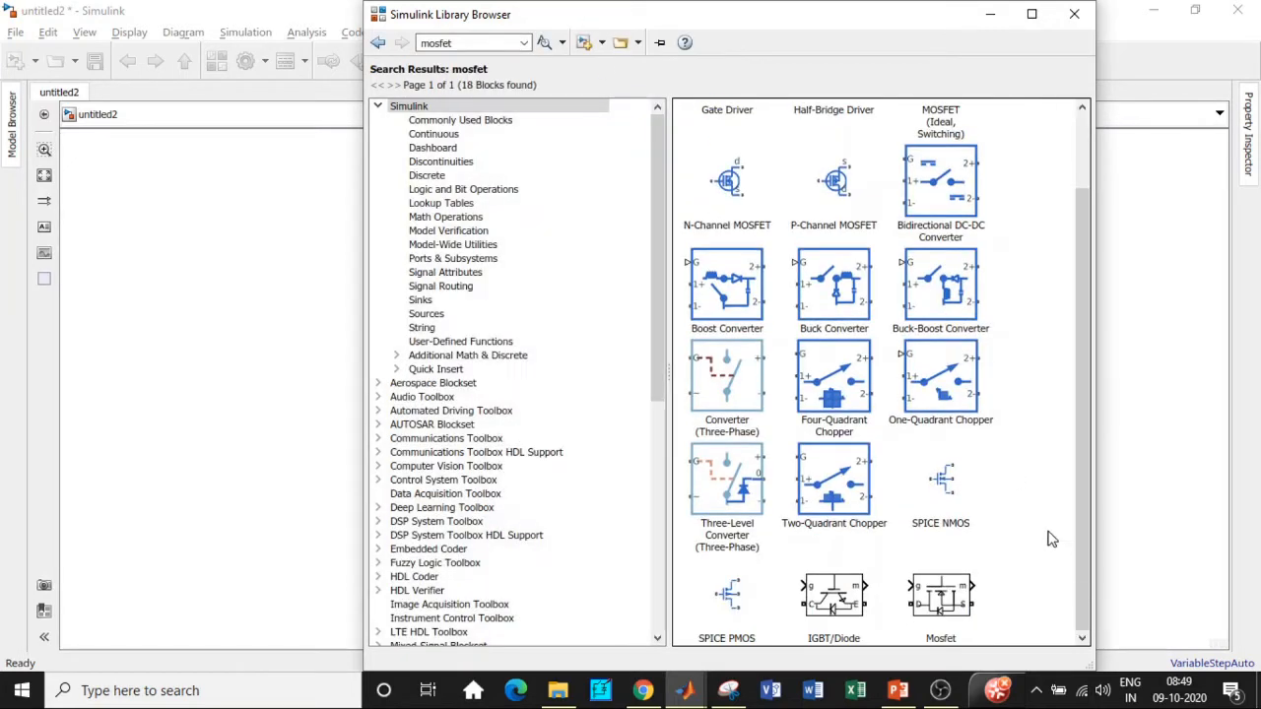
pyautogui.moveTo(973, 589)
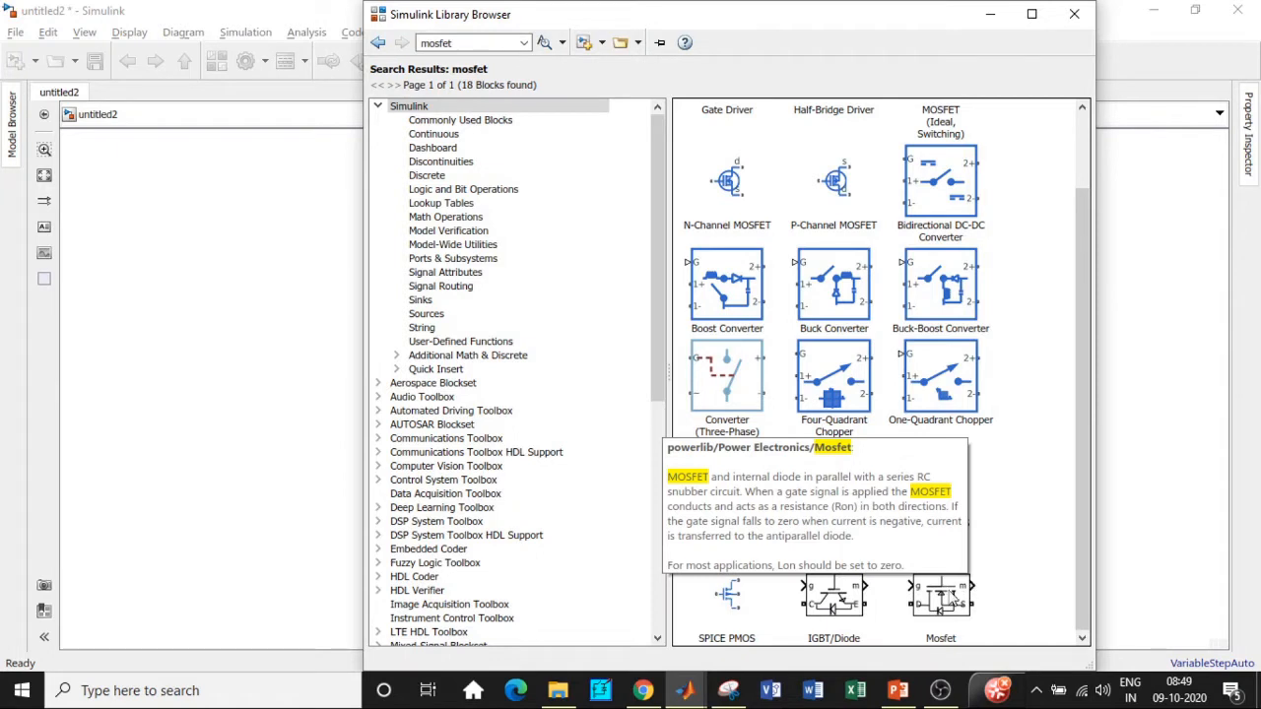
pyautogui.rightClick(951, 596)
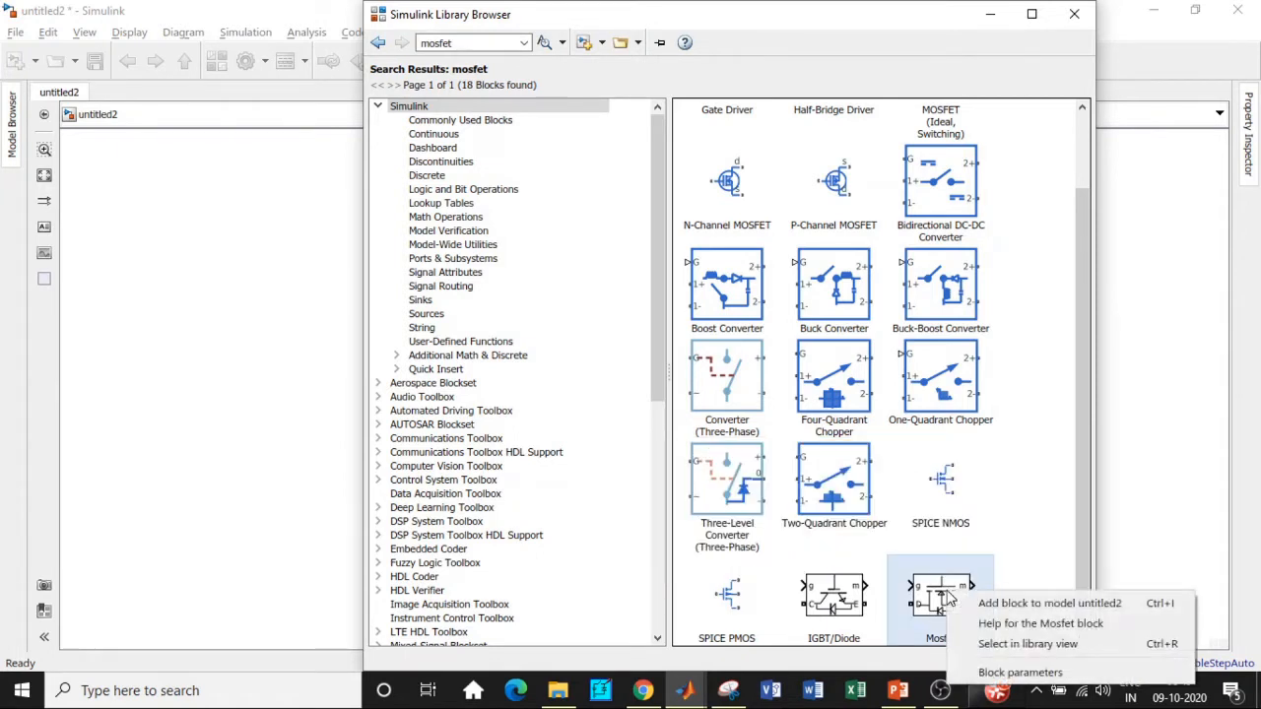
pyautogui.click(985, 599)
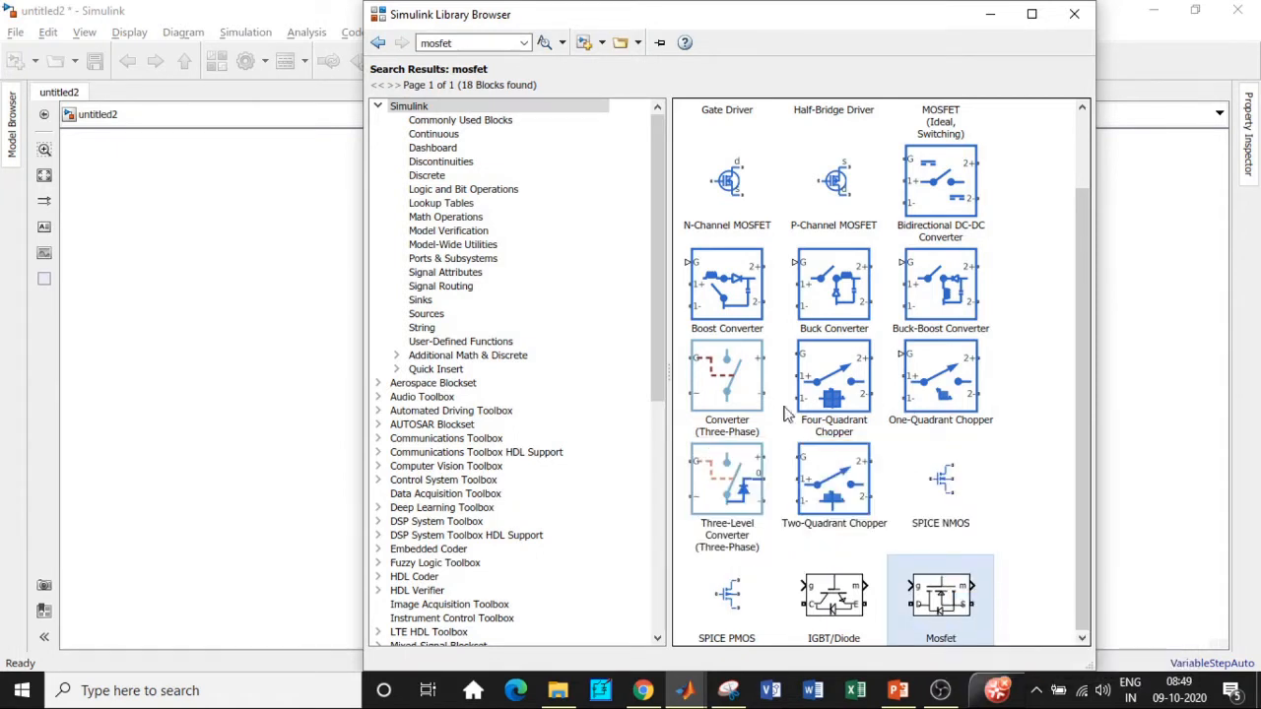
# Search the block library for display and add the Scope block from Commonly Used Blocks to the model.
pyautogui.moveTo(858, 325)
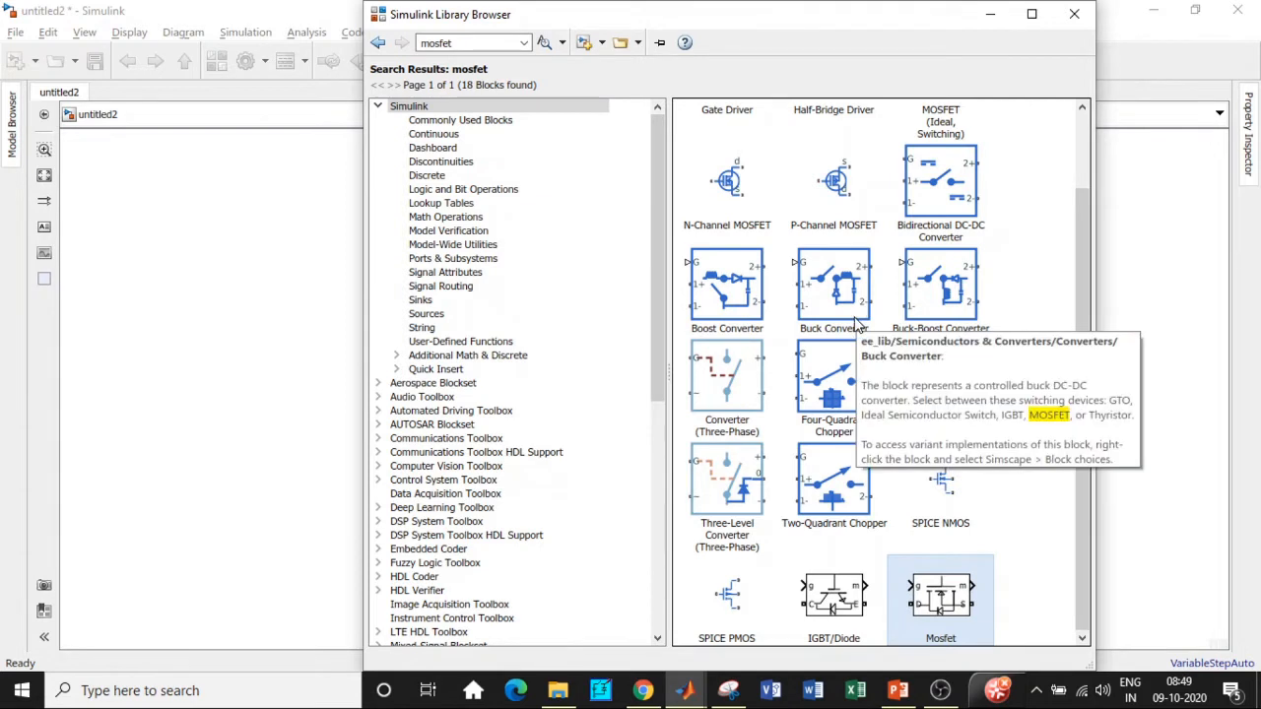
pyautogui.click(472, 45)
pyautogui.press('BackSpace')
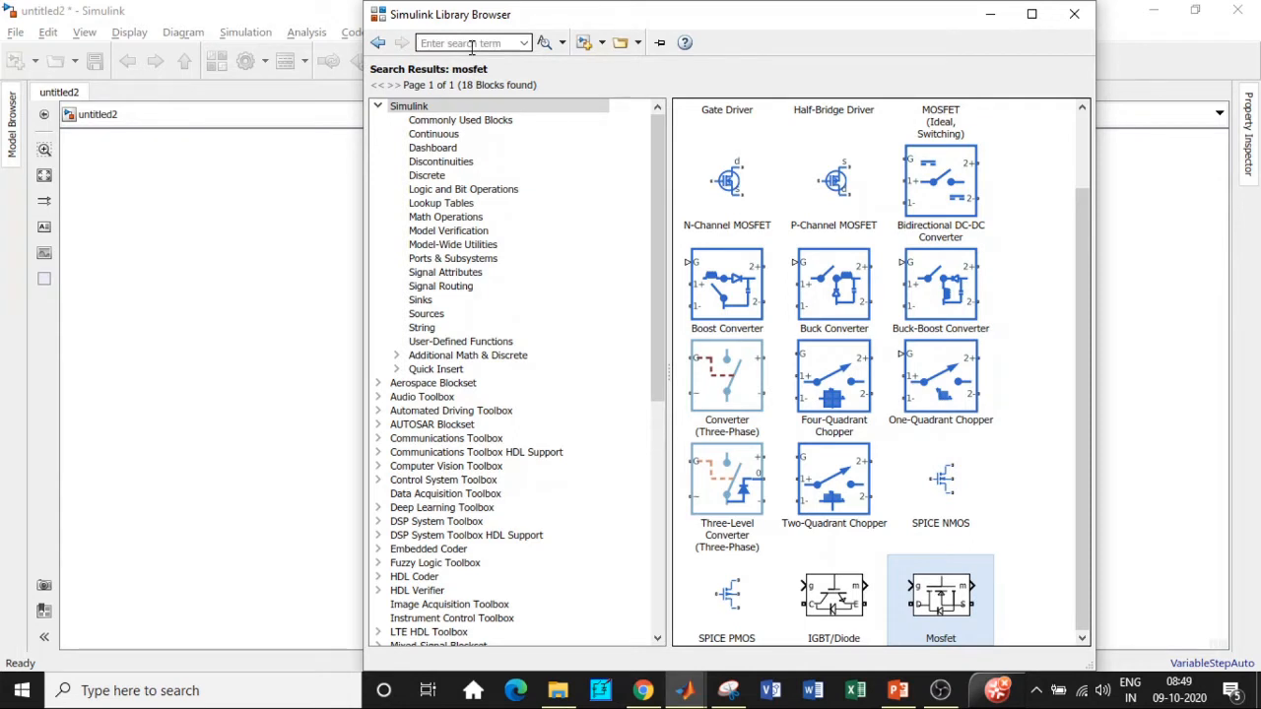
pyautogui.write('display')
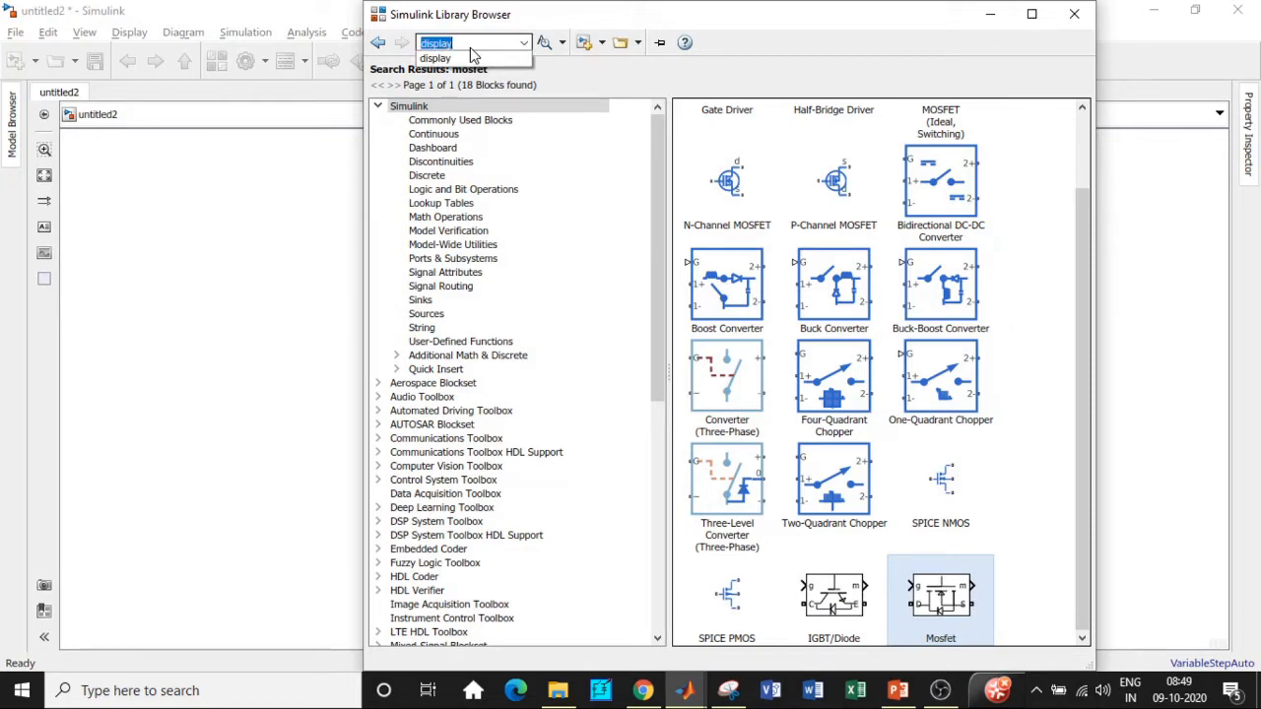
pyautogui.press('Return')
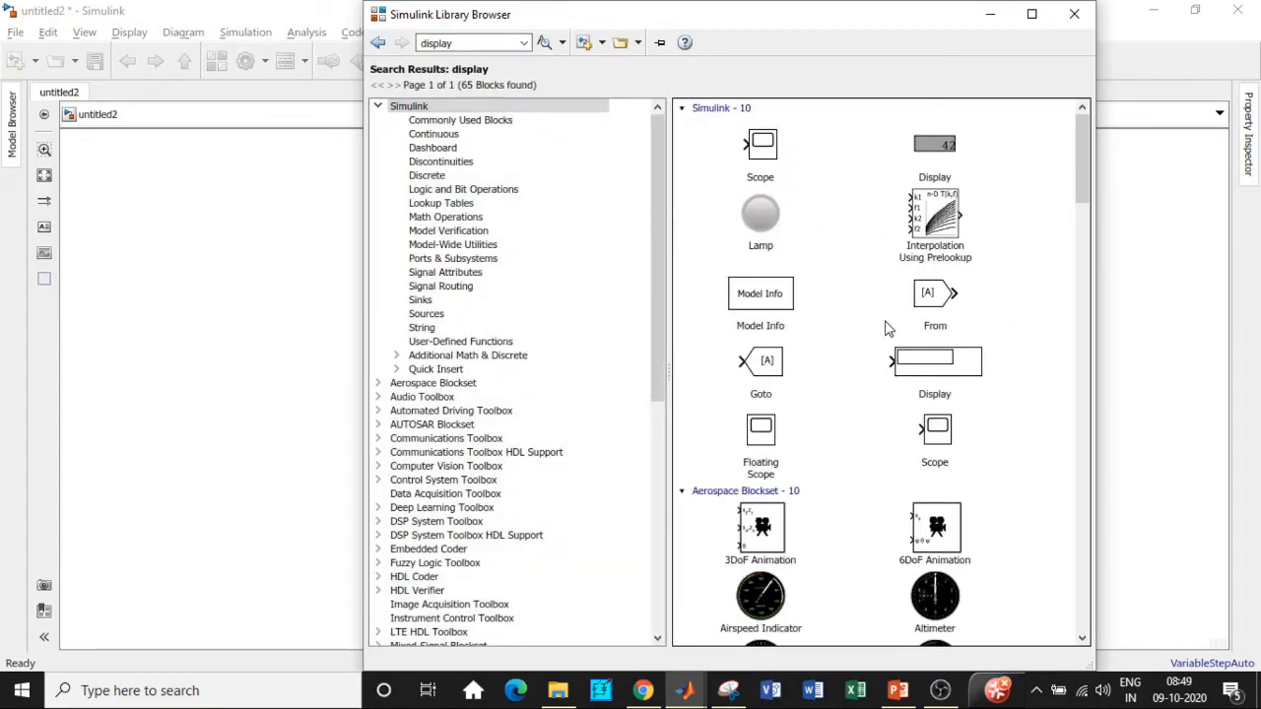
pyautogui.rightClick(934, 358)
pyautogui.press('Escape')
pyautogui.click(760, 158)
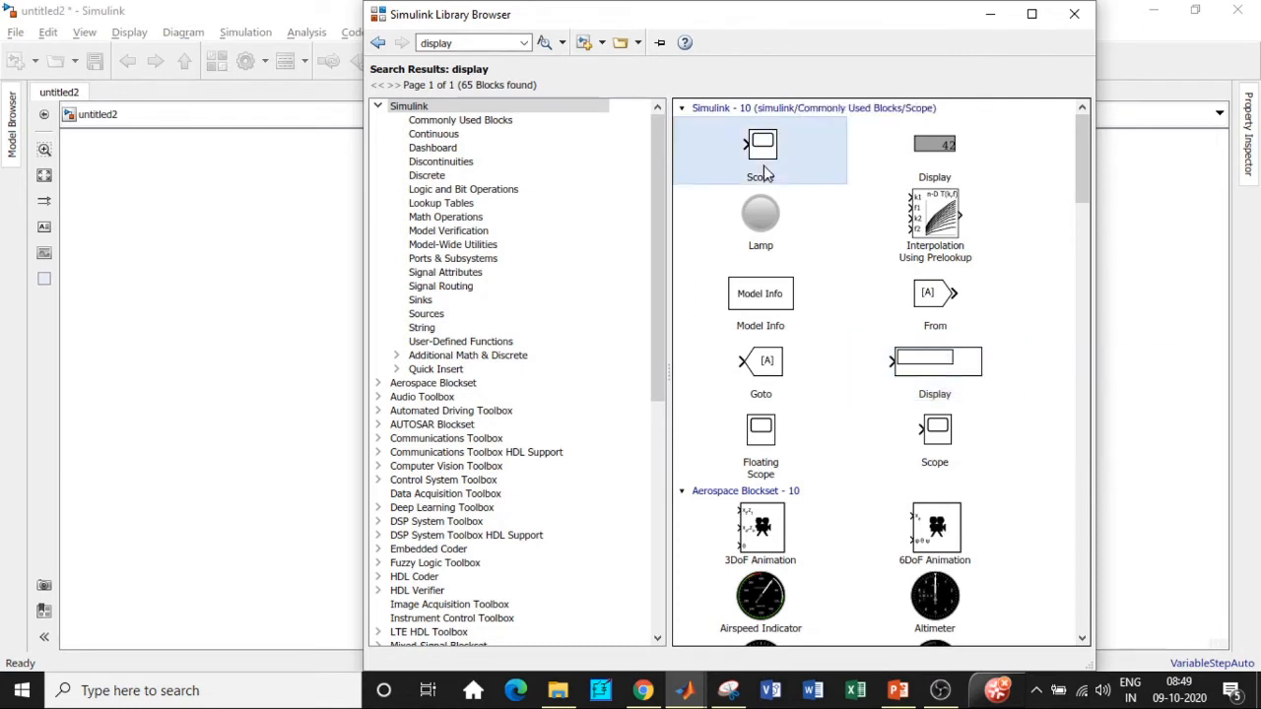
pyautogui.rightClick(770, 173)
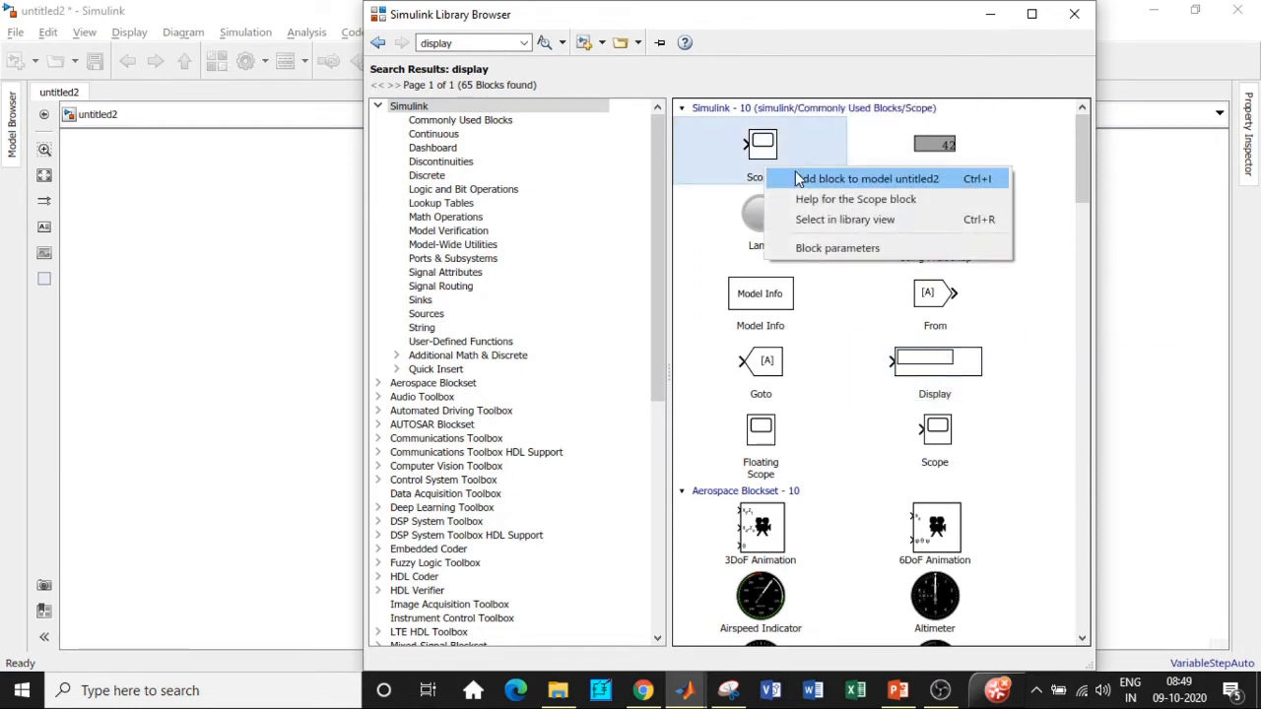
pyautogui.click(799, 178)
# Search the block library for constant and add the Constant block from Commonly Used Blocks to the model.
pyautogui.doubleClick(473, 45)
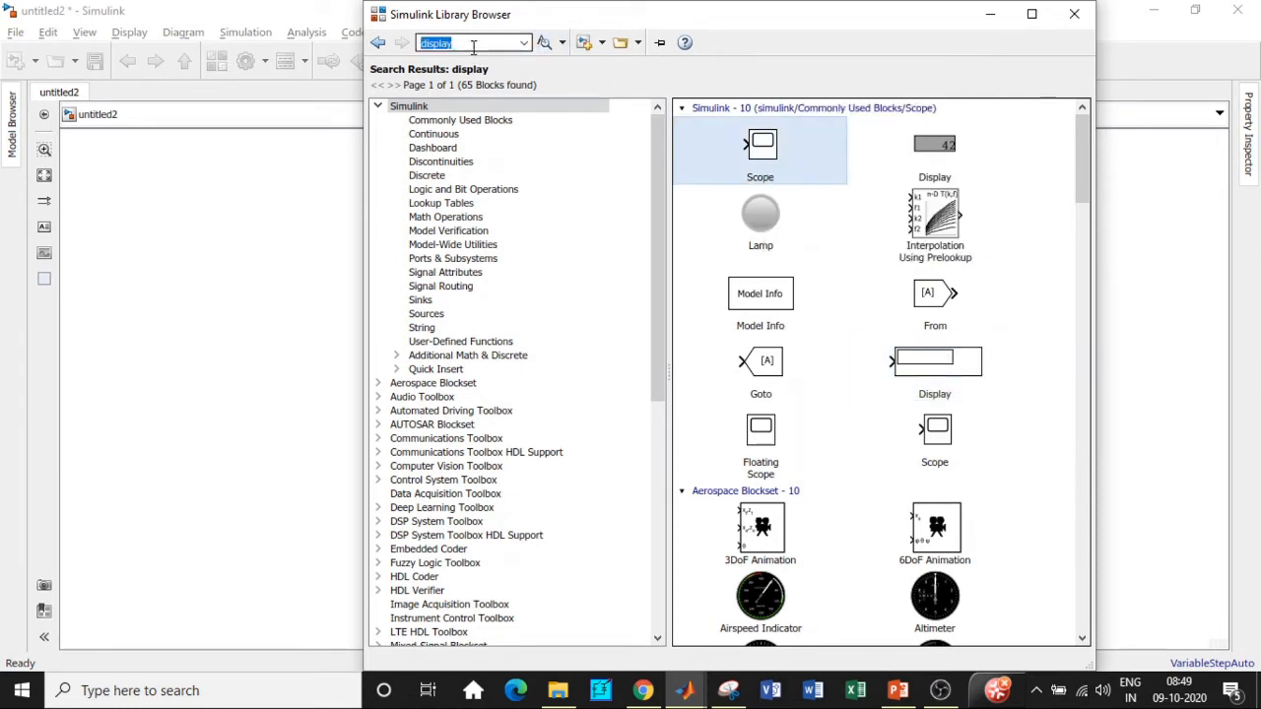
pyautogui.press('BackSpace')
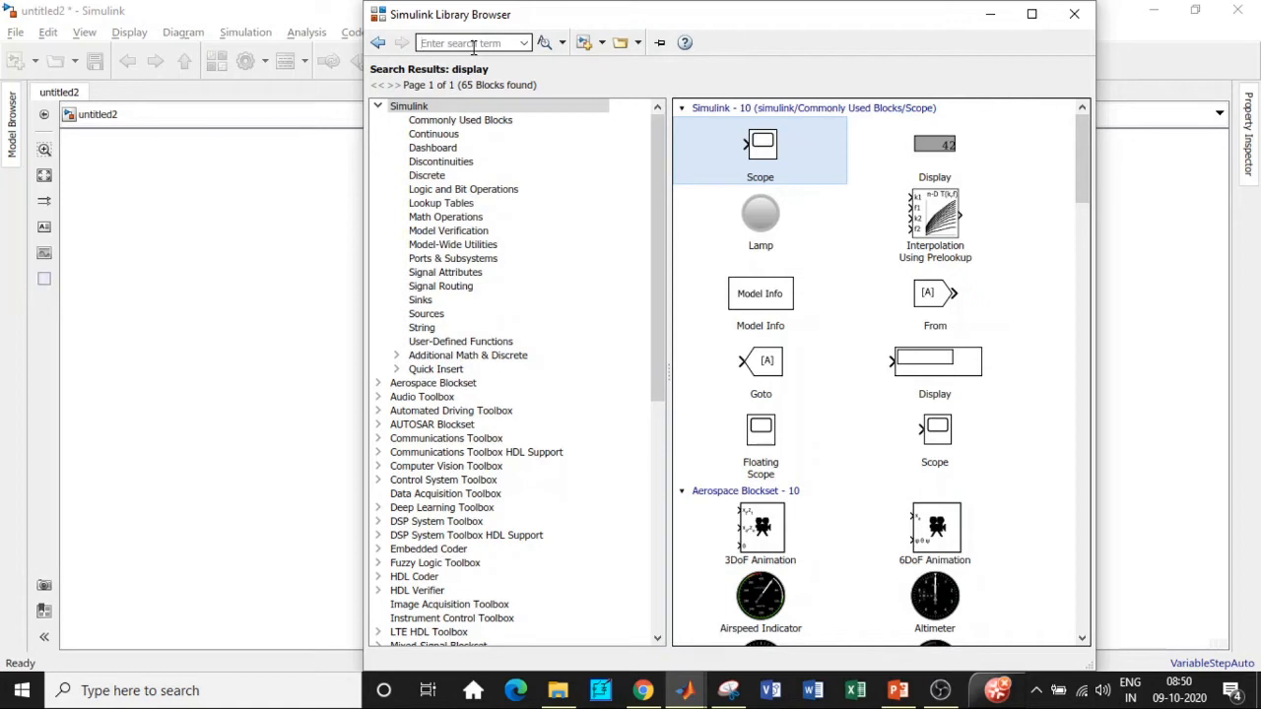
pyautogui.write('cons')
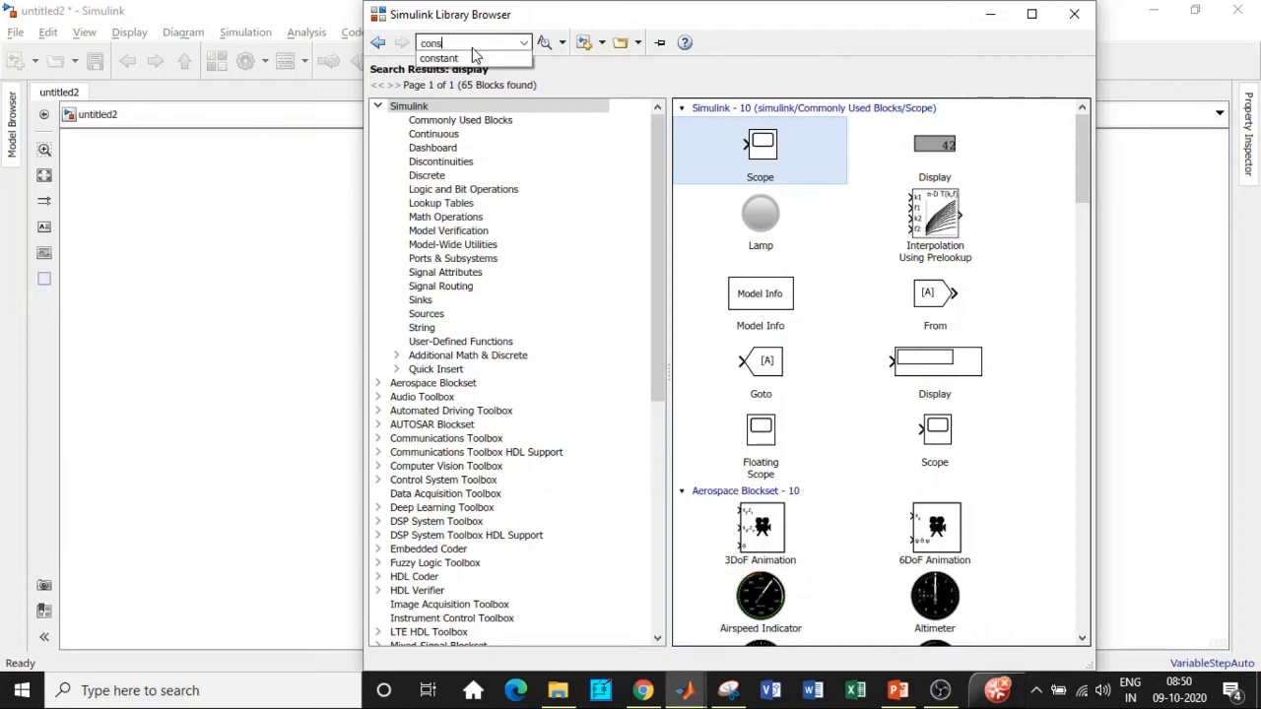
pyautogui.click(471, 56)
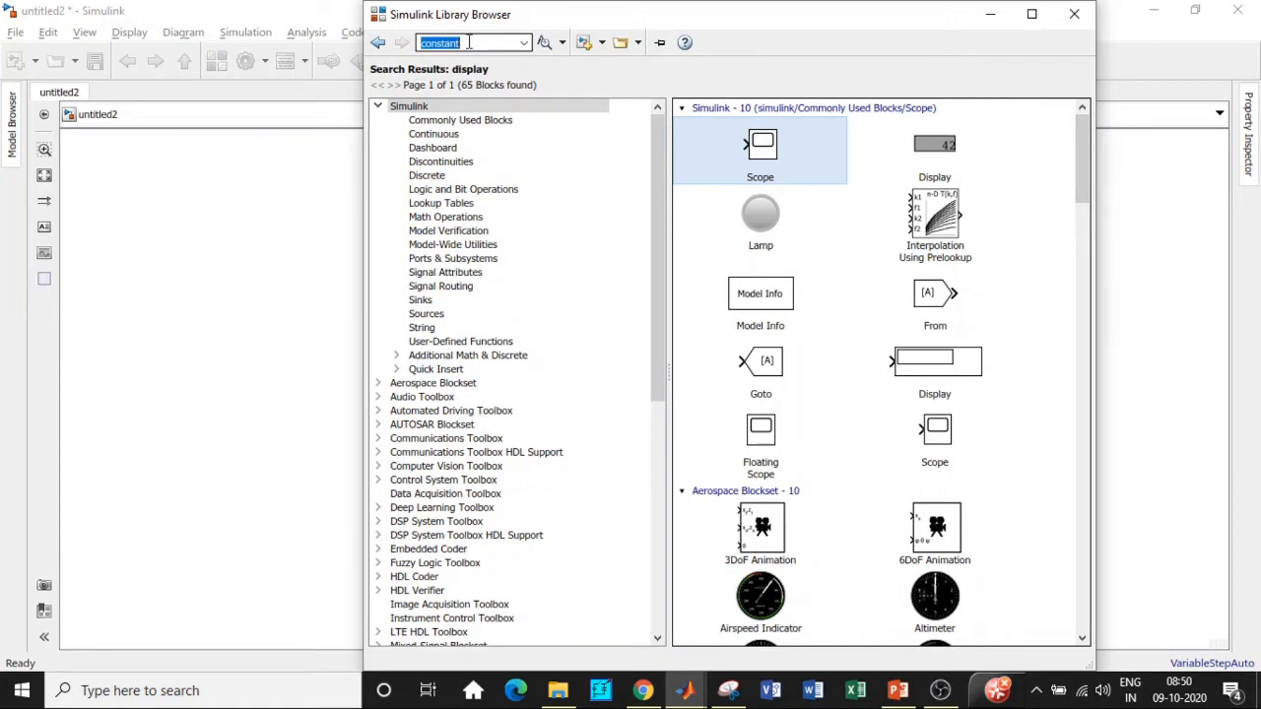
pyautogui.press('Return')
pyautogui.click(738, 131)
pyautogui.rightClick(757, 144)
pyautogui.click(771, 153)
# Search the block library for PID and add the continuous PID Controller block to the model.
pyautogui.click(473, 44)
pyautogui.press('BackSpace')
pyautogui.write('PID')
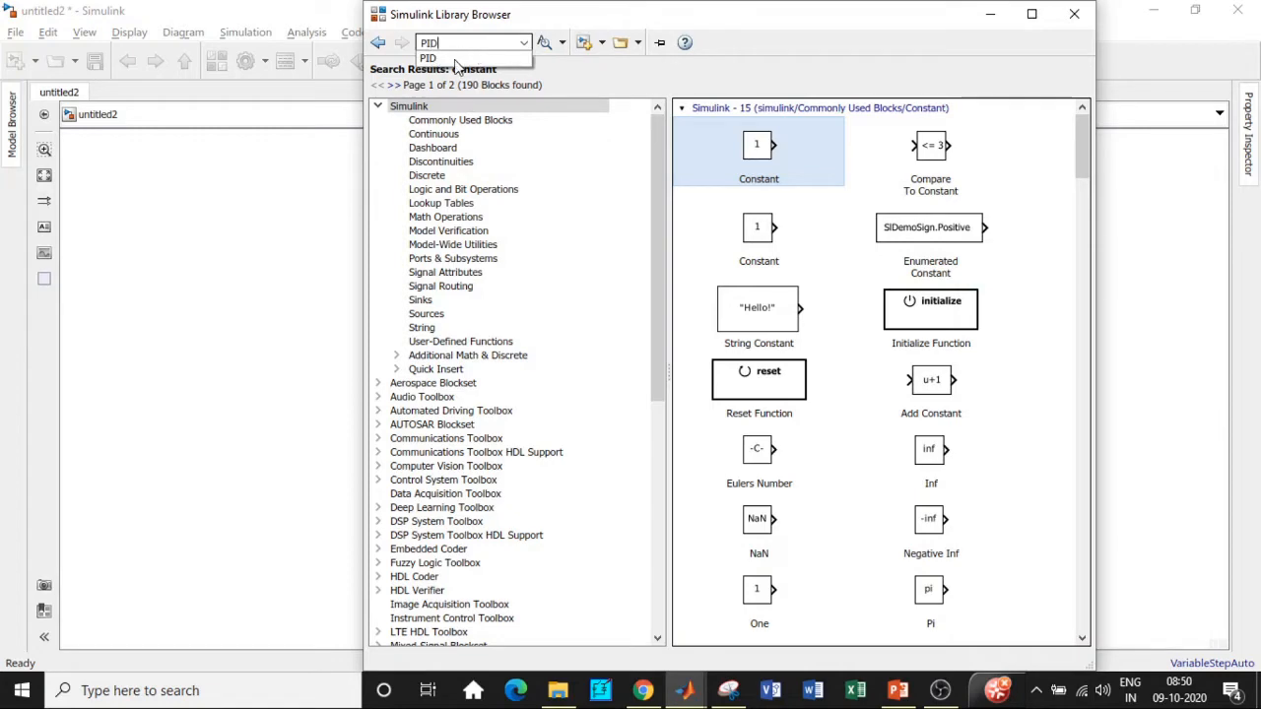
pyautogui.click(455, 60)
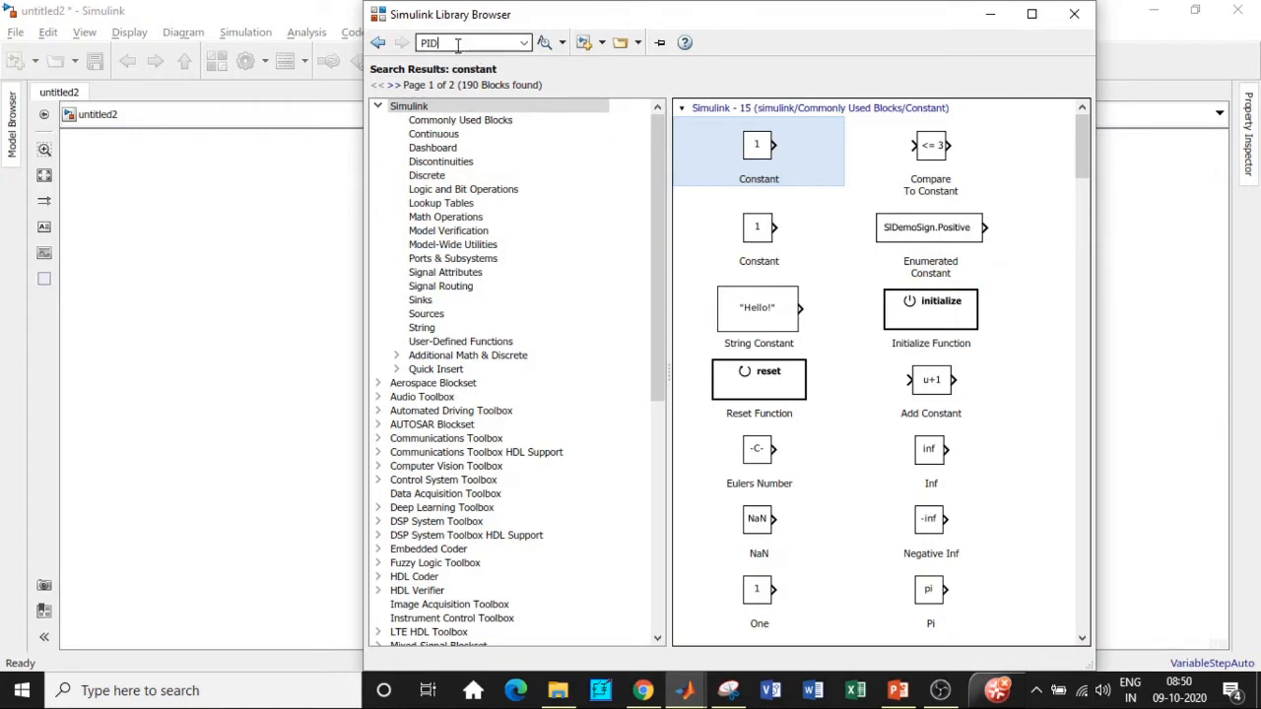
pyautogui.press('Return')
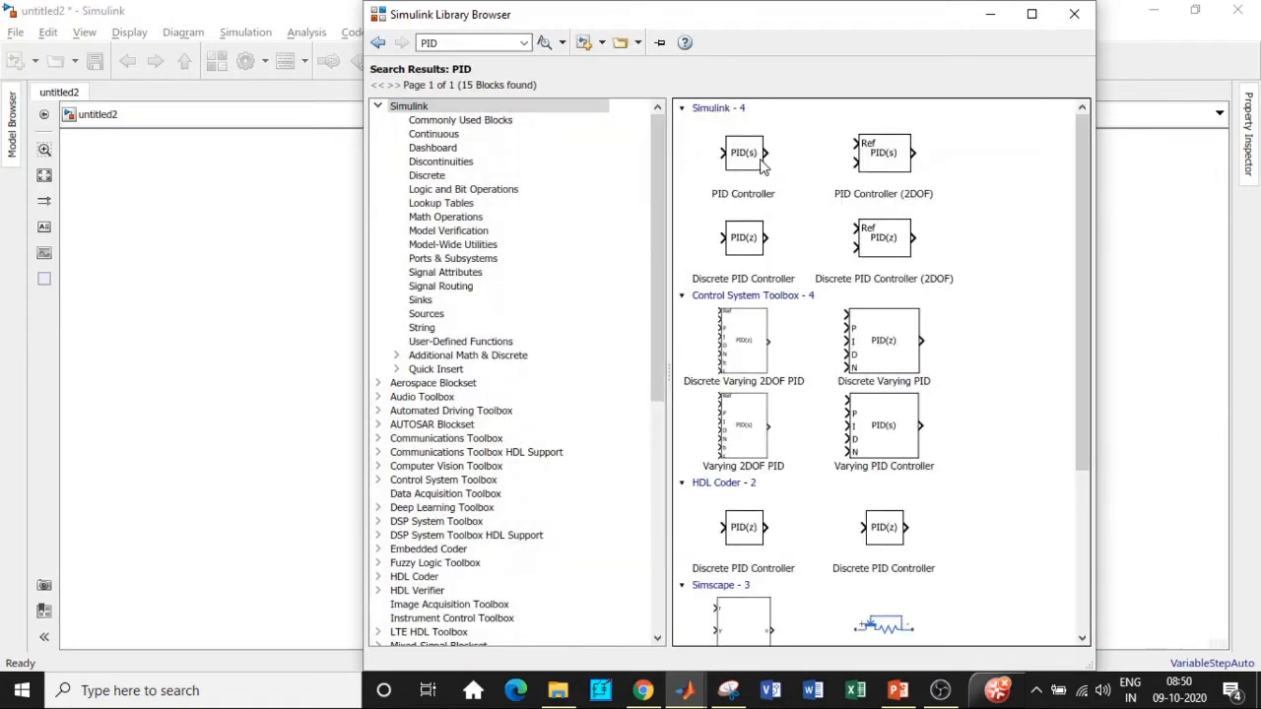
pyautogui.rightClick(765, 164)
pyautogui.click(798, 173)
# Search the block library for PWM generator and add the PWM Generator (DC-DC) block from powerlib_meascontrol to the model.
pyautogui.doubleClick(483, 43)
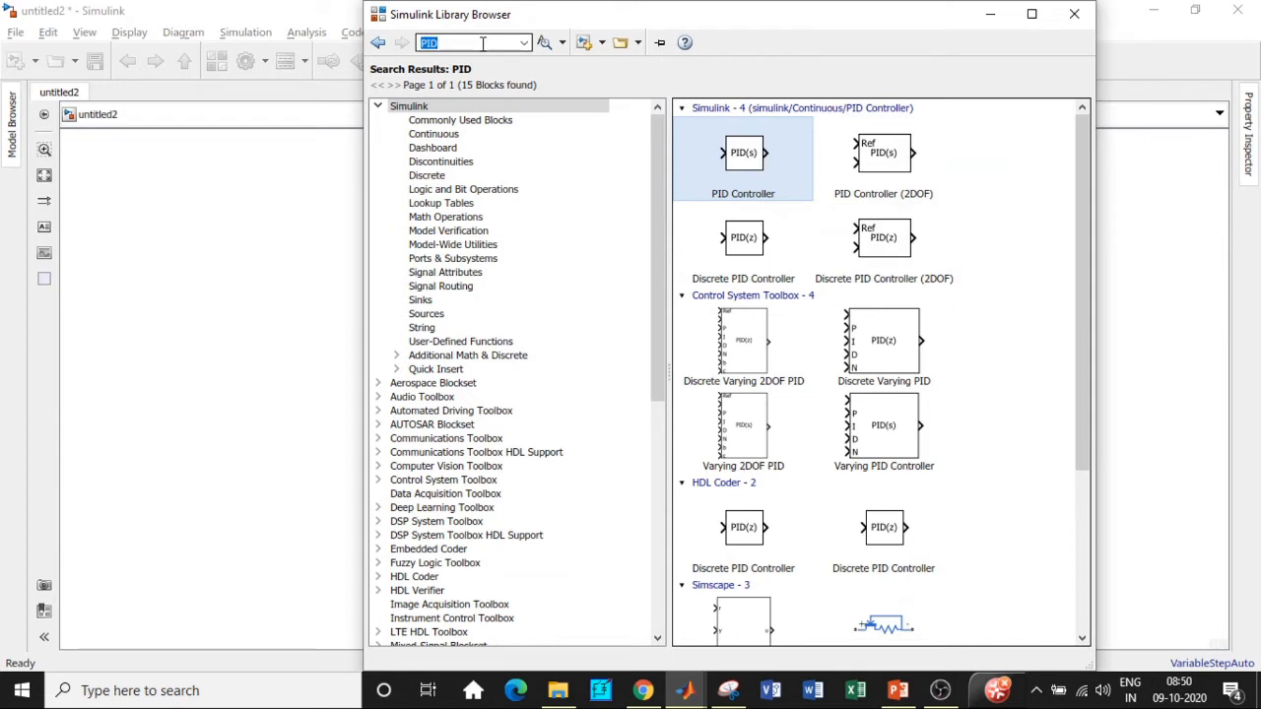
pyautogui.write('Pw')
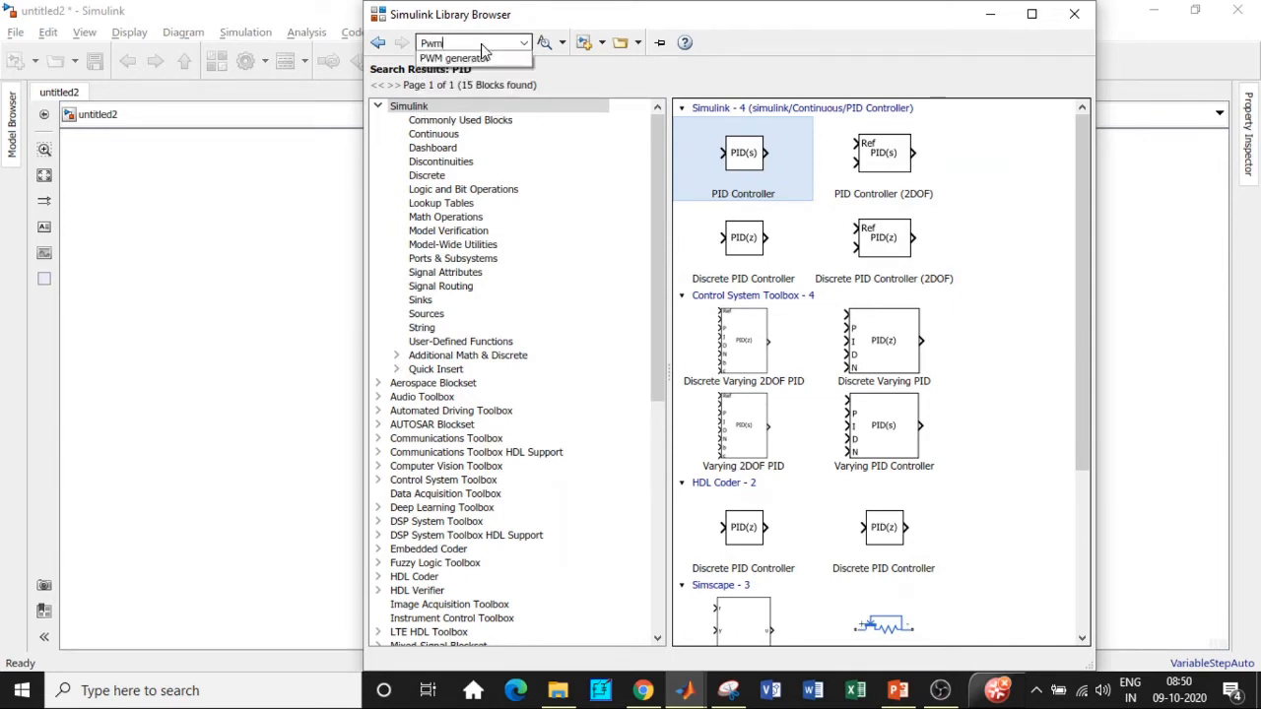
pyautogui.write('m')
pyautogui.click(482, 56)
pyautogui.tripleClick(491, 42)
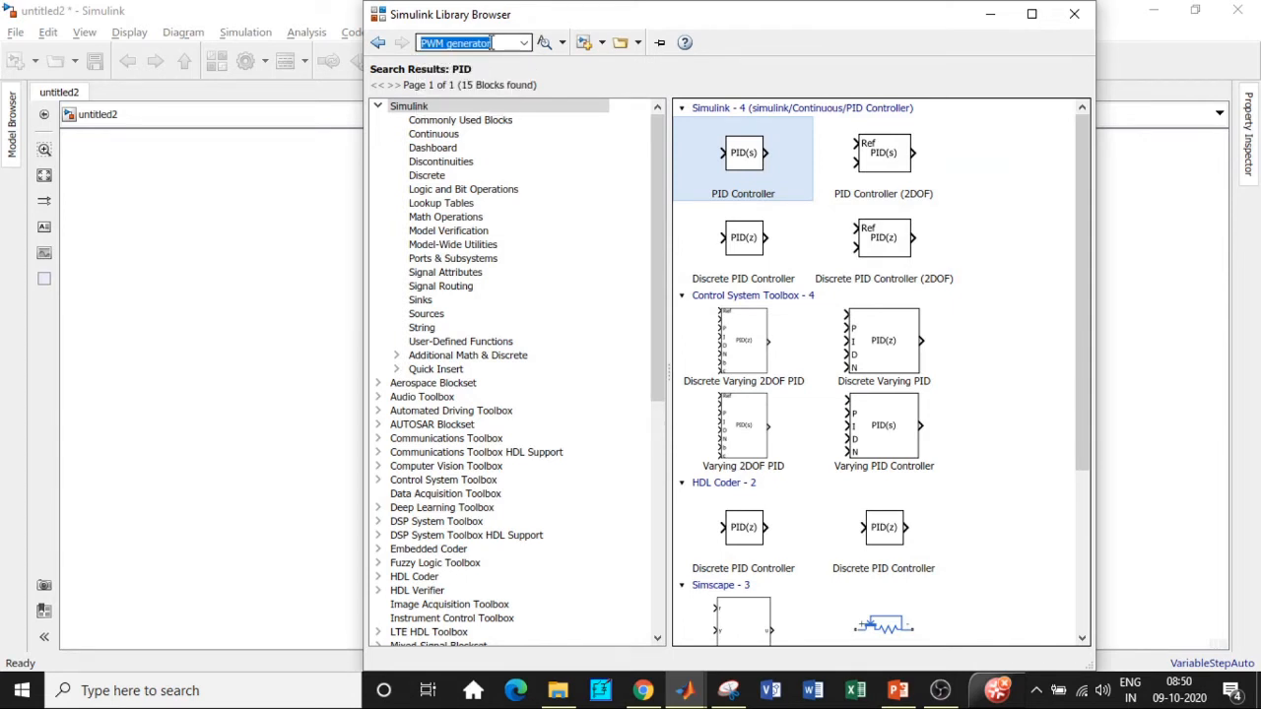
pyautogui.press('Return')
pyautogui.scroll(-5, 804, 298)
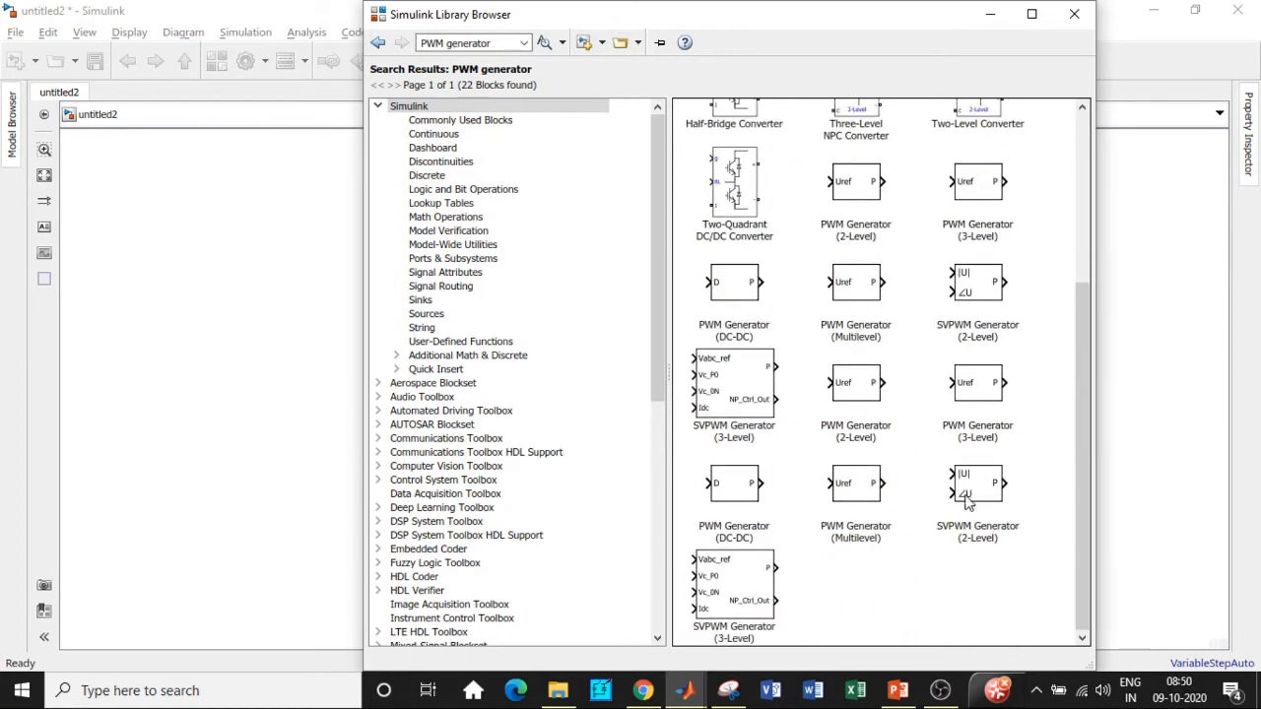
pyautogui.click(749, 485)
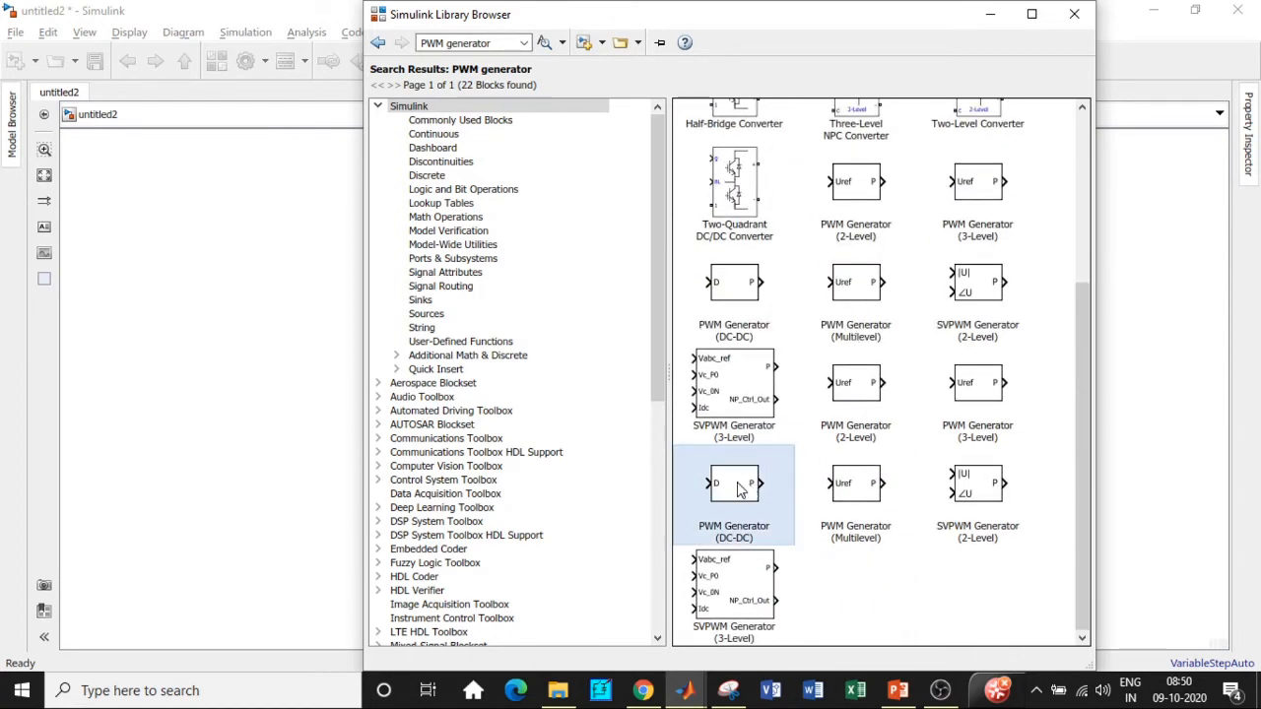
pyautogui.rightClick(752, 491)
pyautogui.click(838, 495)
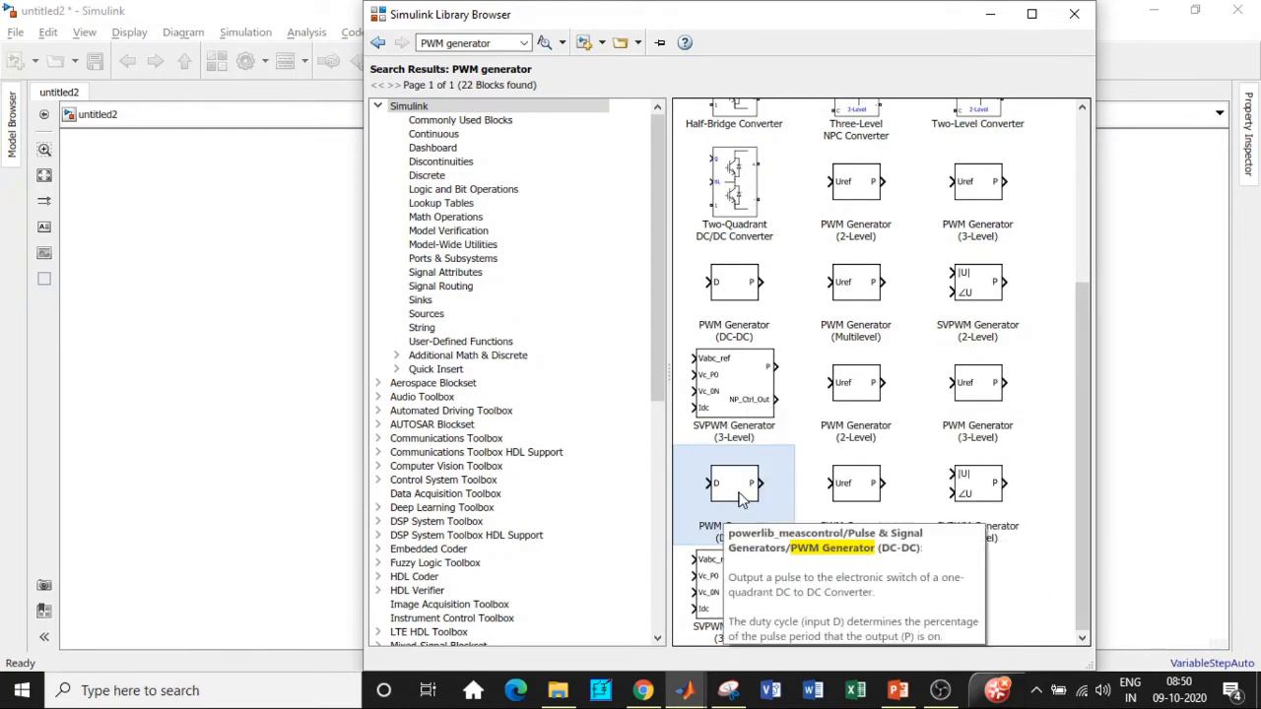
pyautogui.scroll(3, 741, 498)
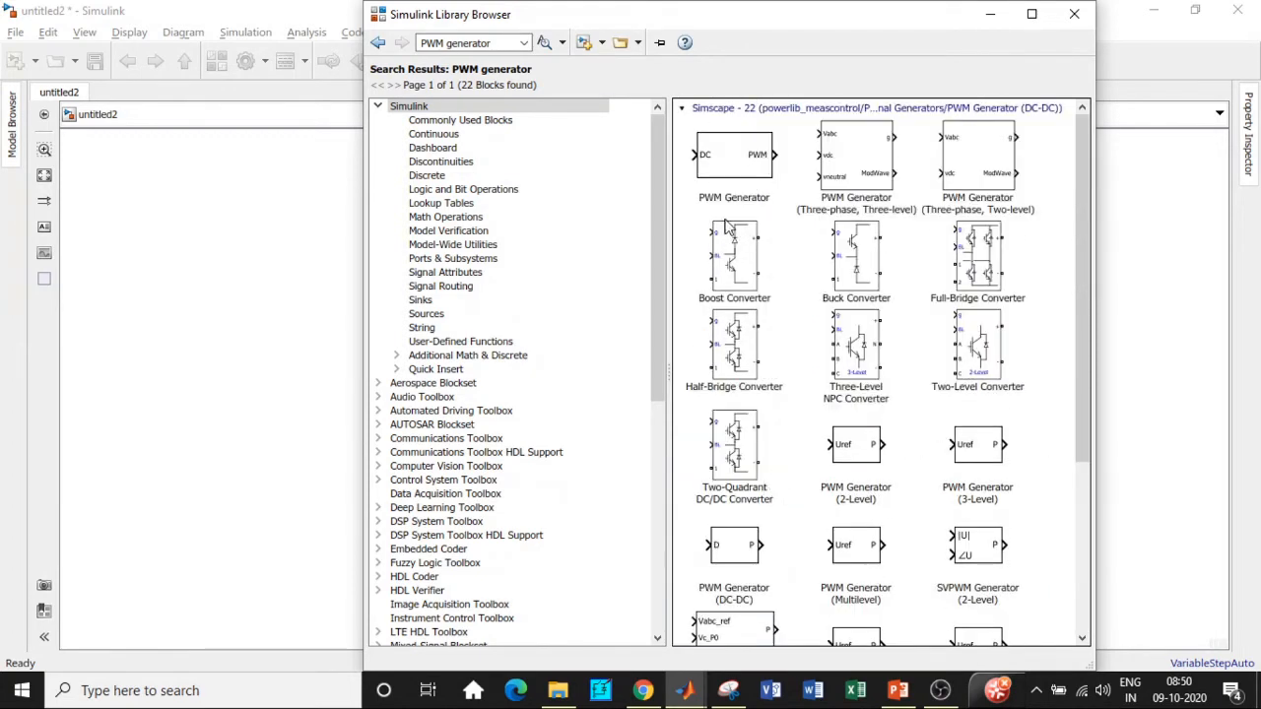
pyautogui.scroll(-3, 757, 192)
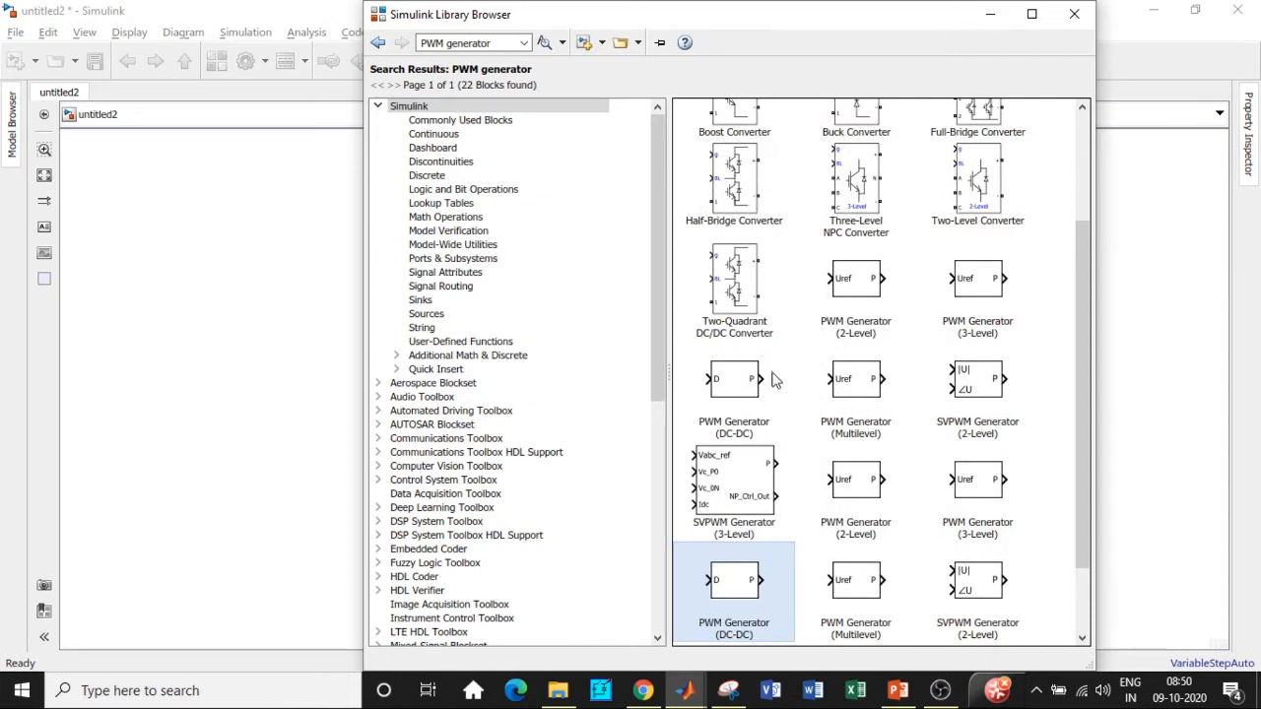
pyautogui.scroll(-2, 788, 443)
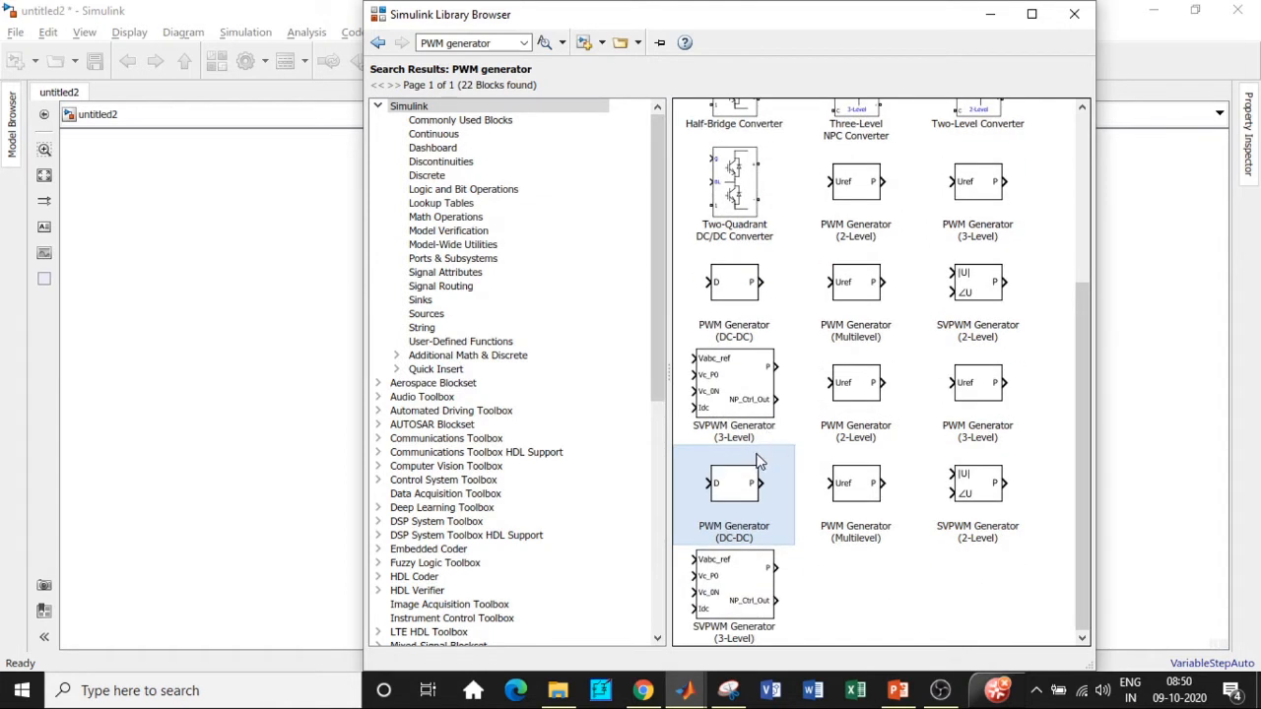
# Search the block library for sum and add the Subtract block from Math Operations to the model.
pyautogui.click(495, 43)
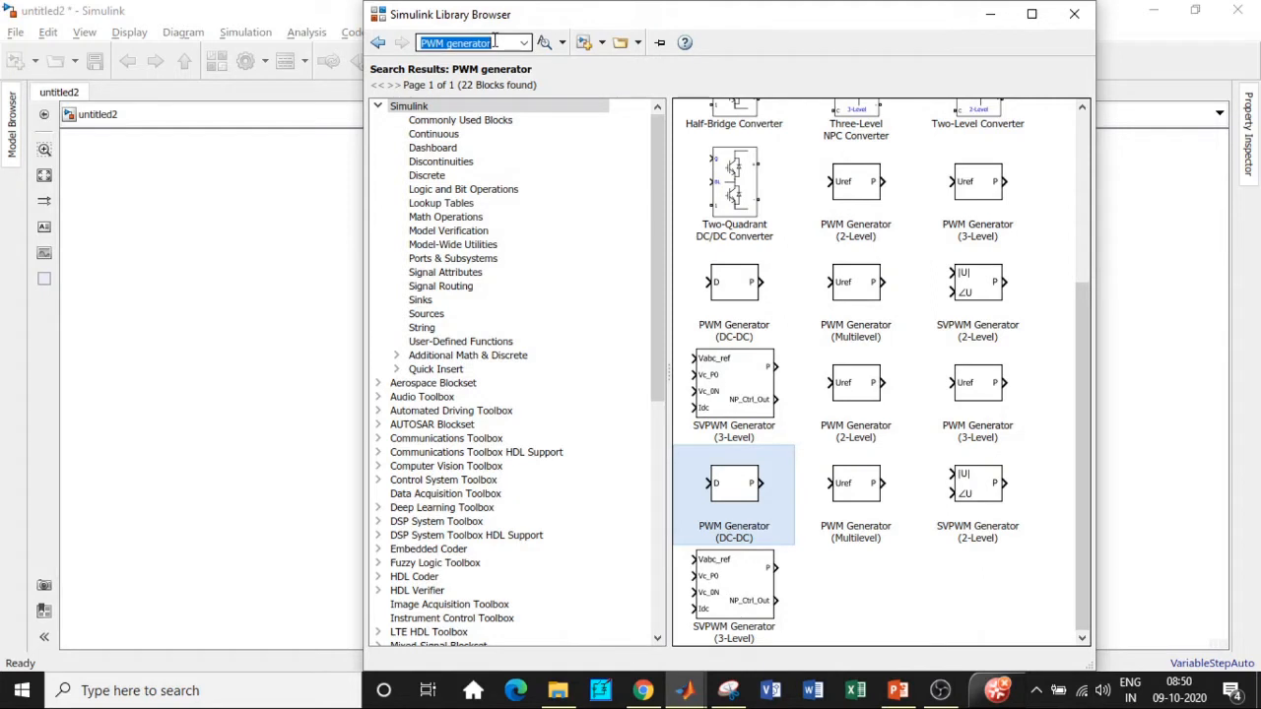
pyautogui.press('BackSpace')
pyautogui.write('sum')
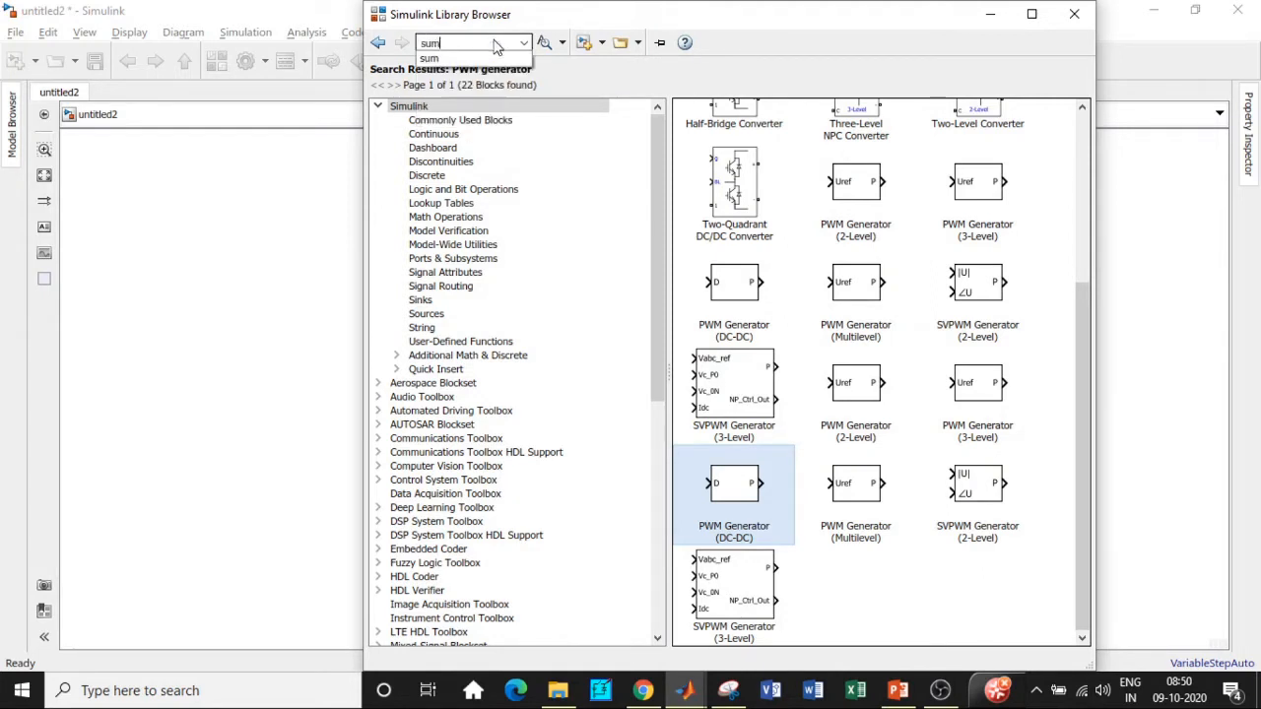
pyautogui.click(449, 59)
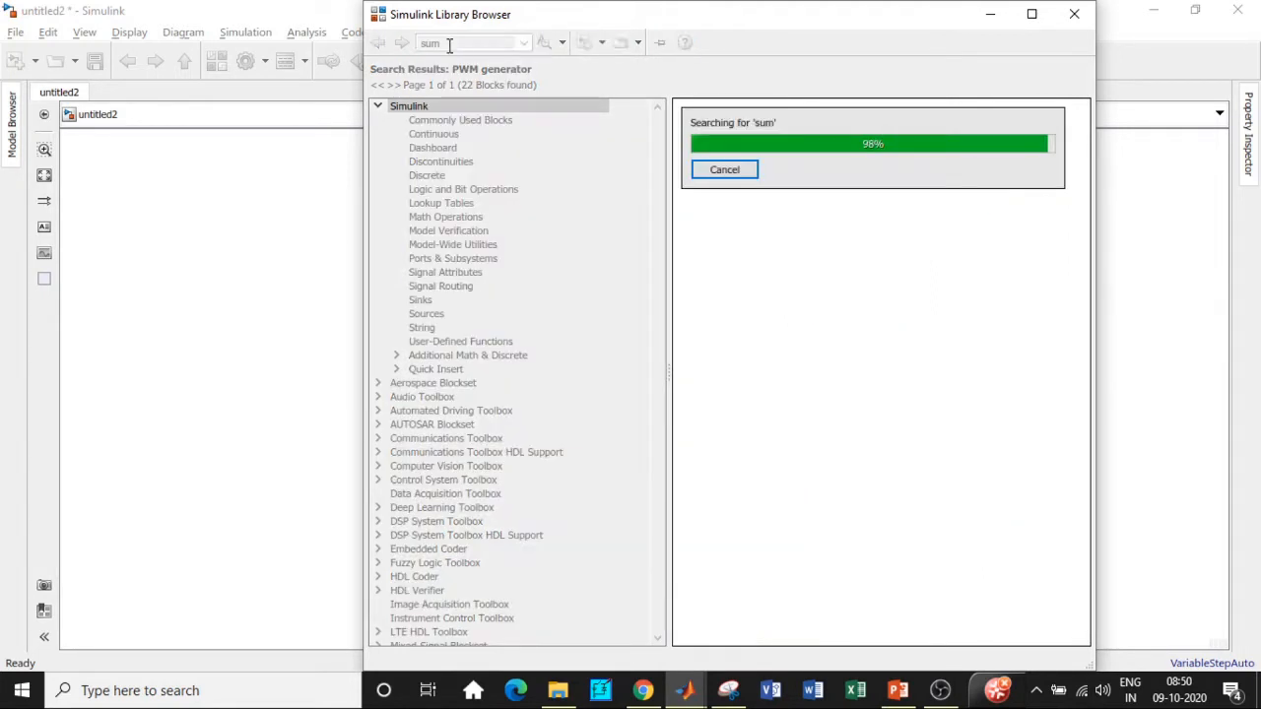
pyautogui.rightClick(890, 201)
pyautogui.click(924, 215)
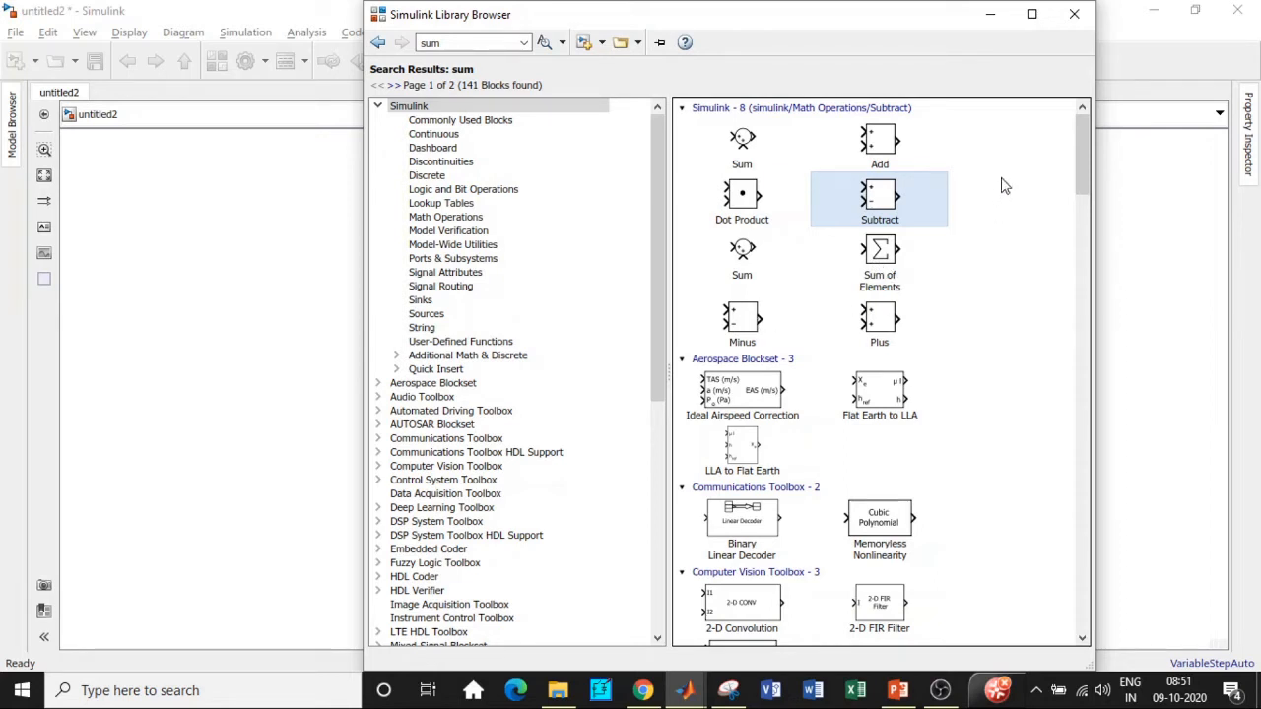
pyautogui.click(991, 13)
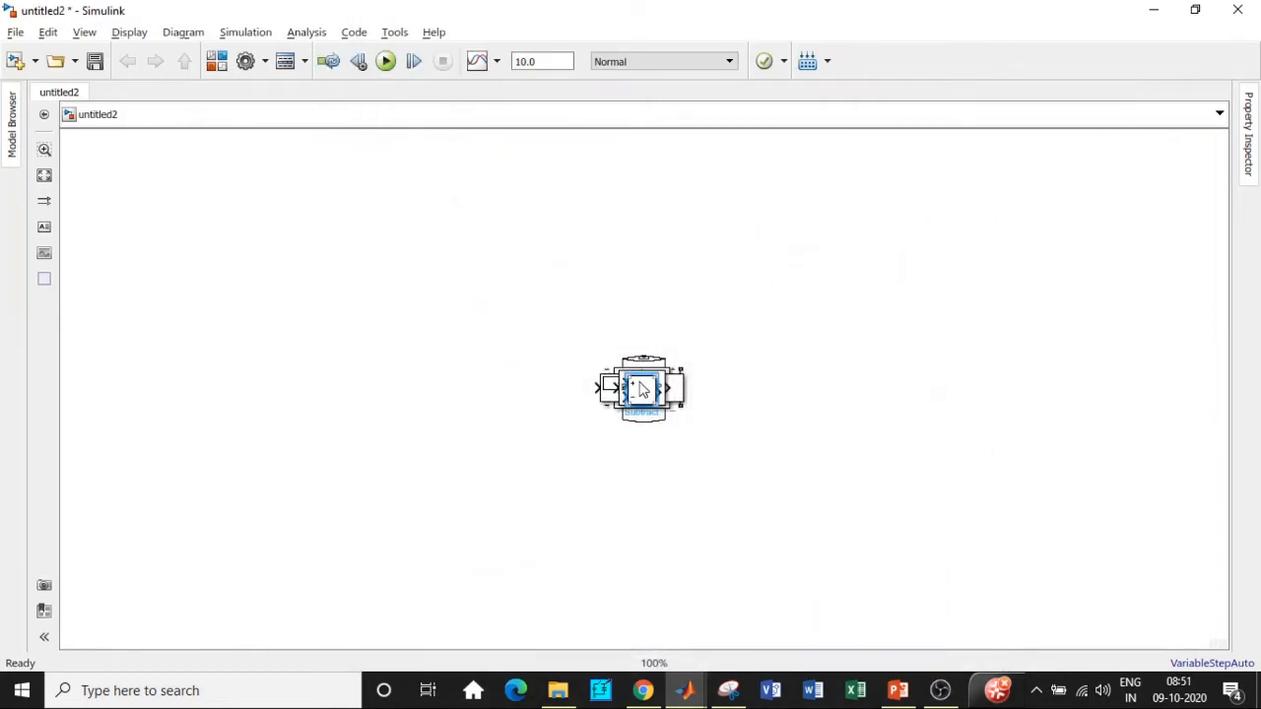
# Spread the stacked blocks across the canvas with a battery at each side and the MOSFET rotated upright between them.
pyautogui.moveTo(678, 396); pyautogui.dragTo(650, 515)
pyautogui.moveTo(641, 404); pyautogui.dragTo(905, 298)
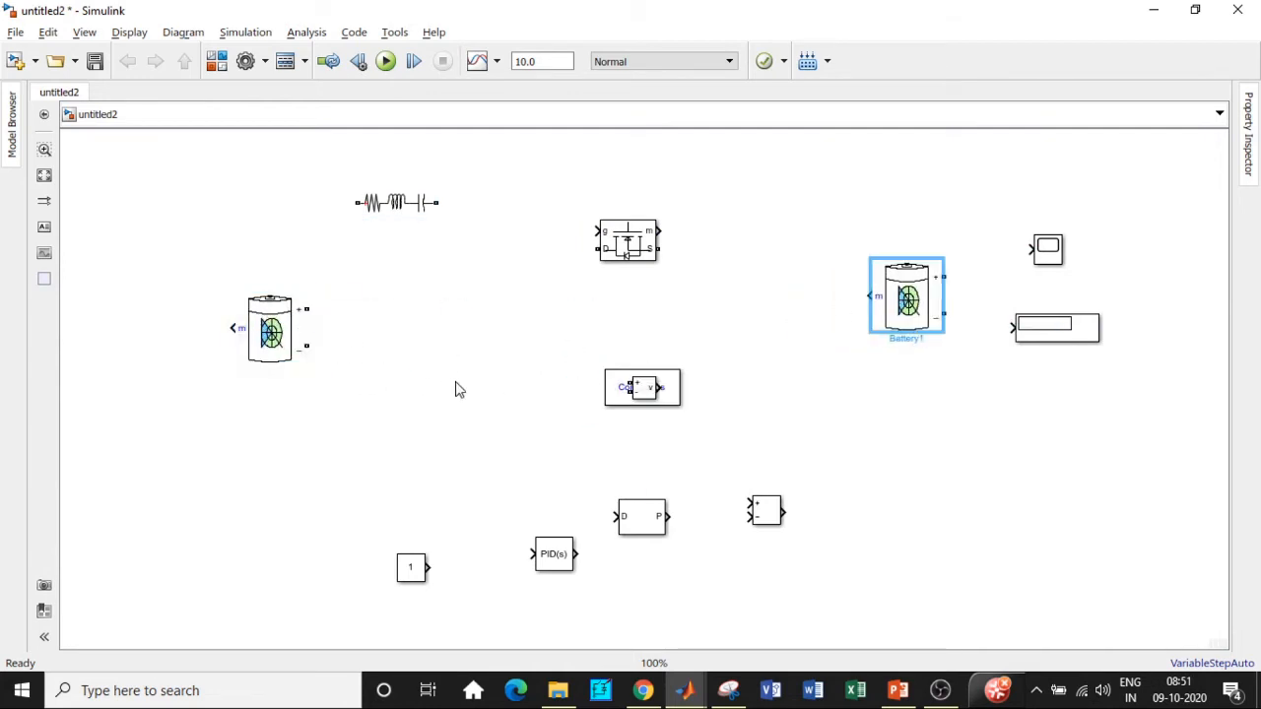
pyautogui.moveTo(649, 399); pyautogui.dragTo(170, 151)
pyautogui.moveTo(272, 330); pyautogui.dragTo(176, 298)
pyautogui.moveTo(620, 259); pyautogui.dragTo(550, 323)
pyautogui.hotkey('ctrl', 'r')
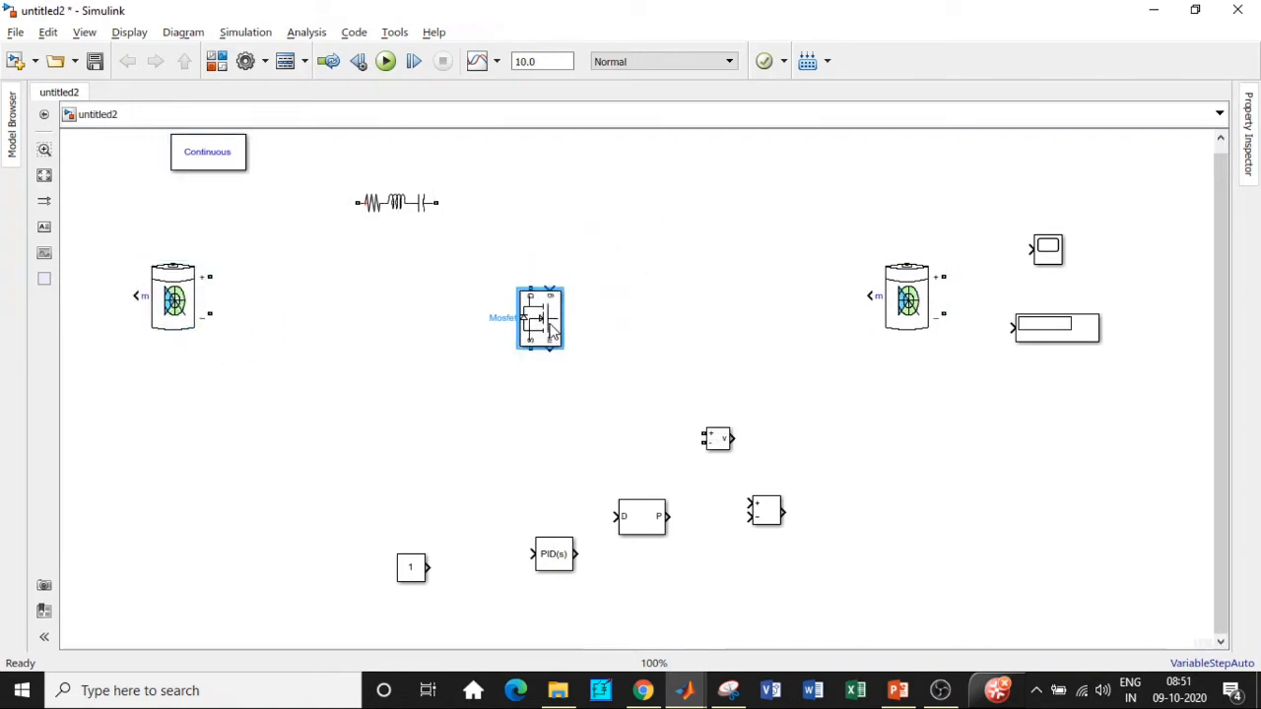
# Turn off the MOSFET's measurement port and place a copy above it, with its source connected to the lower MOSFET's drain.
pyautogui.doubleClick(549, 323)
pyautogui.scroll(-5, 955, 242)
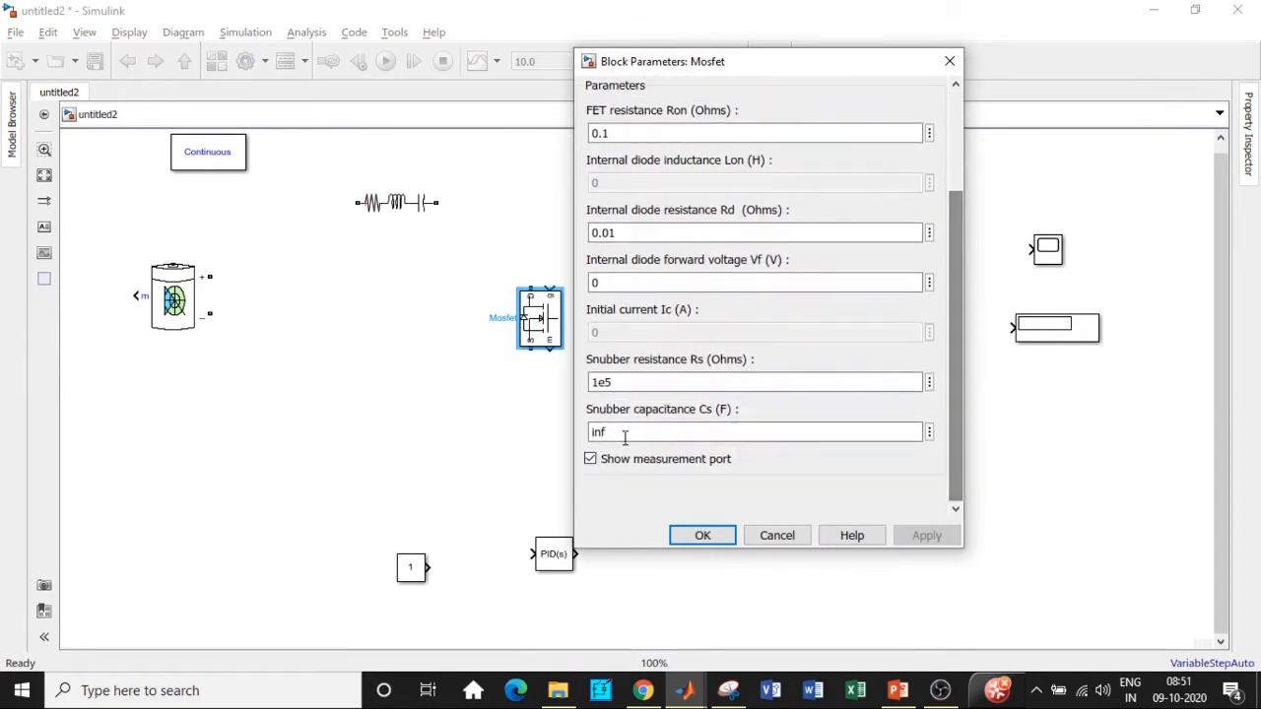
pyautogui.click(701, 535)
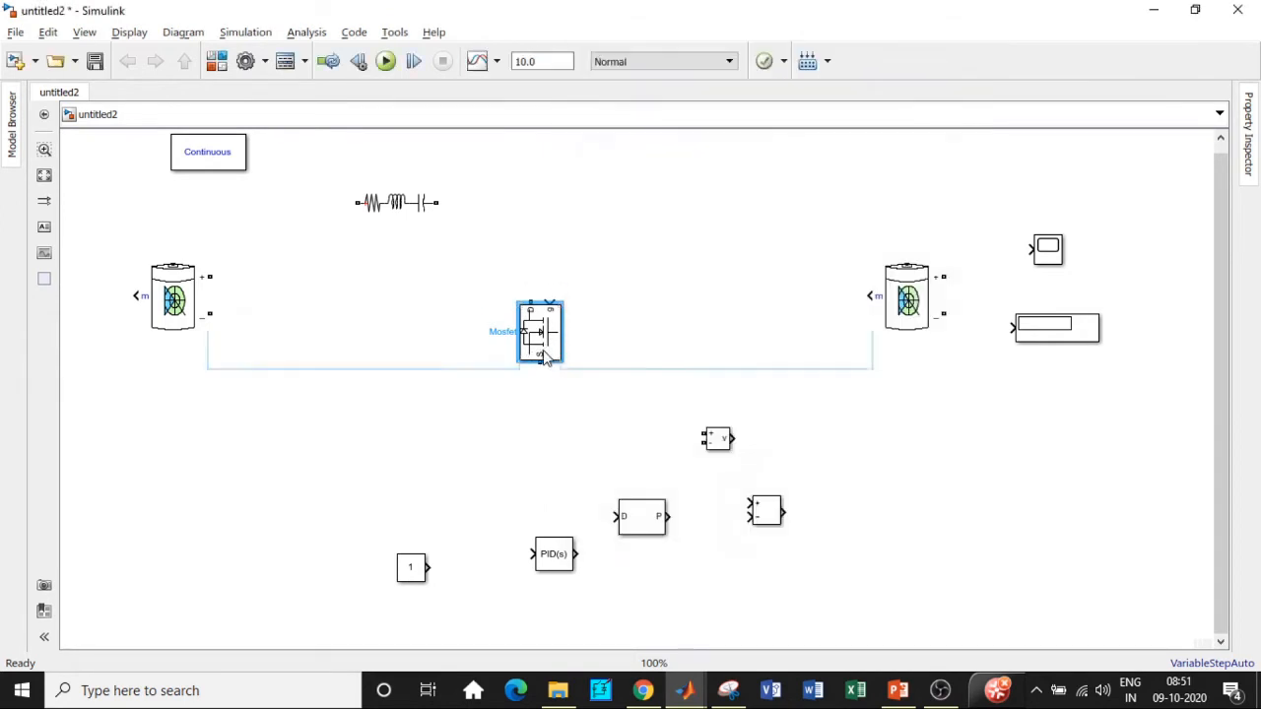
pyautogui.moveTo(541, 379); pyautogui.dragTo(550, 268)
pyautogui.moveTo(533, 322)
pyautogui.mouseDown()
pyautogui.moveTo(552, 287)
pyautogui.moveTo(540, 251)
pyautogui.mouseUp()
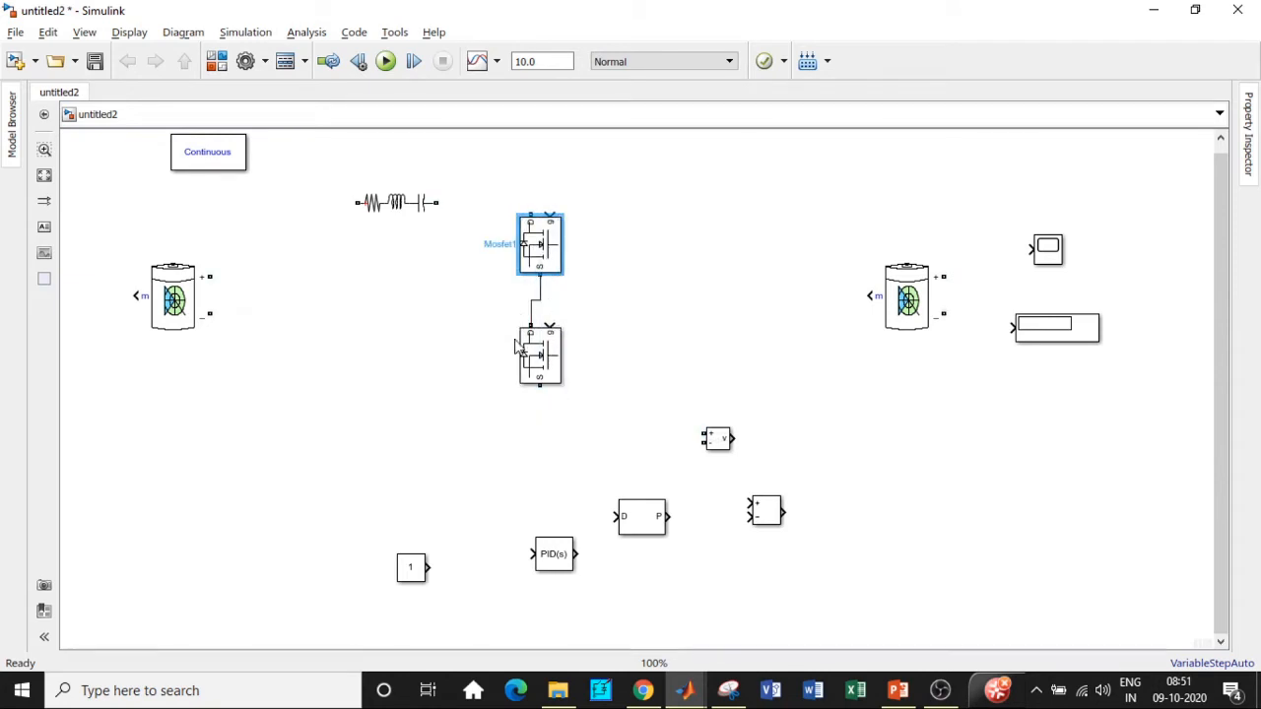
# Place the Series RLC Branch upright beside the left battery and choose RC as its branch type.
pyautogui.moveTo(394, 202); pyautogui.dragTo(297, 320)
pyautogui.hotkey('ctrl', 'r')
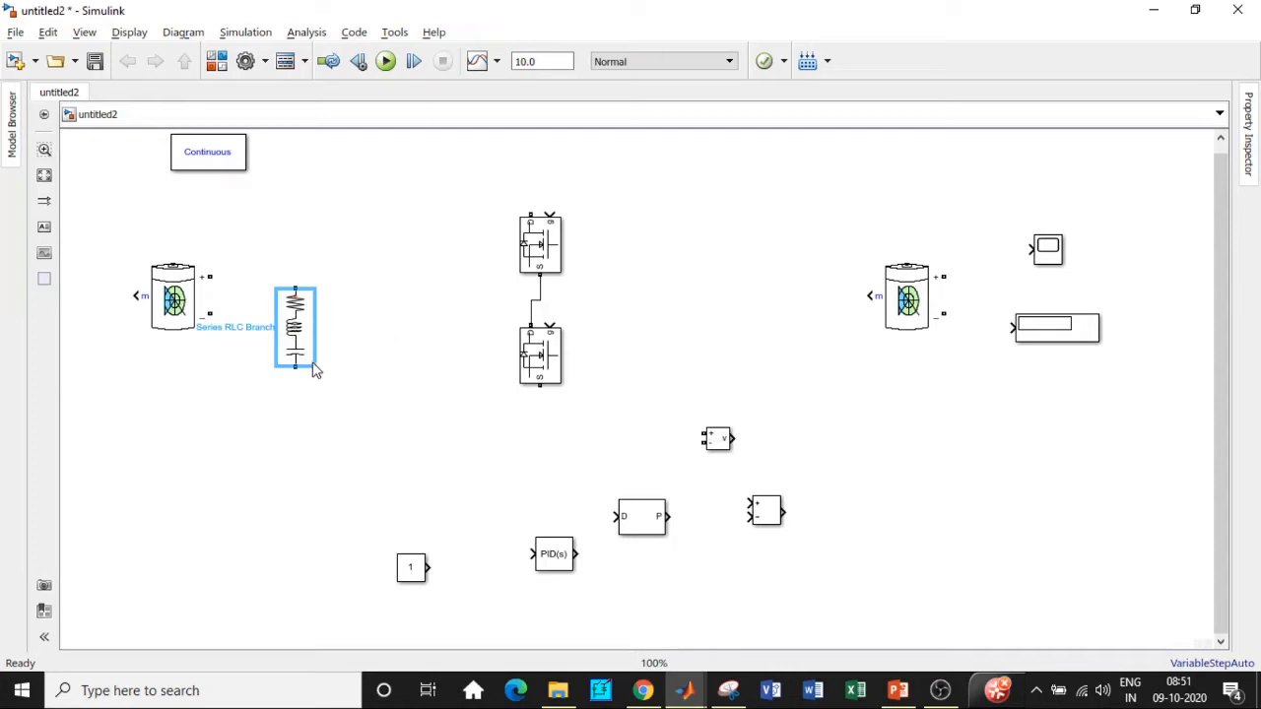
pyautogui.doubleClick(303, 329)
pyautogui.click(492, 236)
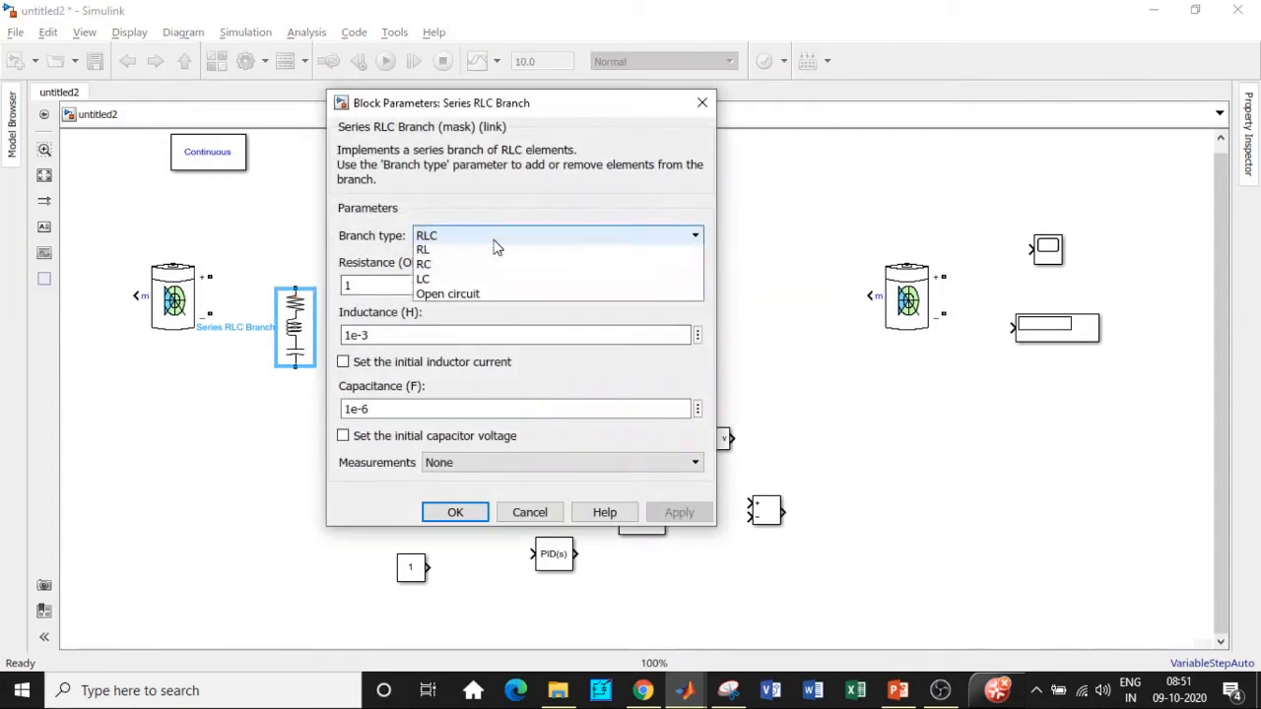
pyautogui.click(467, 327)
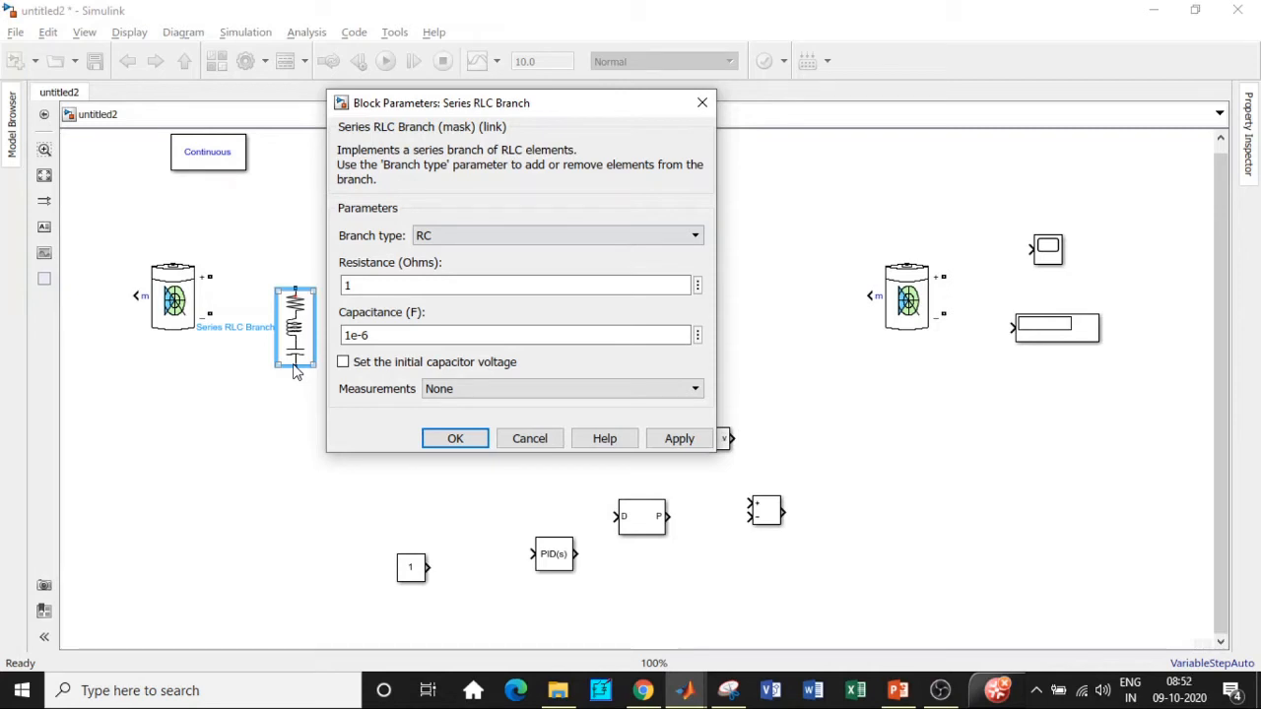
# Set the RC branch's resistance to 0.0001 ohms and its capacitance to 1000e-6 F.
pyautogui.doubleClick(371, 290)
pyautogui.write('0')
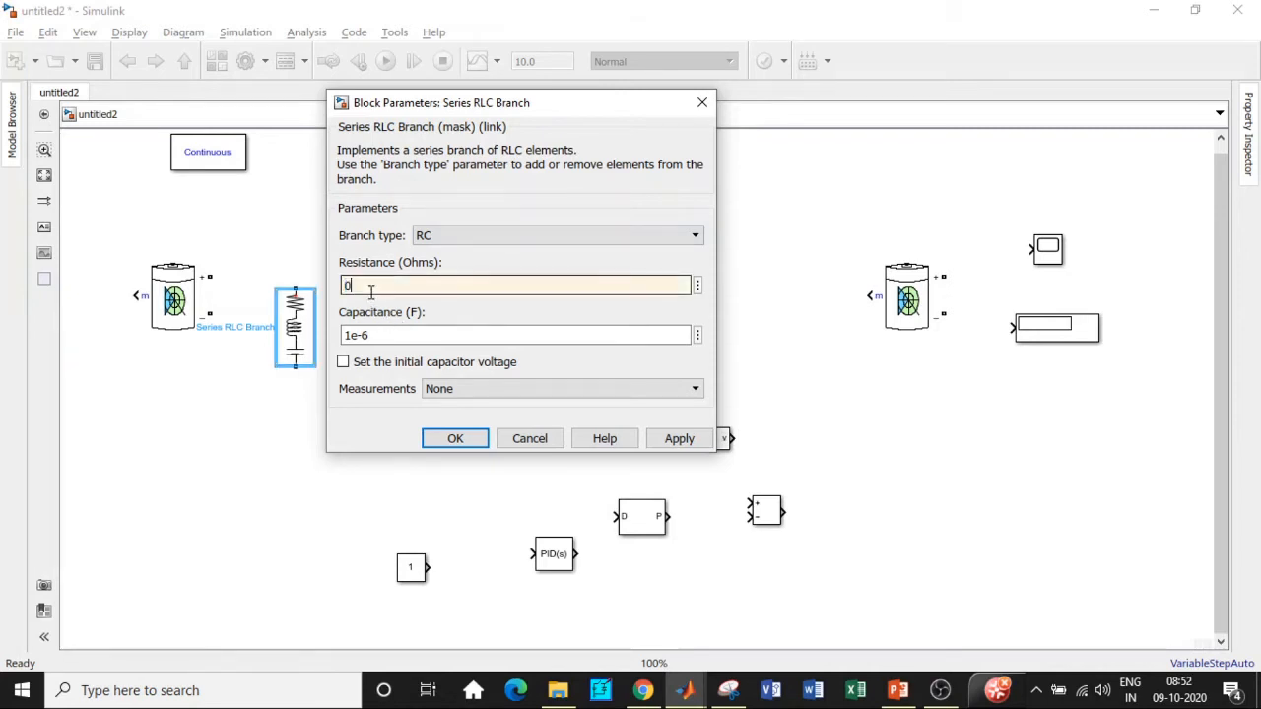
pyautogui.write('.0001')
pyautogui.press('Tab')
pyautogui.click(353, 335)
pyautogui.write('000')
pyautogui.click(455, 439)
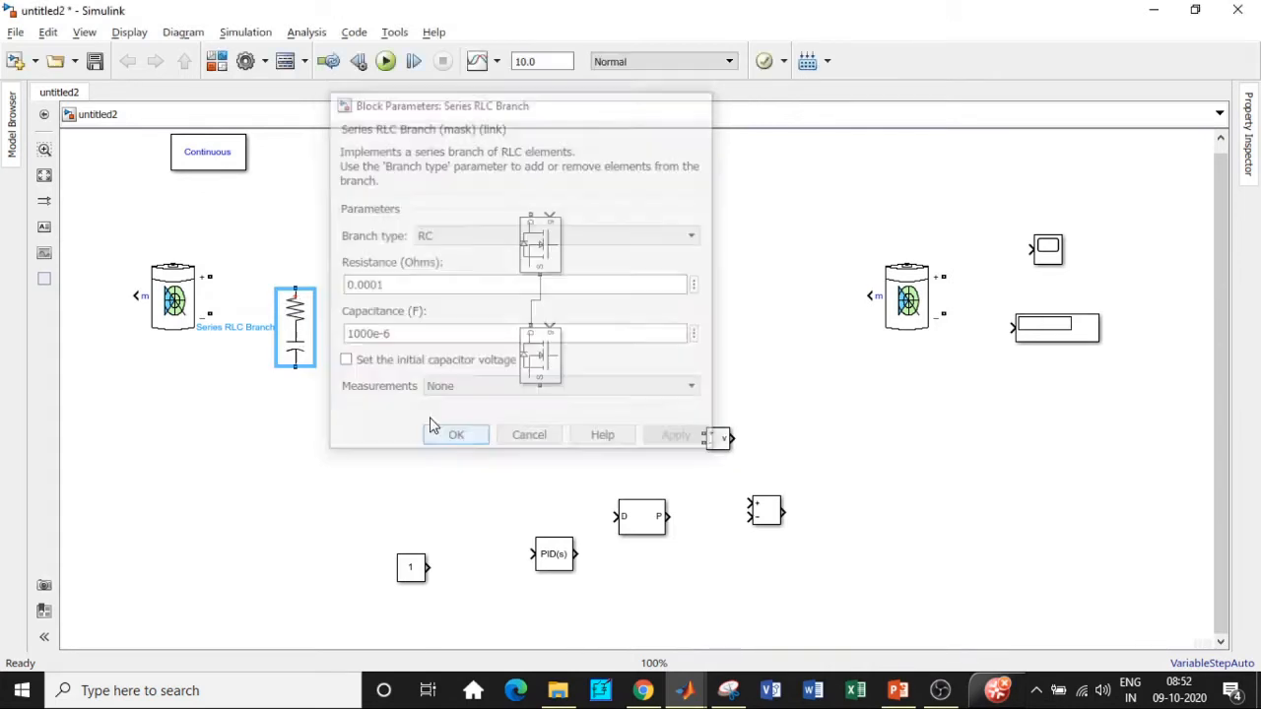
# Align the RC branch with the left battery and place a copy of it beside the right battery.
pyautogui.moveTo(298, 323); pyautogui.dragTo(289, 297)
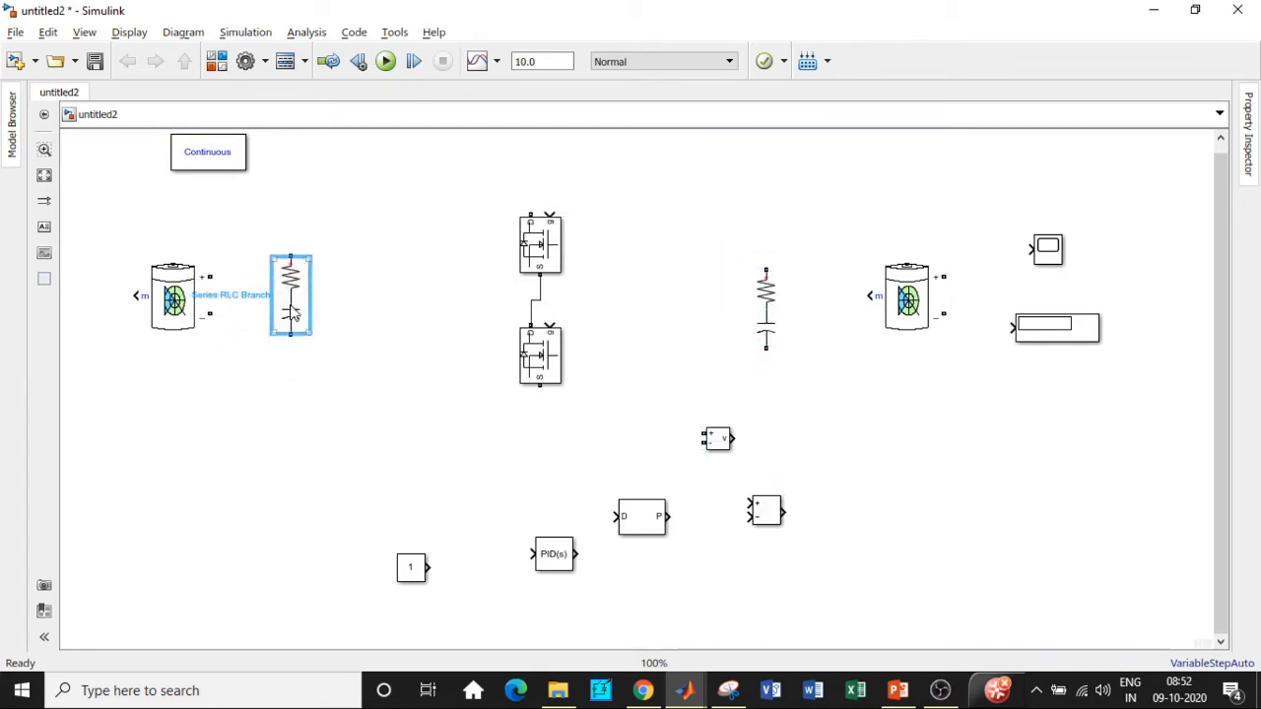
pyautogui.moveTo(210, 277)
pyautogui.mouseDown()
pyautogui.moveTo(270, 259)
pyautogui.moveTo(224, 267)
pyautogui.mouseUp()
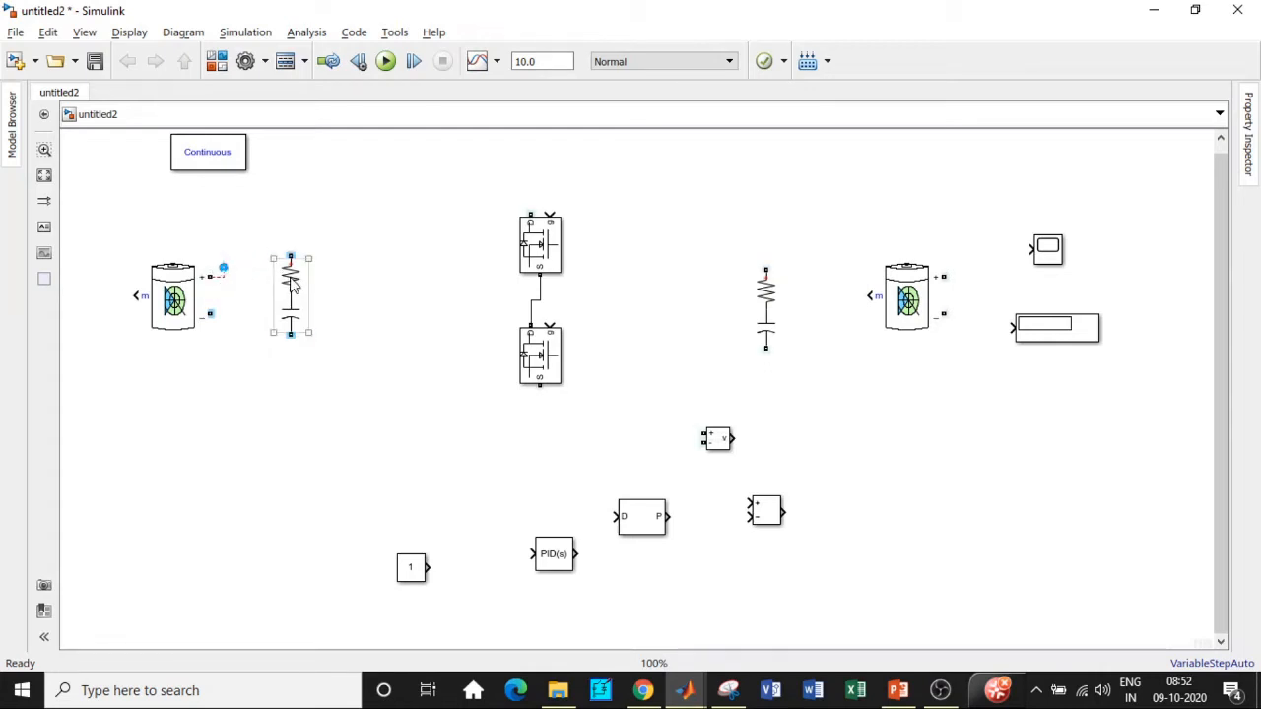
# Copy the left RC branch, place the copy horizontally before the MOSFETs and set its branch type to L.
pyautogui.hotkey('ctrl', 'c')
pyautogui.hotkey('ctrl', 'v')
pyautogui.moveTo(304, 293); pyautogui.dragTo(391, 297)
pyautogui.hotkey('ctrl', 'r')
pyautogui.doubleClick(416, 274)
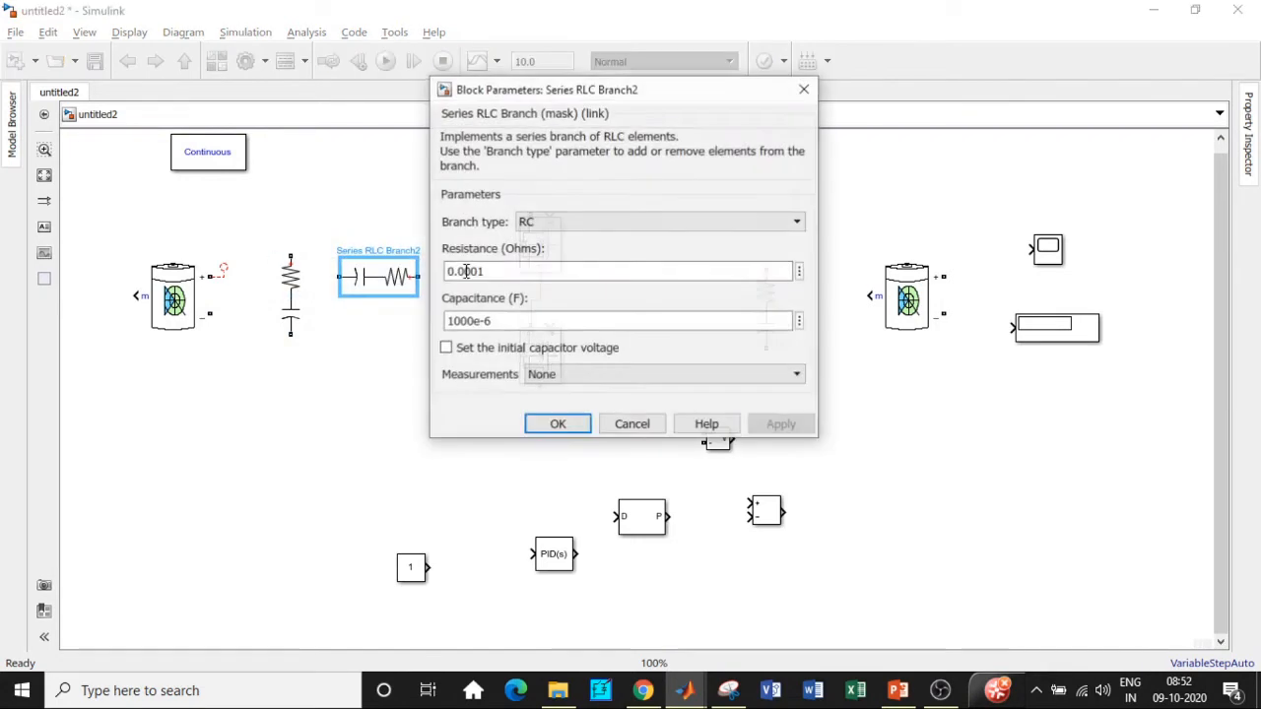
pyautogui.click(597, 223)
pyautogui.click(561, 267)
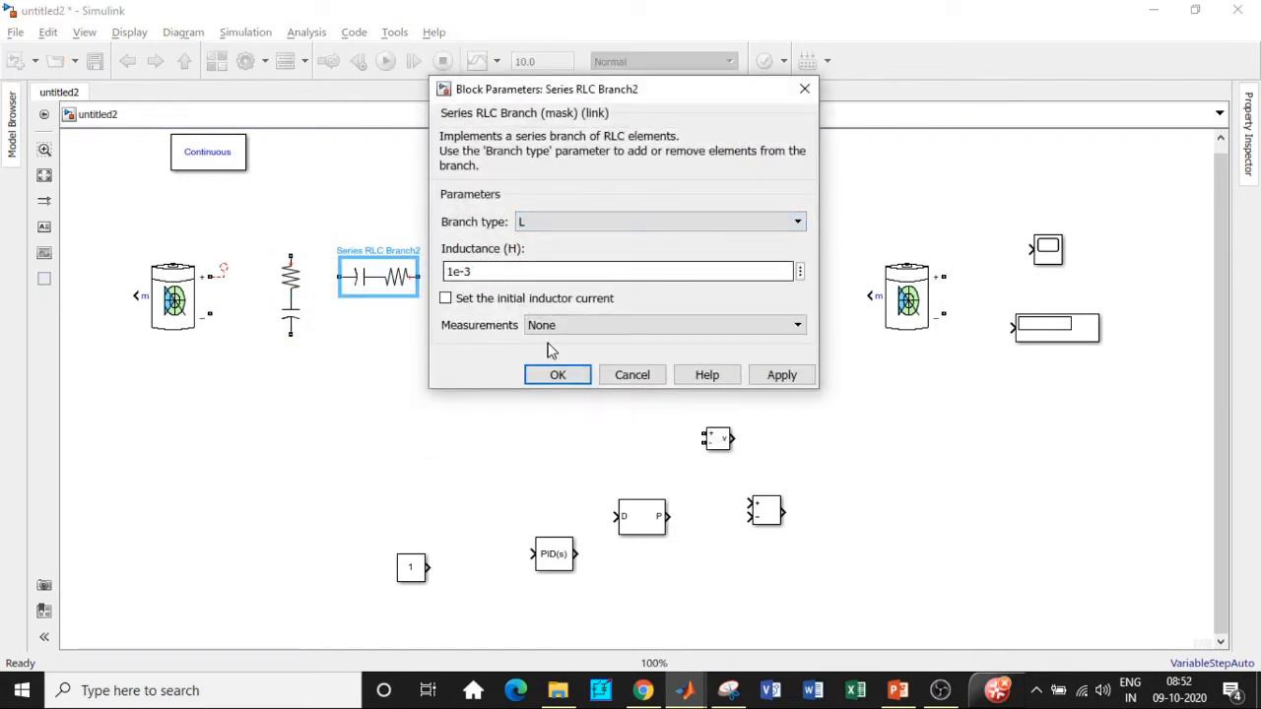
pyautogui.click(561, 373)
# Wire the inductor between the left RC branch and the MOSFET midpoint, and connect the right RC branch across the MOSFET pair.
pyautogui.moveTo(290, 254); pyautogui.dragTo(339, 276)
pyautogui.moveTo(416, 276); pyautogui.dragTo(535, 298)
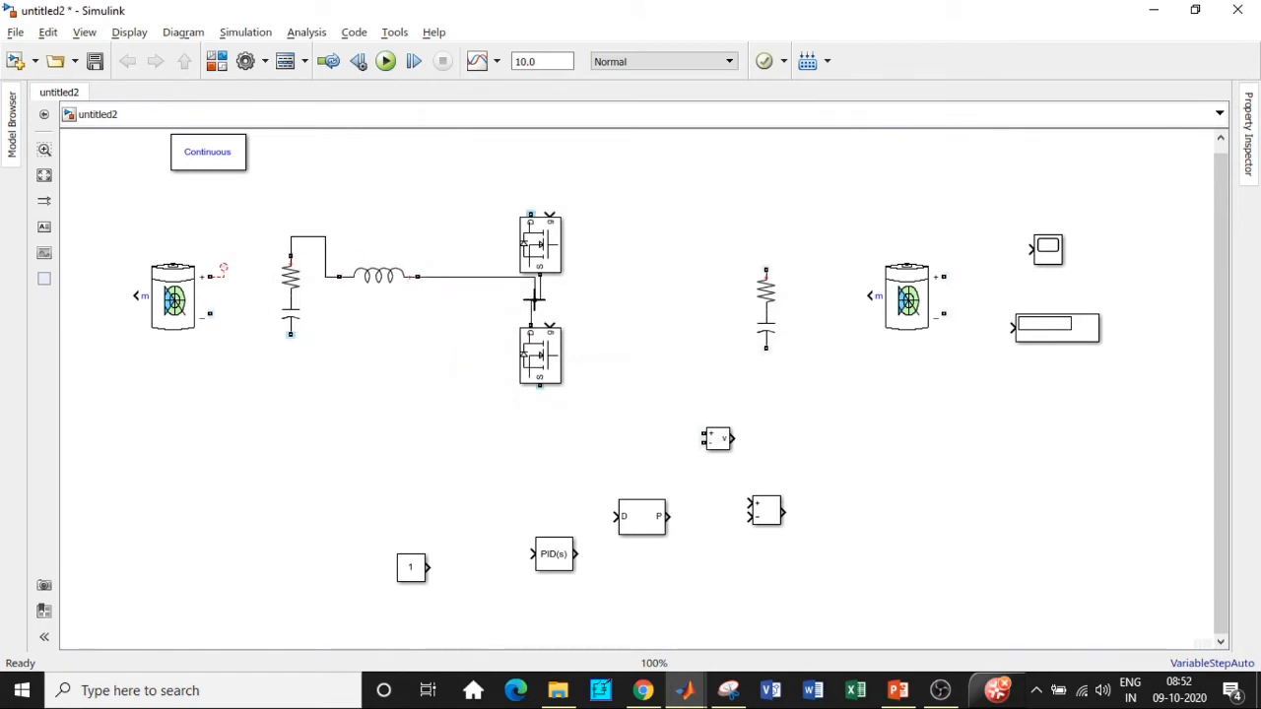
pyautogui.click(764, 284)
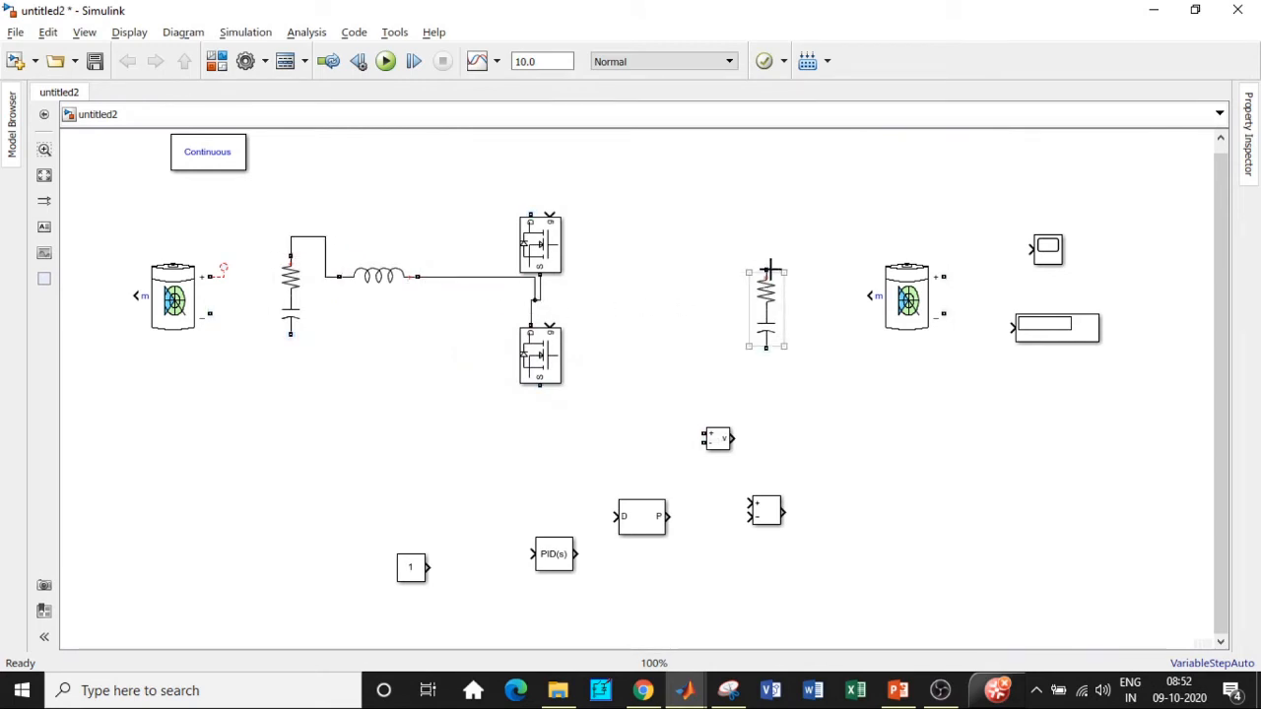
pyautogui.moveTo(767, 269)
pyautogui.mouseDown()
pyautogui.moveTo(565, 226)
pyautogui.moveTo(735, 214)
pyautogui.moveTo(767, 269)
pyautogui.mouseUp()
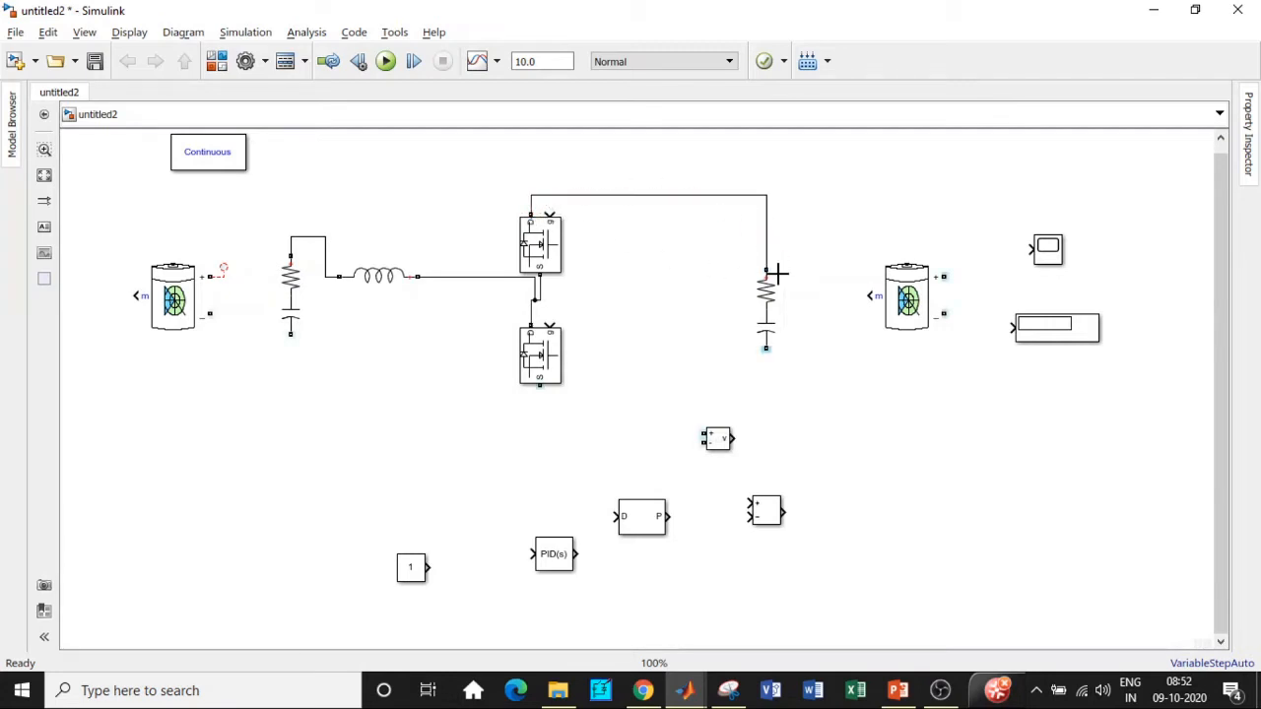
pyautogui.moveTo(540, 385); pyautogui.dragTo(766, 347)
# Rotate the right battery by 180 degrees and wire its positive and negative terminals across the right RC branch.
pyautogui.click(877, 301)
pyautogui.hotkey('ctrl', 'r')
pyautogui.hotkey('ctrl', 'r')
pyautogui.moveTo(867, 315)
pyautogui.mouseDown()
pyautogui.moveTo(765, 198)
pyautogui.moveTo(767, 258)
pyautogui.mouseUp()
pyautogui.moveTo(864, 278); pyautogui.dragTo(769, 397)
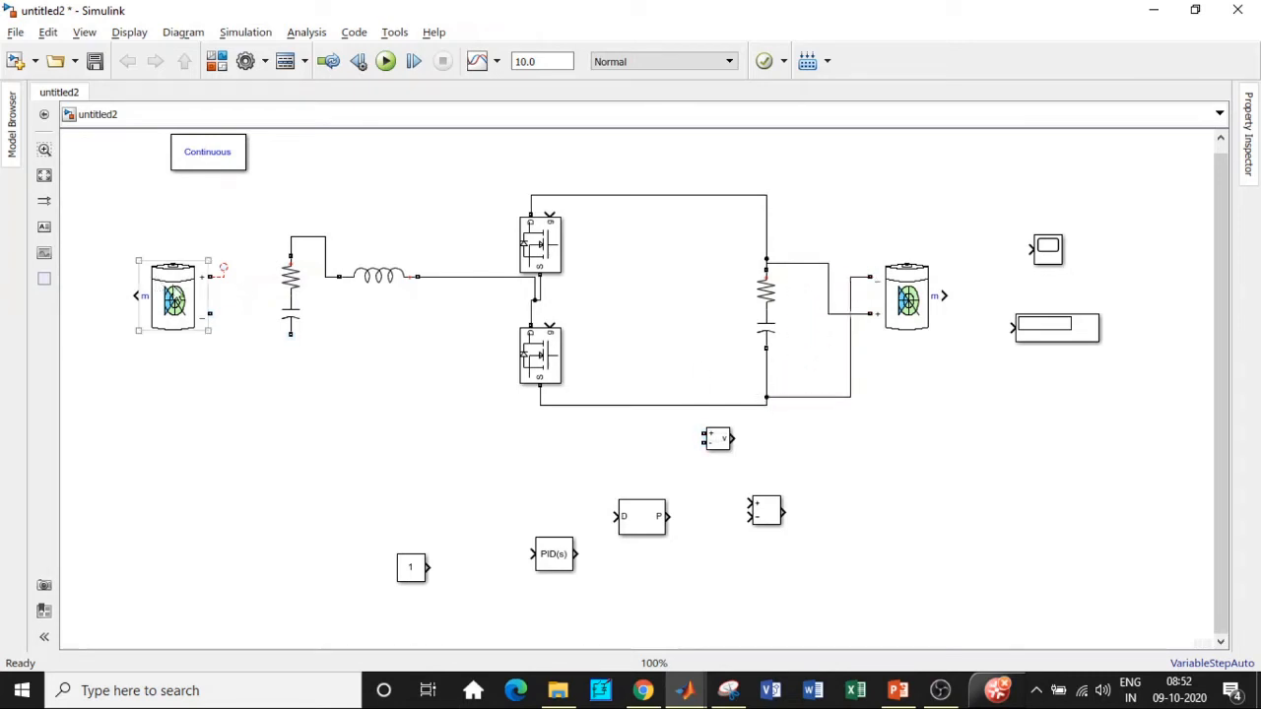
# Connect the left RC branch's lower end to the common return line and wire the left battery across that branch.
pyautogui.moveTo(291, 334); pyautogui.dragTo(539, 404)
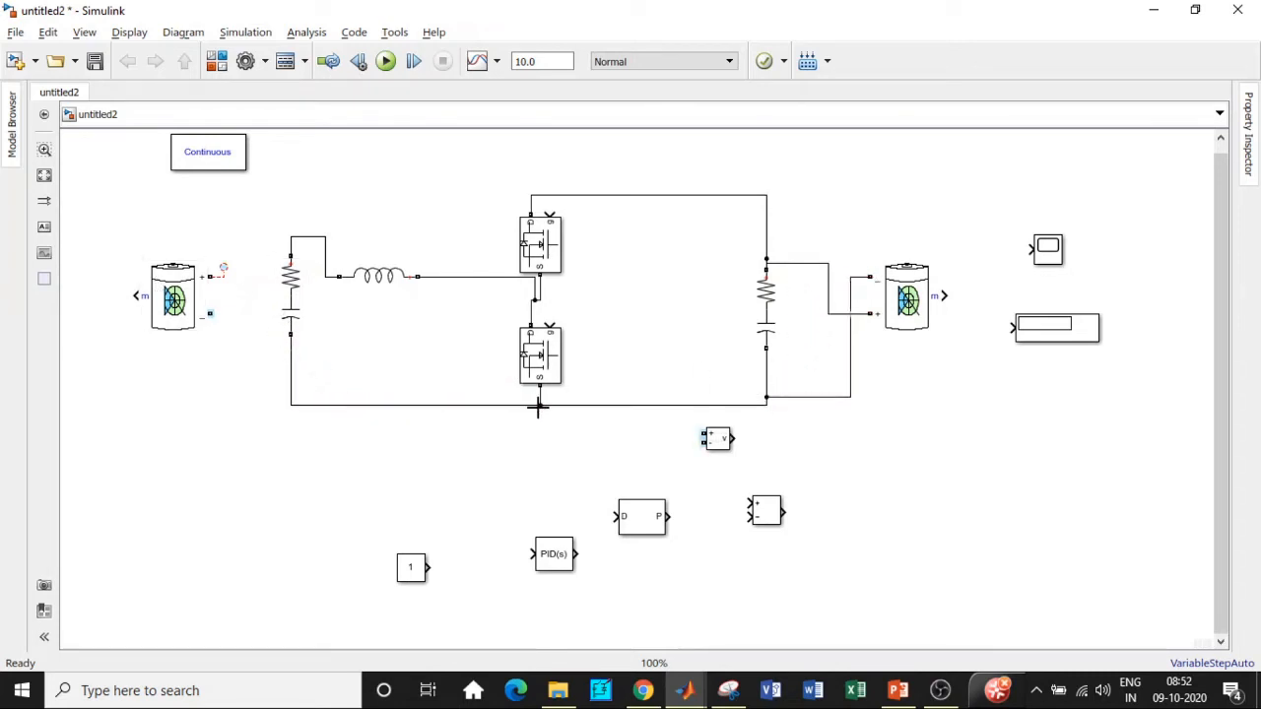
pyautogui.moveTo(223, 269); pyautogui.dragTo(292, 242)
pyautogui.moveTo(210, 314); pyautogui.dragTo(287, 401)
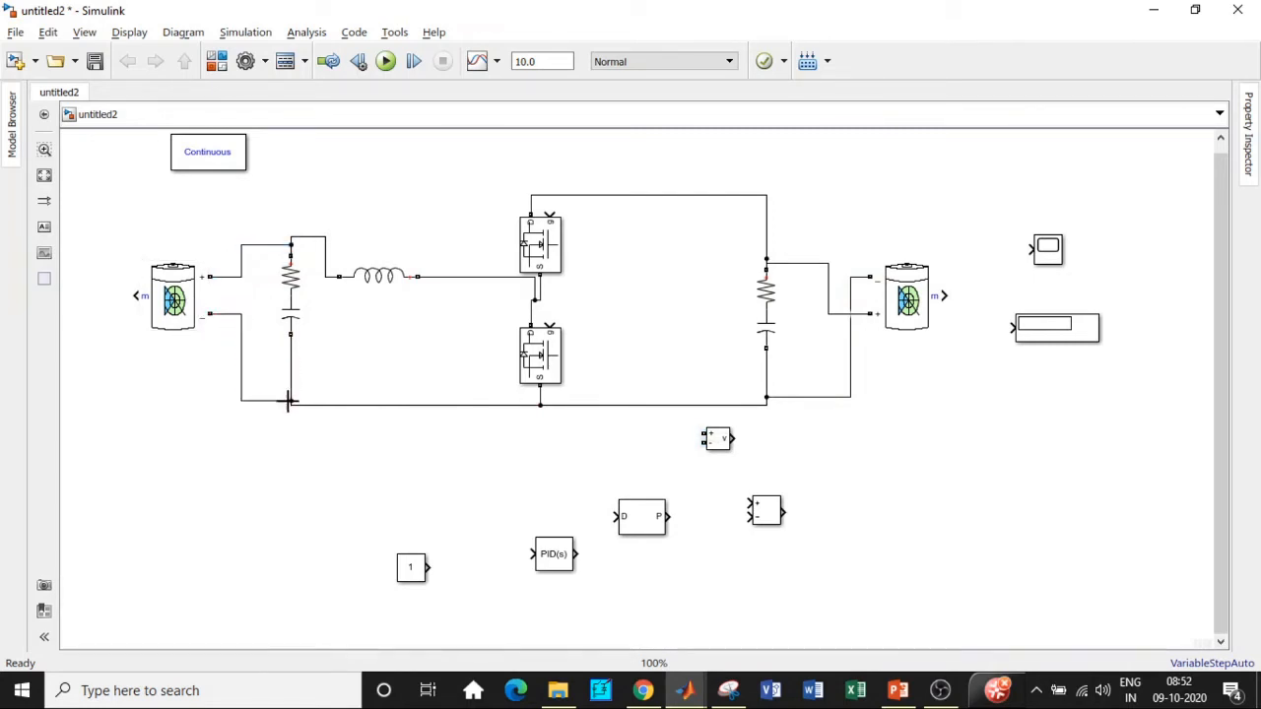
pyautogui.click(153, 320)
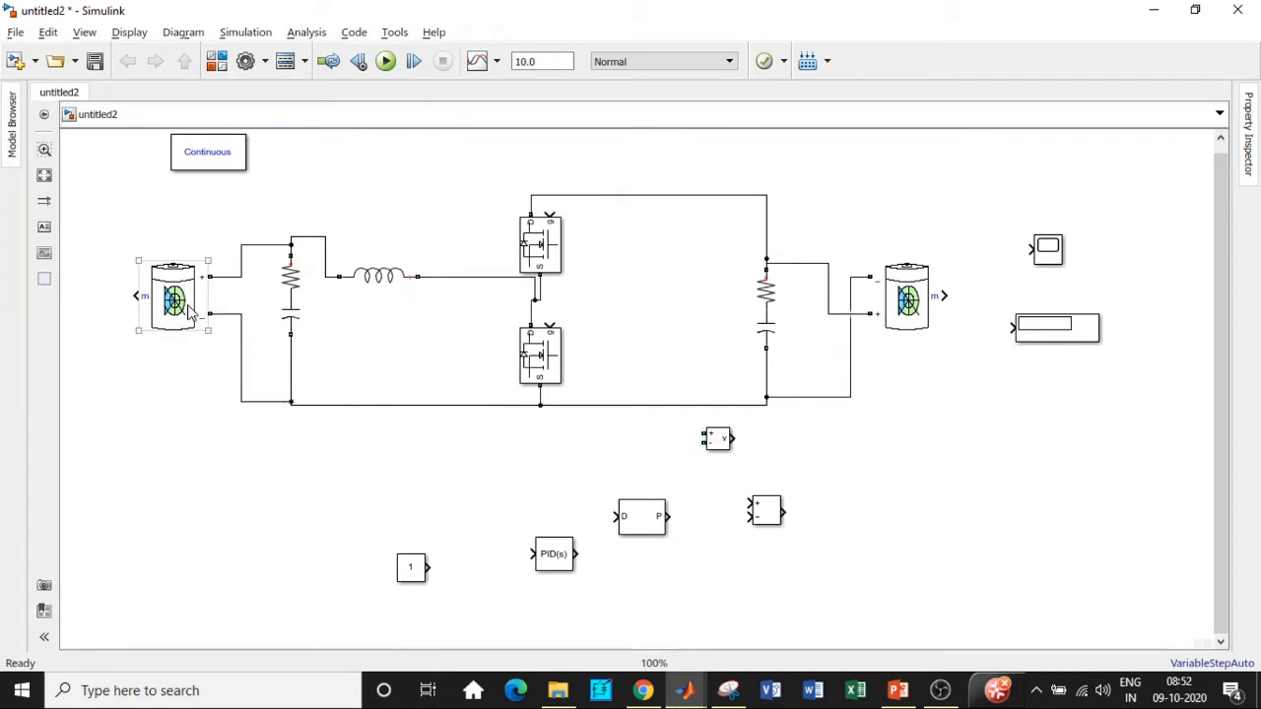
pyautogui.moveTo(180, 309); pyautogui.dragTo(191, 309)
# Search the block library for bus selector and add the Bus Selector block to the model.
pyautogui.click(215, 61)
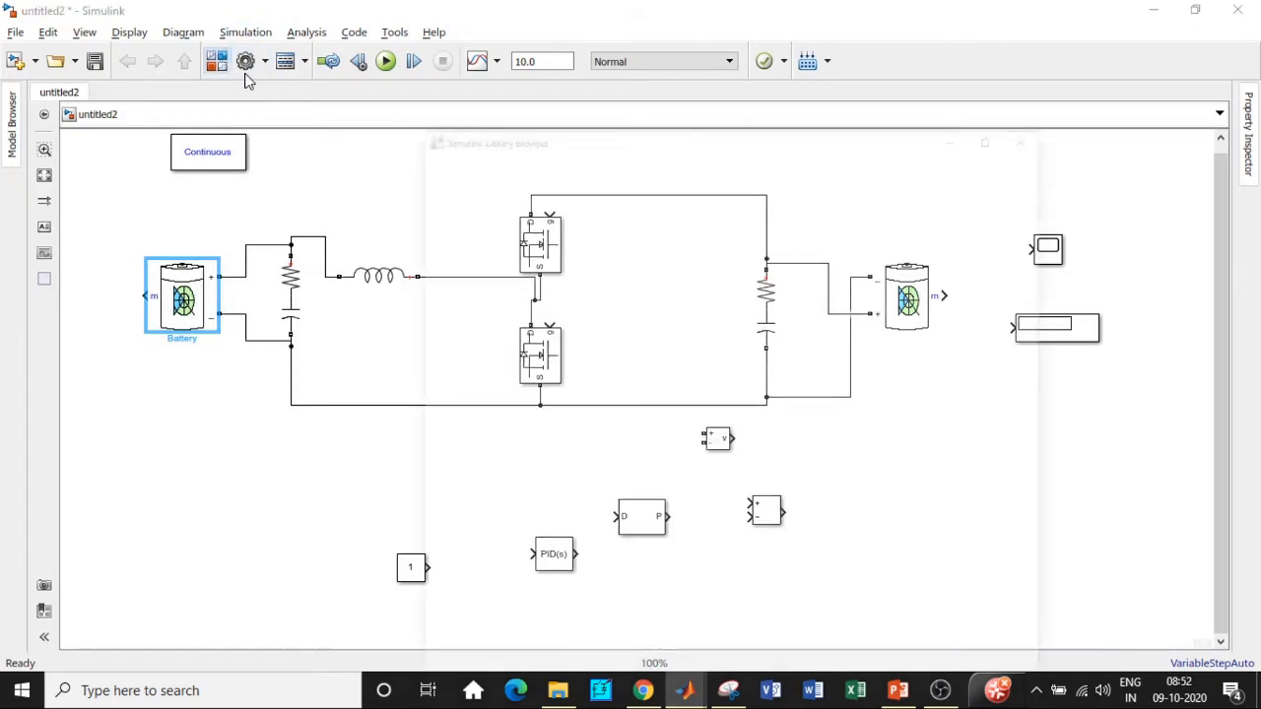
pyautogui.click(445, 43)
pyautogui.write('bus')
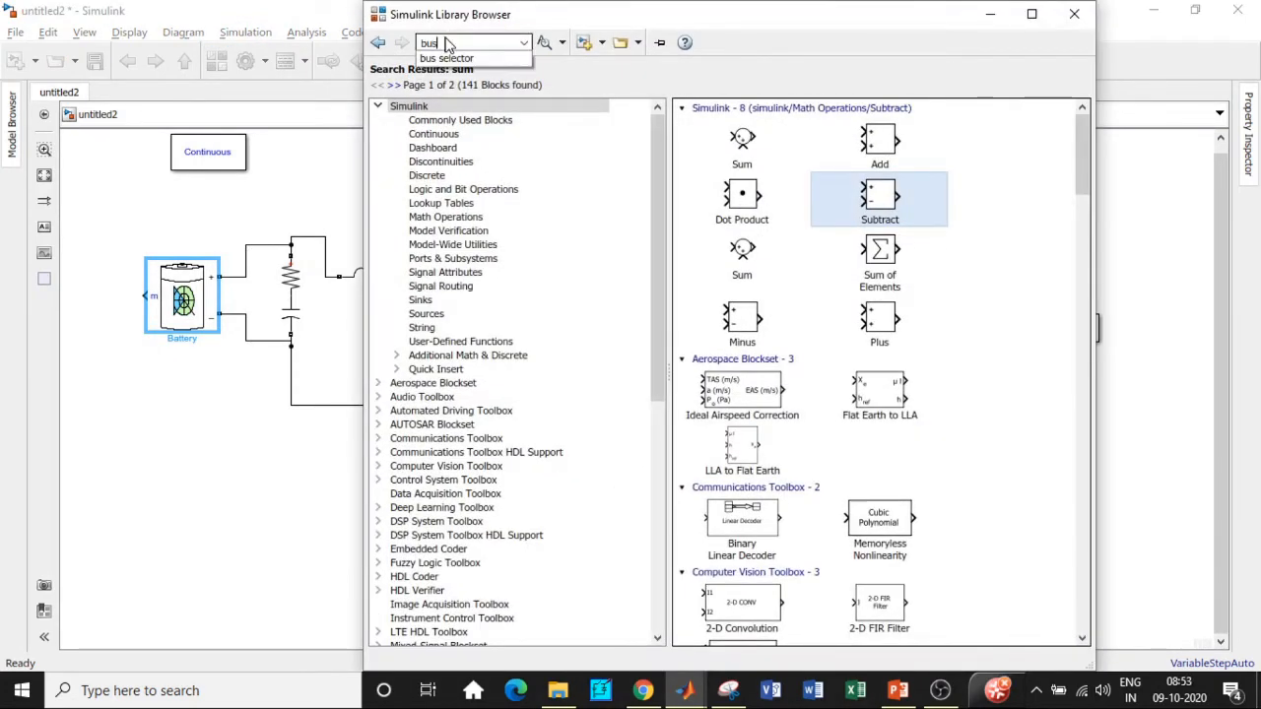
pyautogui.click(454, 59)
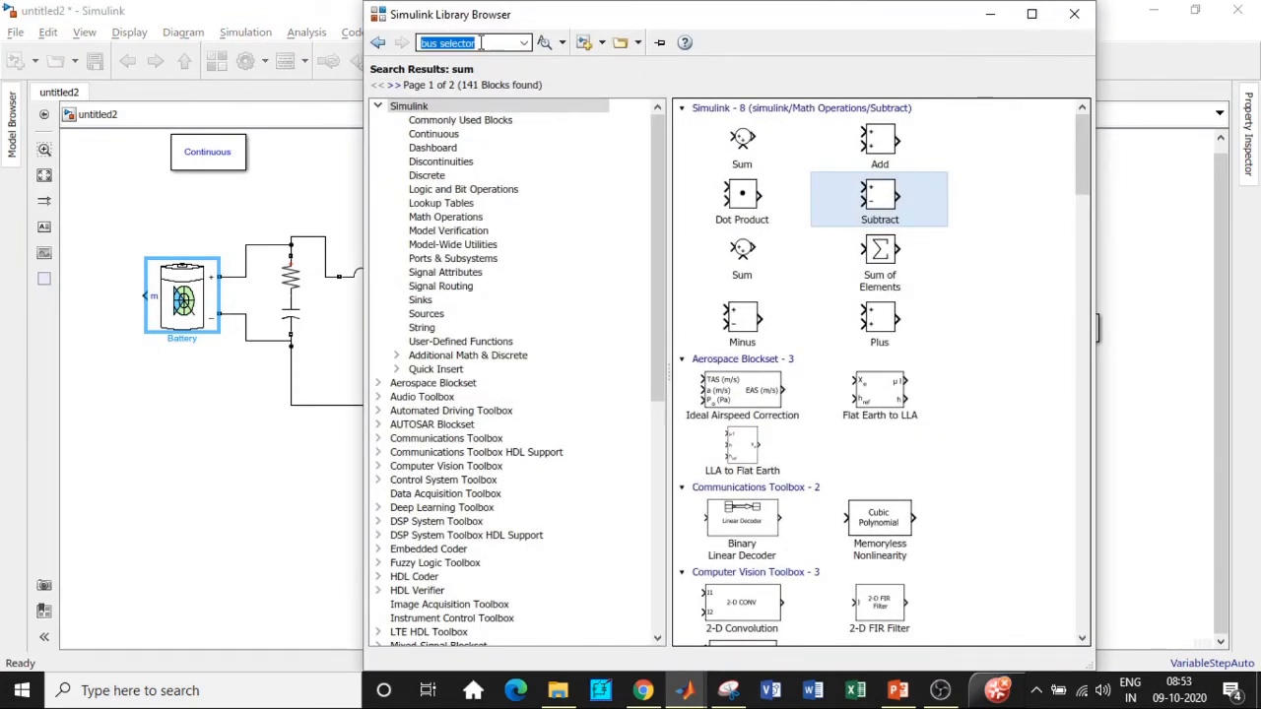
pyautogui.press('Return')
pyautogui.rightClick(744, 172)
pyautogui.click(774, 176)
pyautogui.click(991, 14)
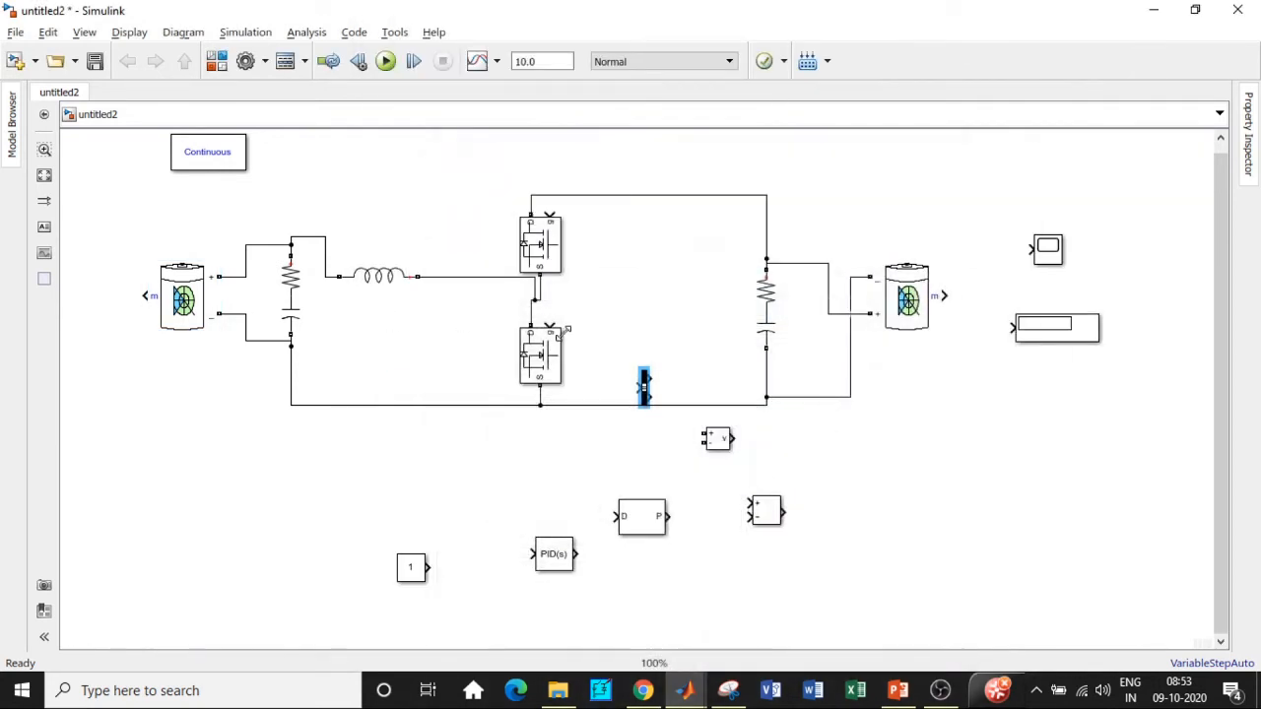
# Place the Bus Selector beside the right battery with its input connected to the battery's m output.
pyautogui.moveTo(639, 389); pyautogui.dragTo(943, 353)
pyautogui.hotkey('ctrl', 'z')
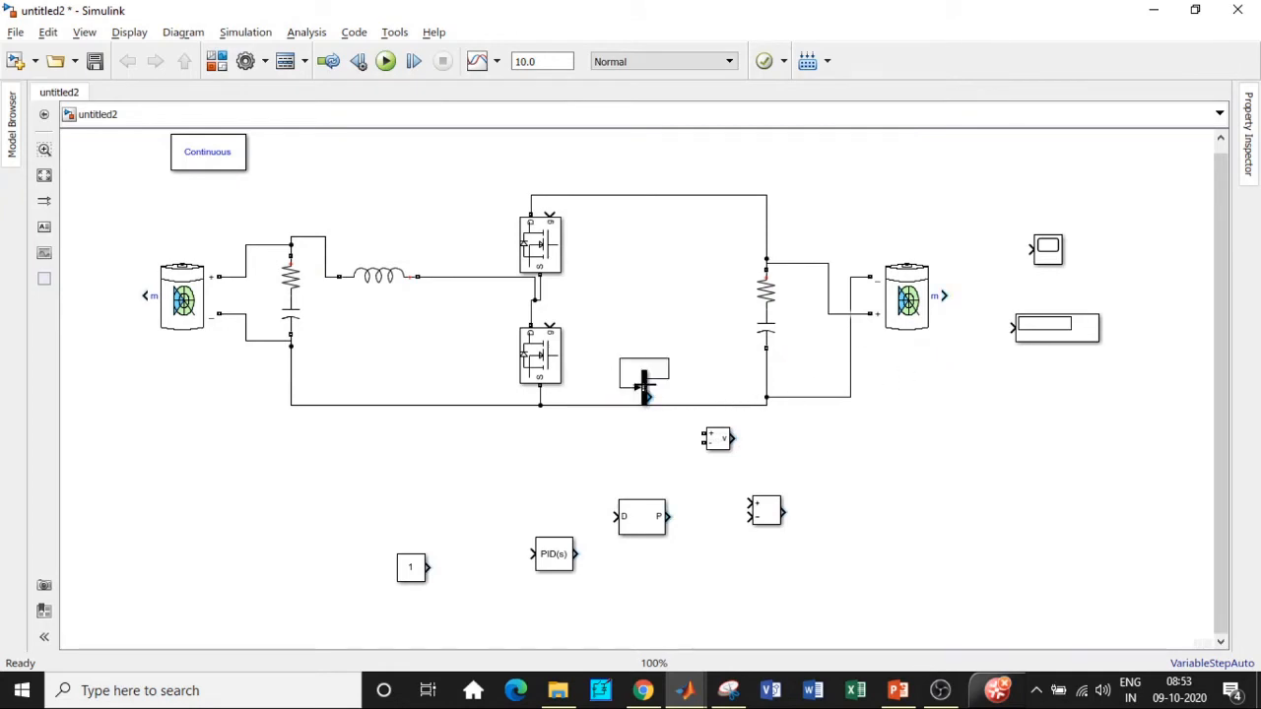
pyautogui.click(644, 389)
pyautogui.moveTo(644, 389); pyautogui.dragTo(987, 294)
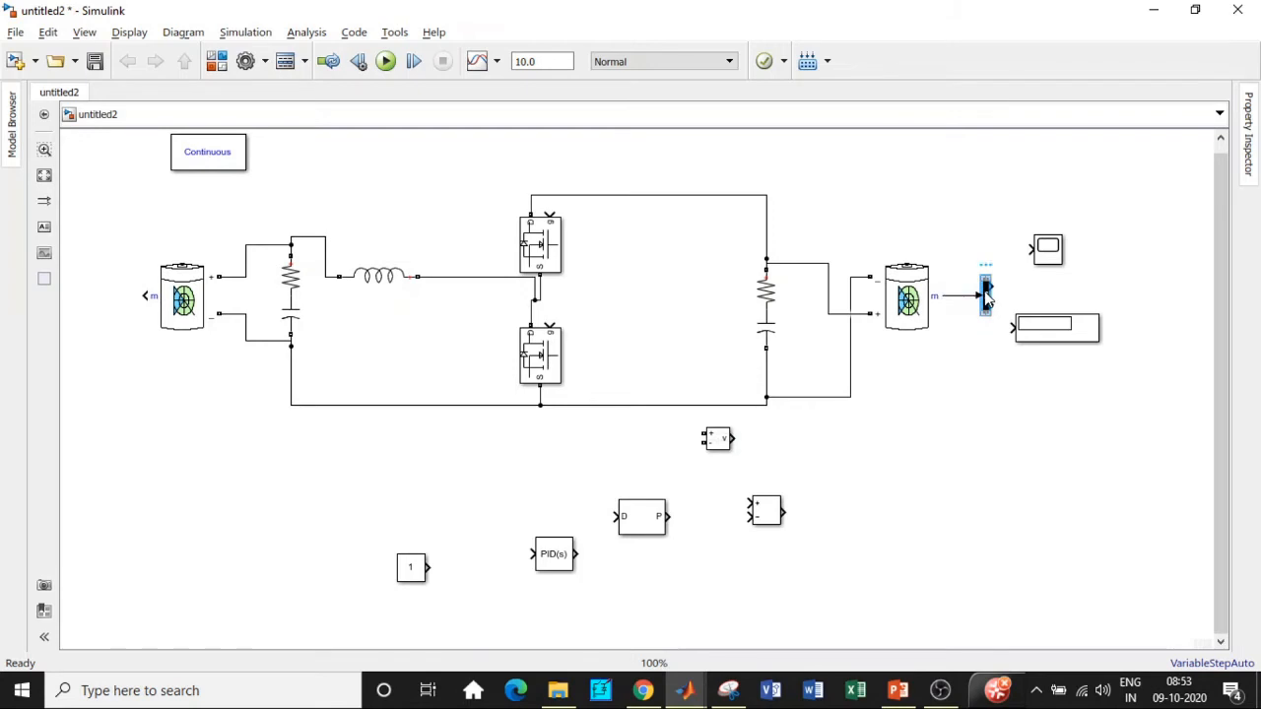
# Configure the Bus Selector beside the right battery to output only the Voltage (V) signal.
pyautogui.doubleClick(987, 299)
pyautogui.click(699, 243)
pyautogui.press('Delete')
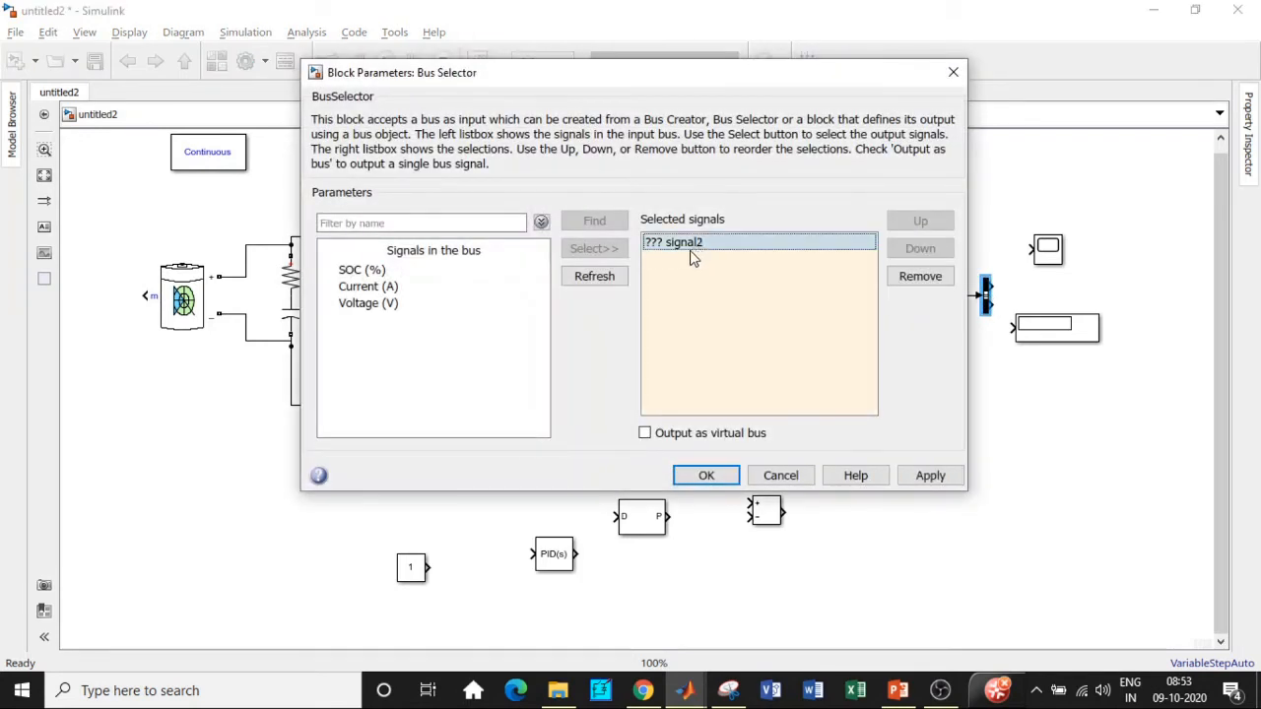
pyautogui.press('Delete')
pyautogui.click(385, 286)
pyautogui.click(399, 305)
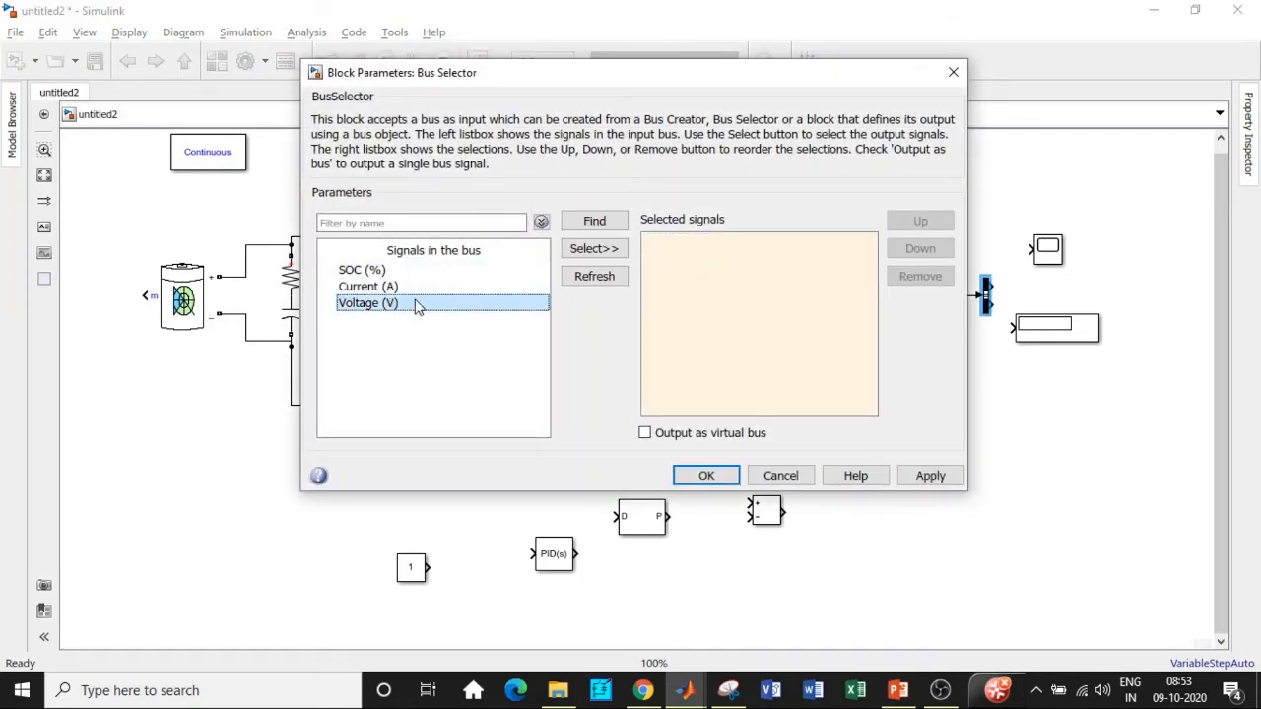
pyautogui.click(594, 249)
pyautogui.click(707, 474)
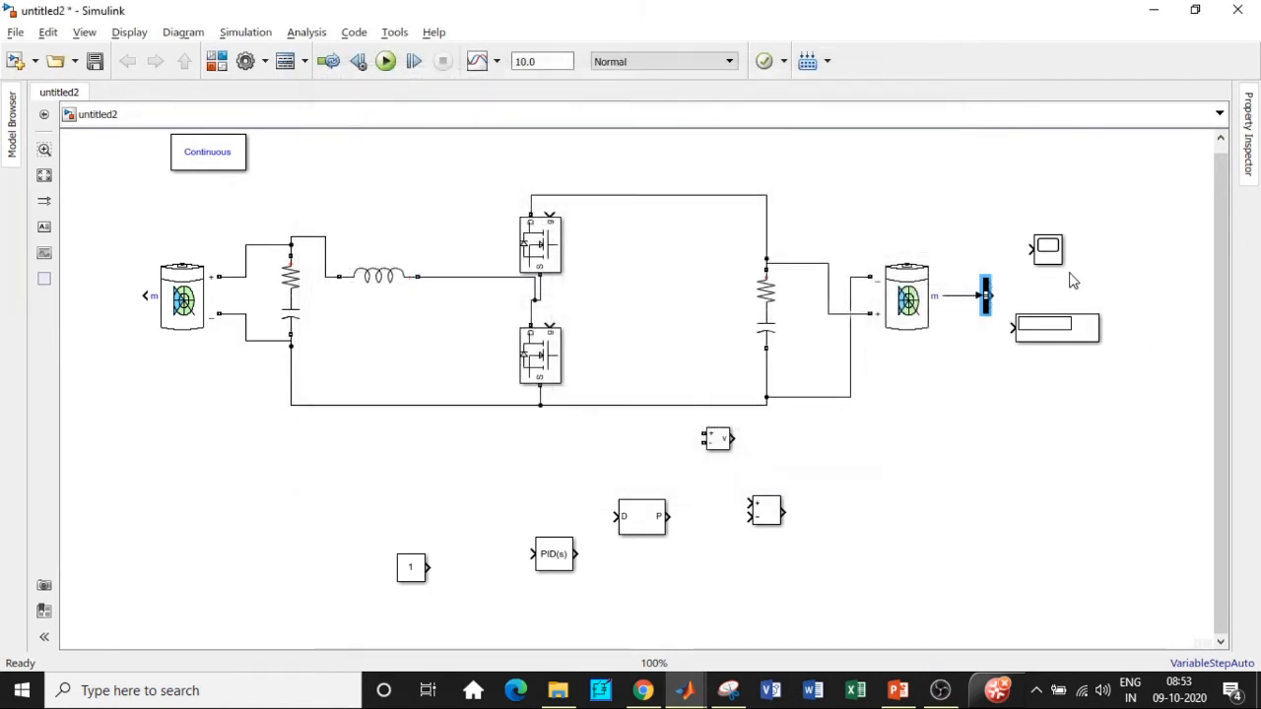
# Connect the Display to the right Bus Selector's output and move the Scope below it.
pyautogui.moveTo(1068, 335); pyautogui.dragTo(1112, 306)
pyautogui.click(1028, 309)
pyautogui.moveTo(1056, 258); pyautogui.dragTo(1056, 424)
pyautogui.click(1087, 295)
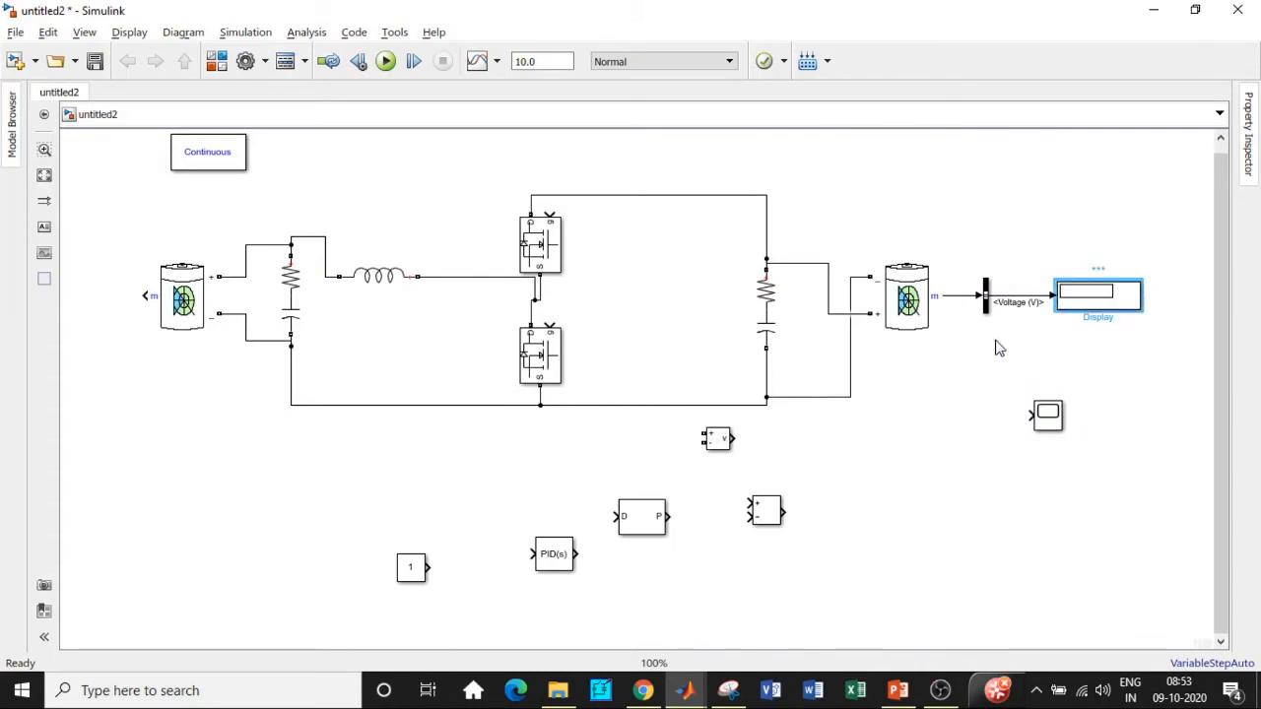
# Copy the Display and Bus Selector beside the left battery, rotating the selector 180 degrees and connecting it to the battery's m output.
pyautogui.moveTo(1097, 309); pyautogui.dragTo(119, 437)
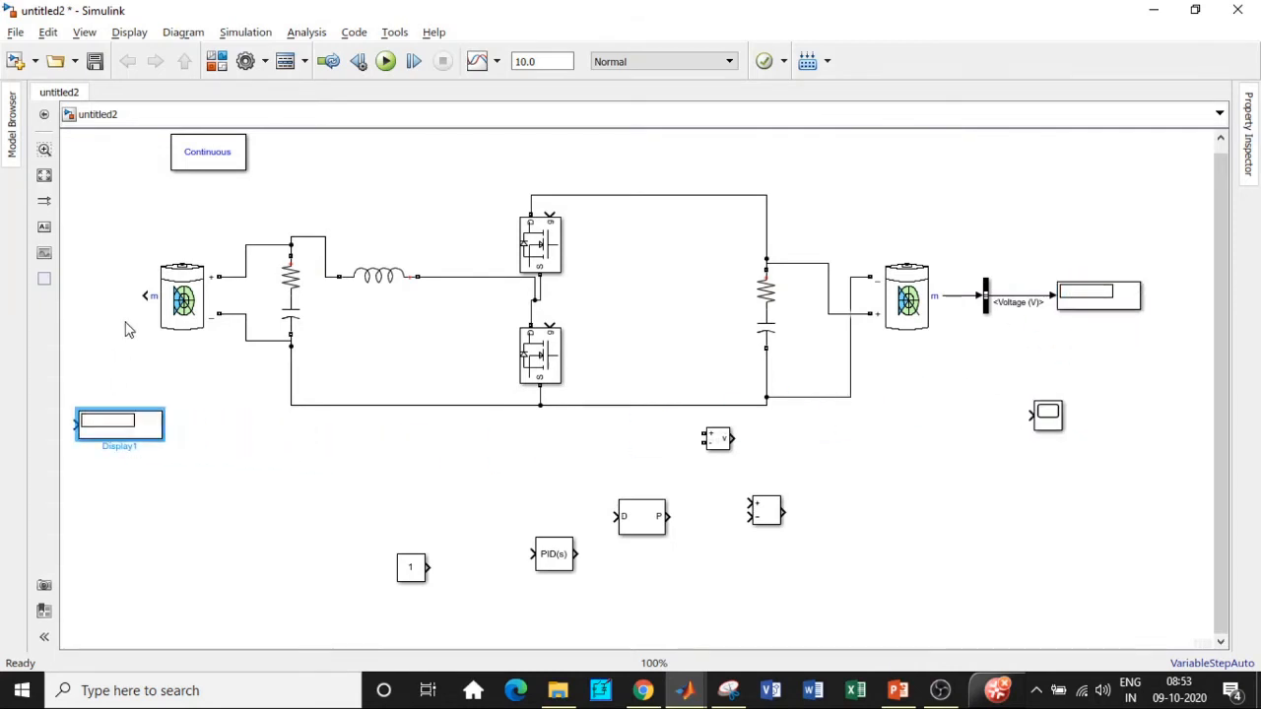
pyautogui.click(987, 296)
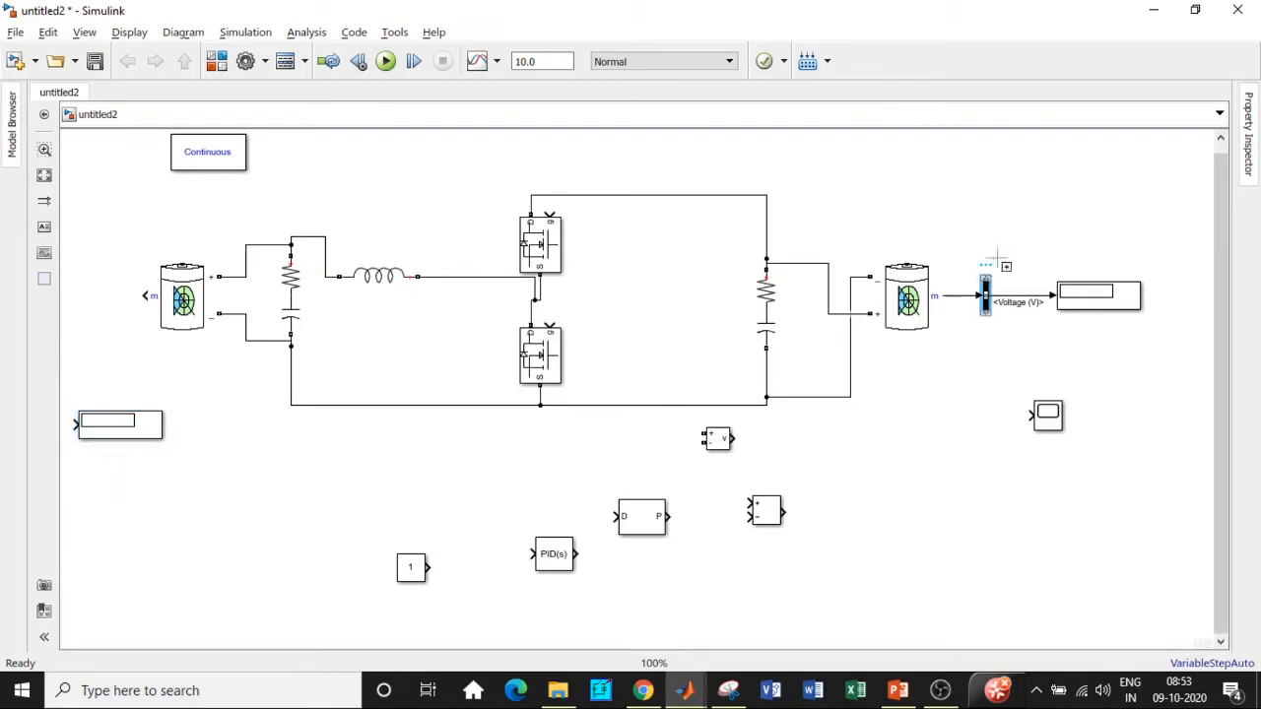
pyautogui.moveTo(986, 296); pyautogui.dragTo(297, 342)
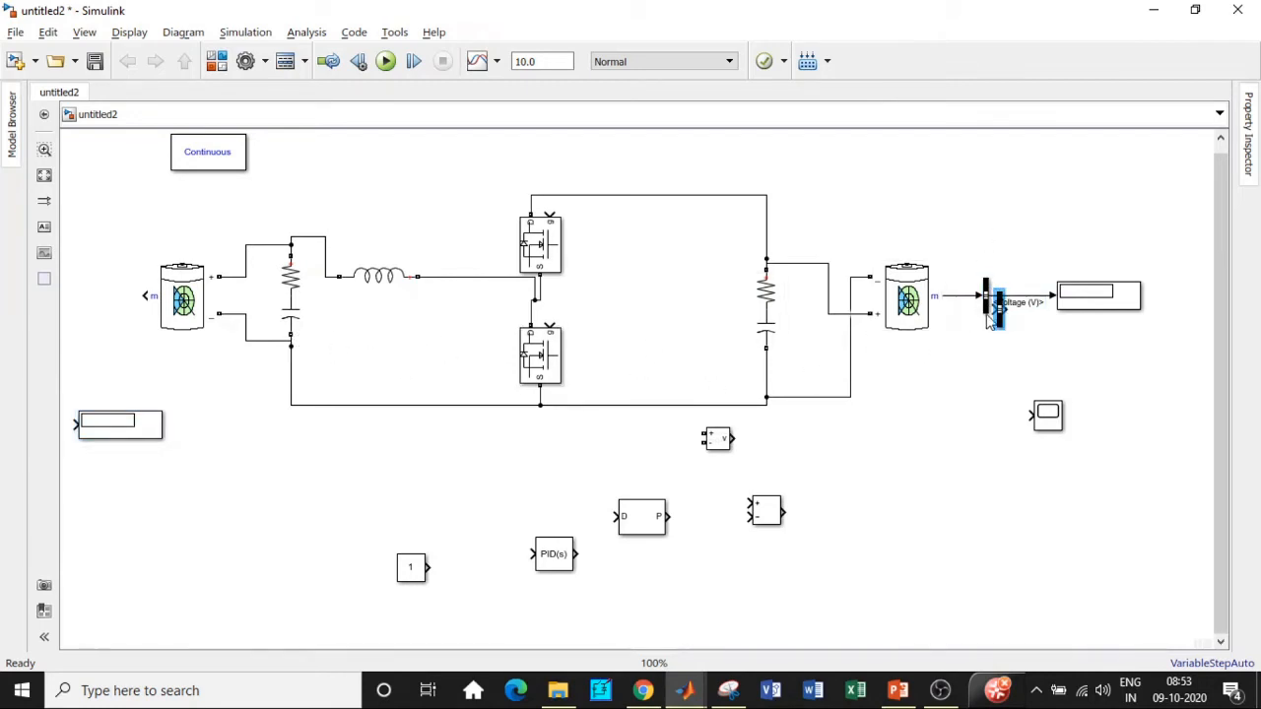
pyautogui.moveTo(998, 315); pyautogui.dragTo(108, 321)
pyautogui.hotkey('ctrl', 'r')
pyautogui.hotkey('ctrl', 'r')
pyautogui.click(128, 295)
# Check the signal selection of the left Bus Selector and connect the copied Display to its output.
pyautogui.doubleClick(111, 311)
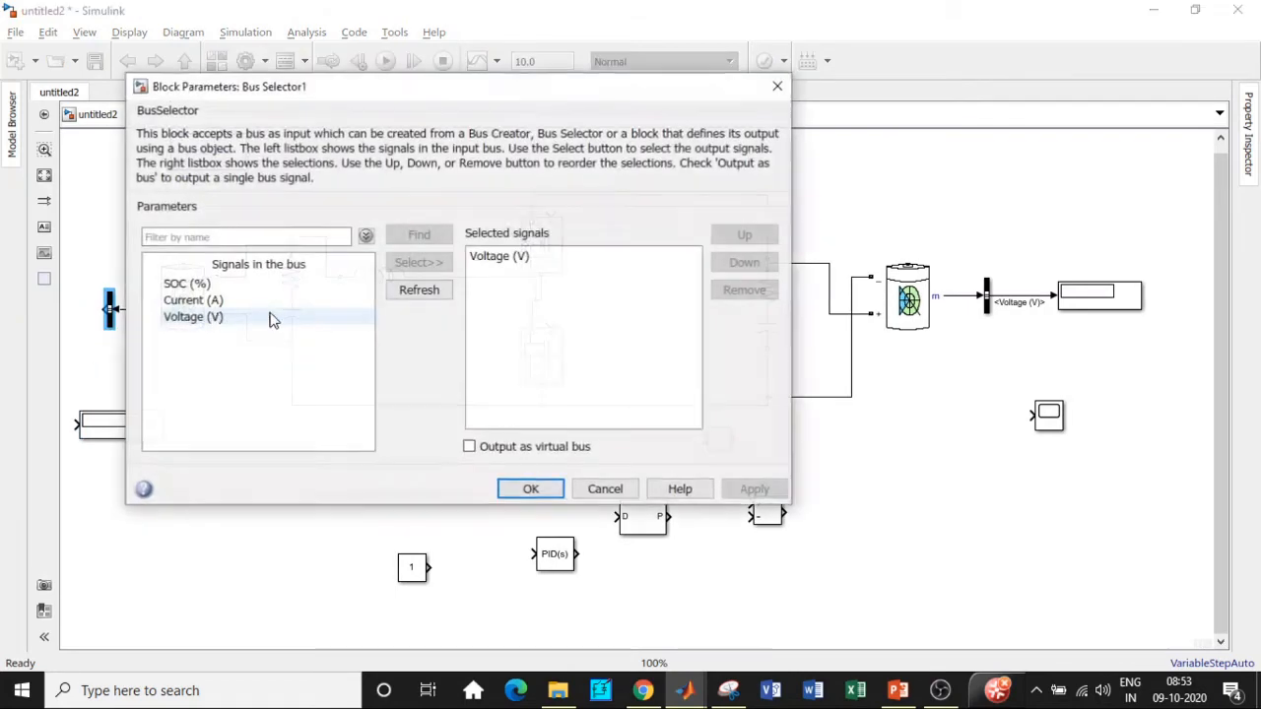
pyautogui.click(528, 482)
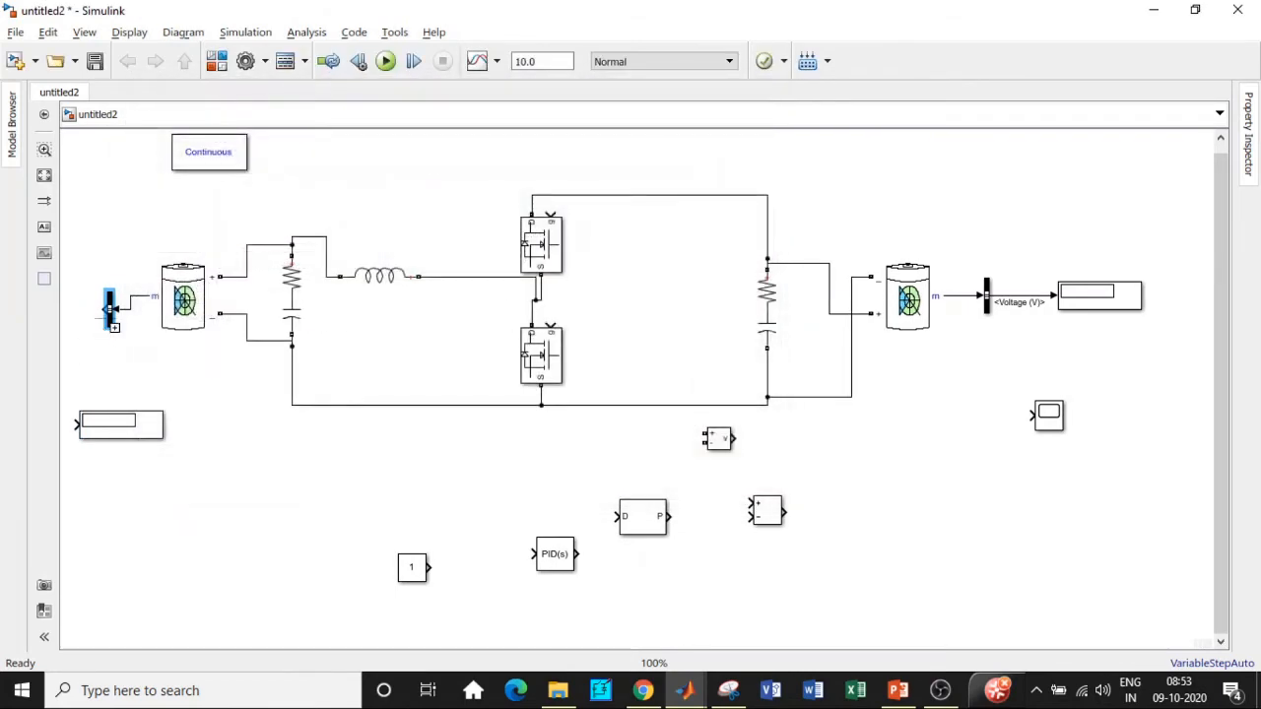
pyautogui.moveTo(104, 311); pyautogui.dragTo(149, 375)
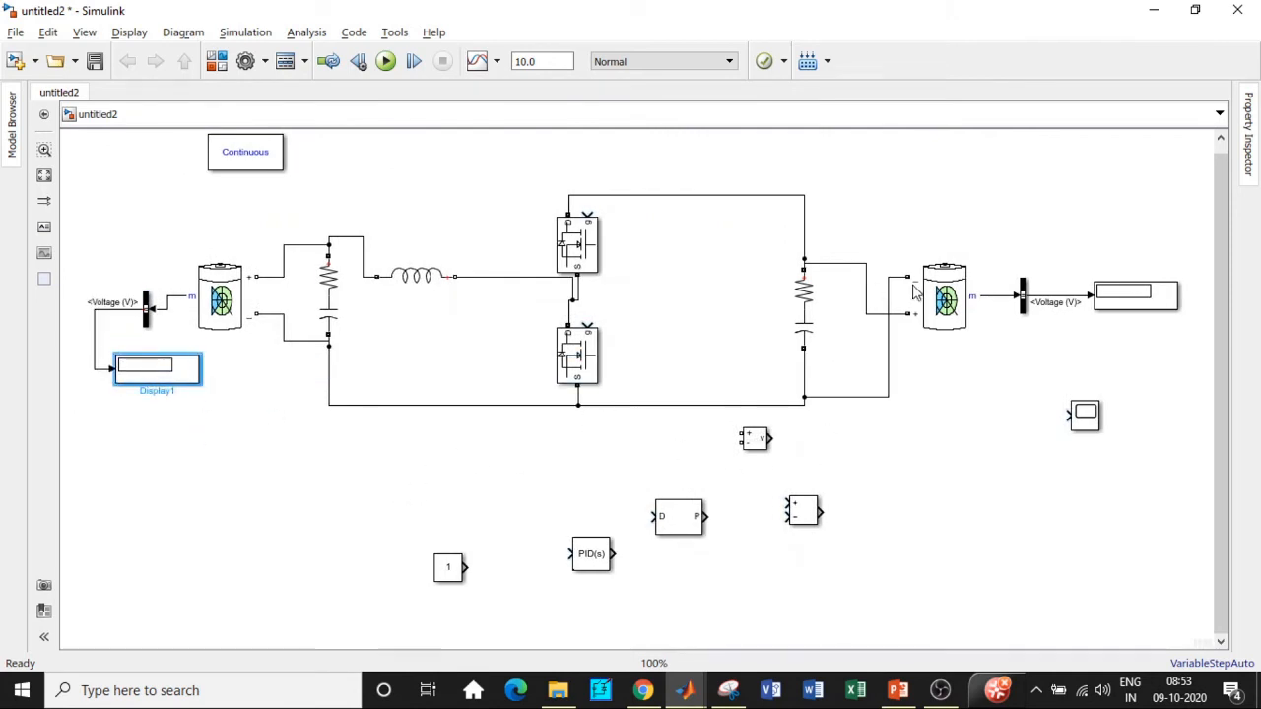
# Set the right battery's nominal voltage to 80 V and its rated capacity to 7 Ah.
pyautogui.click(944, 300)
pyautogui.doubleClick(944, 301)
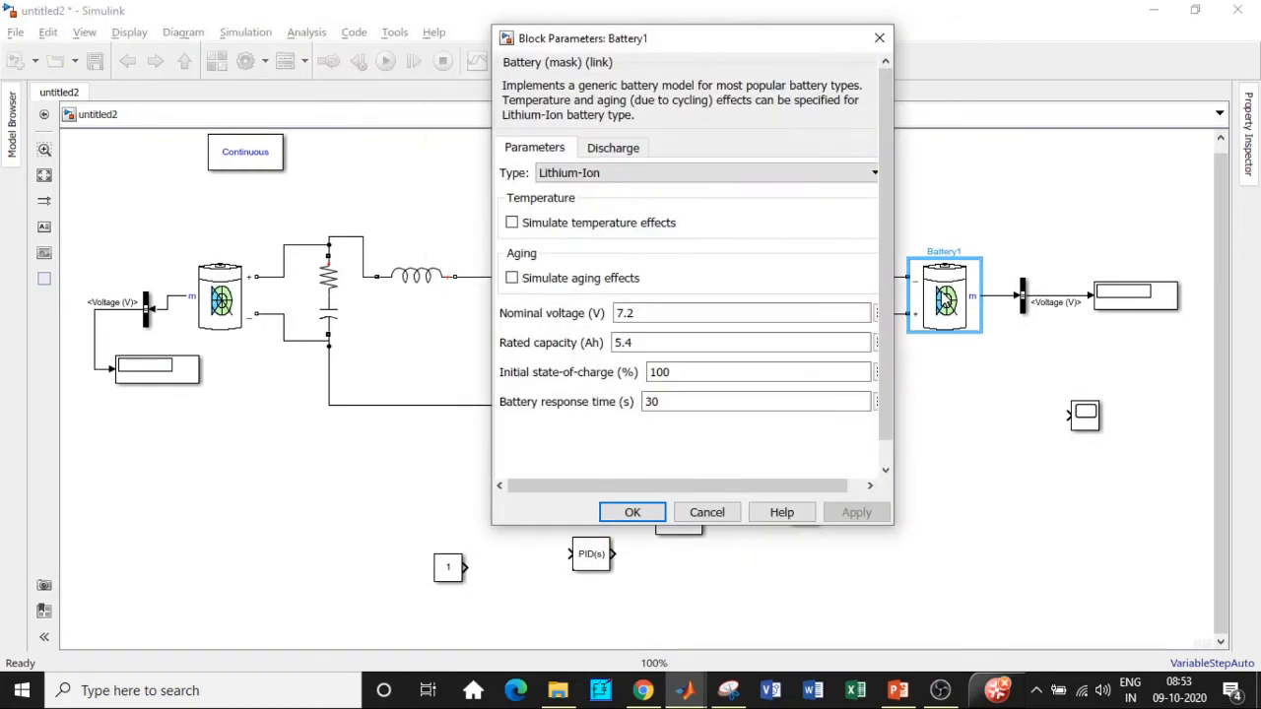
pyautogui.doubleClick(635, 313)
pyautogui.write('80')
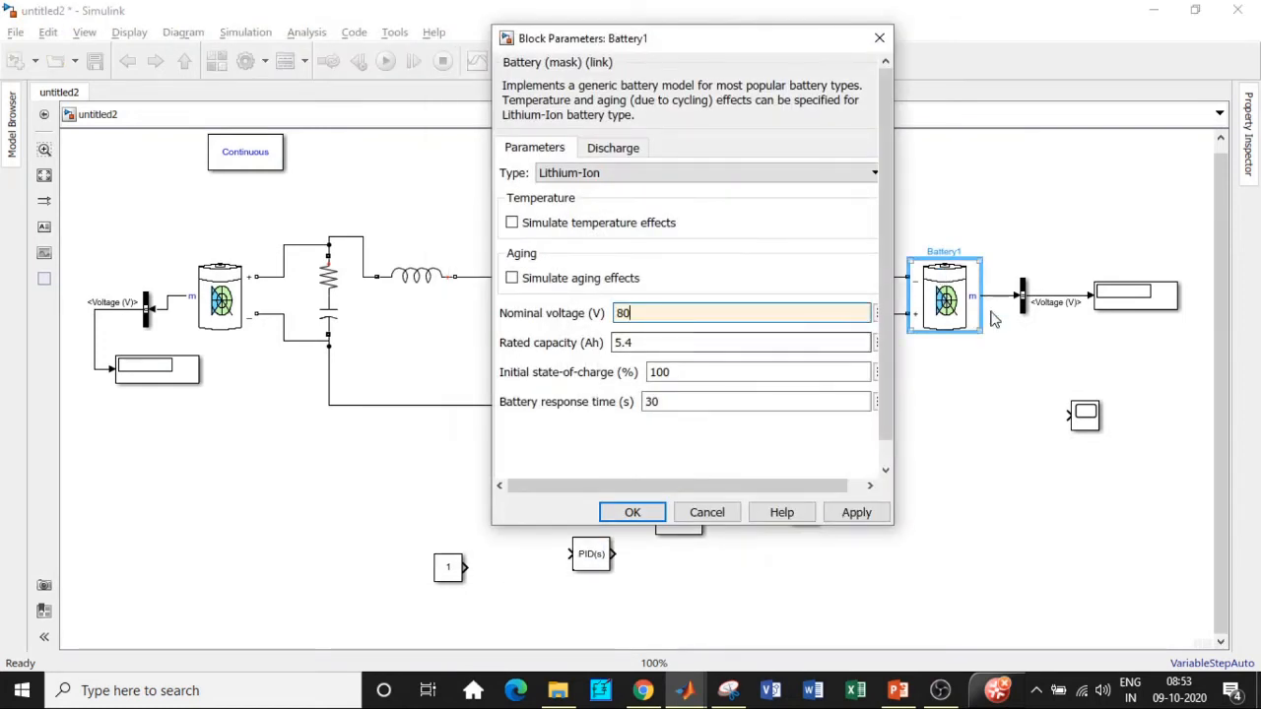
pyautogui.doubleClick(641, 343)
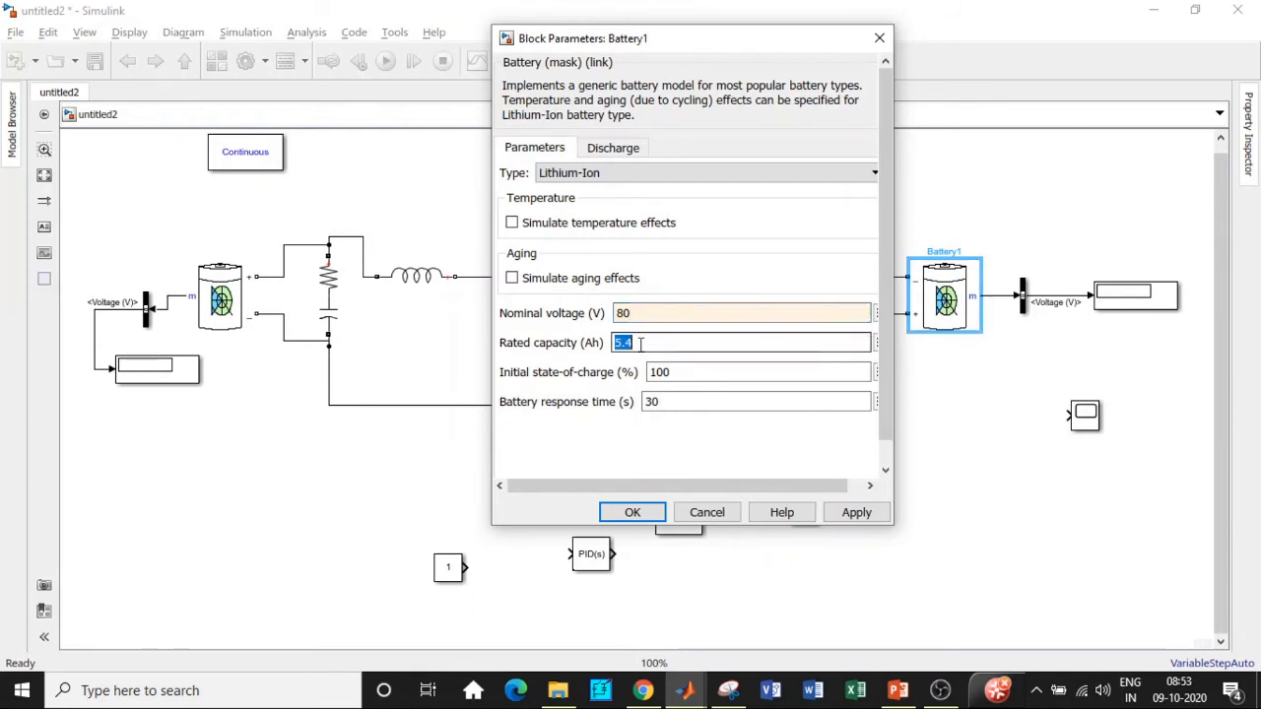
pyautogui.write('7')
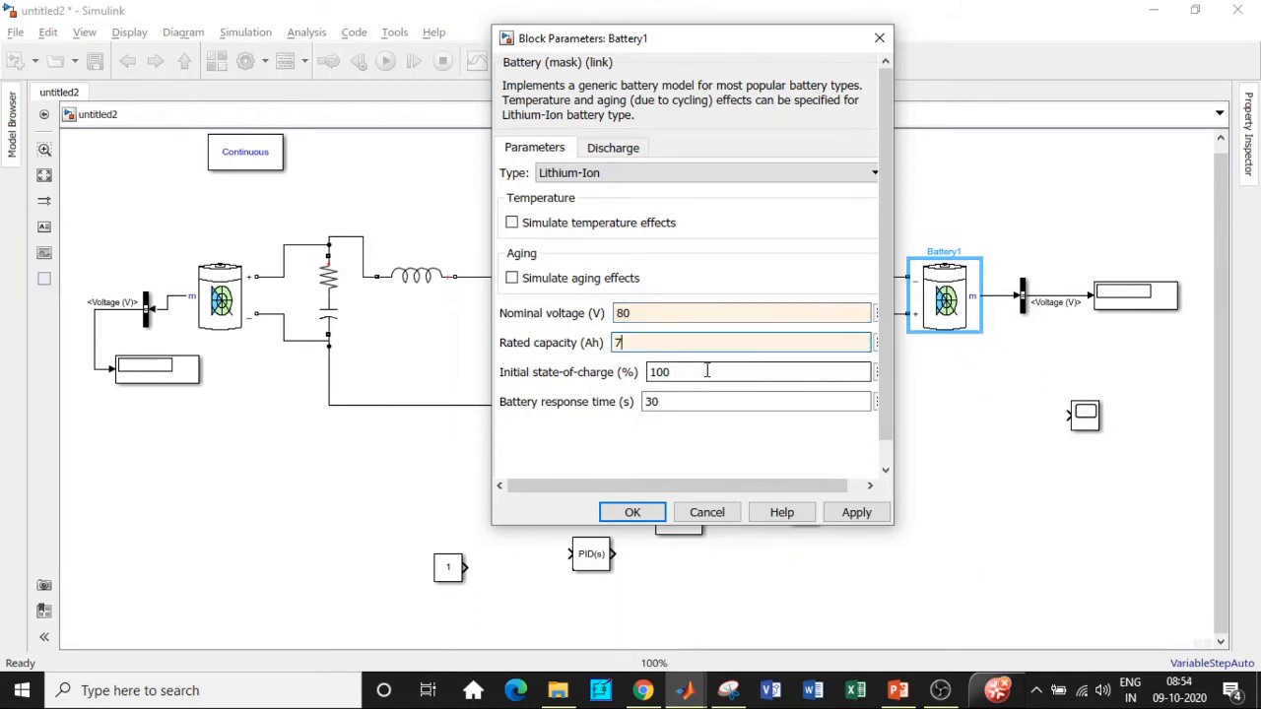
pyautogui.click(631, 517)
# Set the left battery's nominal voltage to 10 V and its rated capacity to 7 Ah.
pyautogui.doubleClick(220, 298)
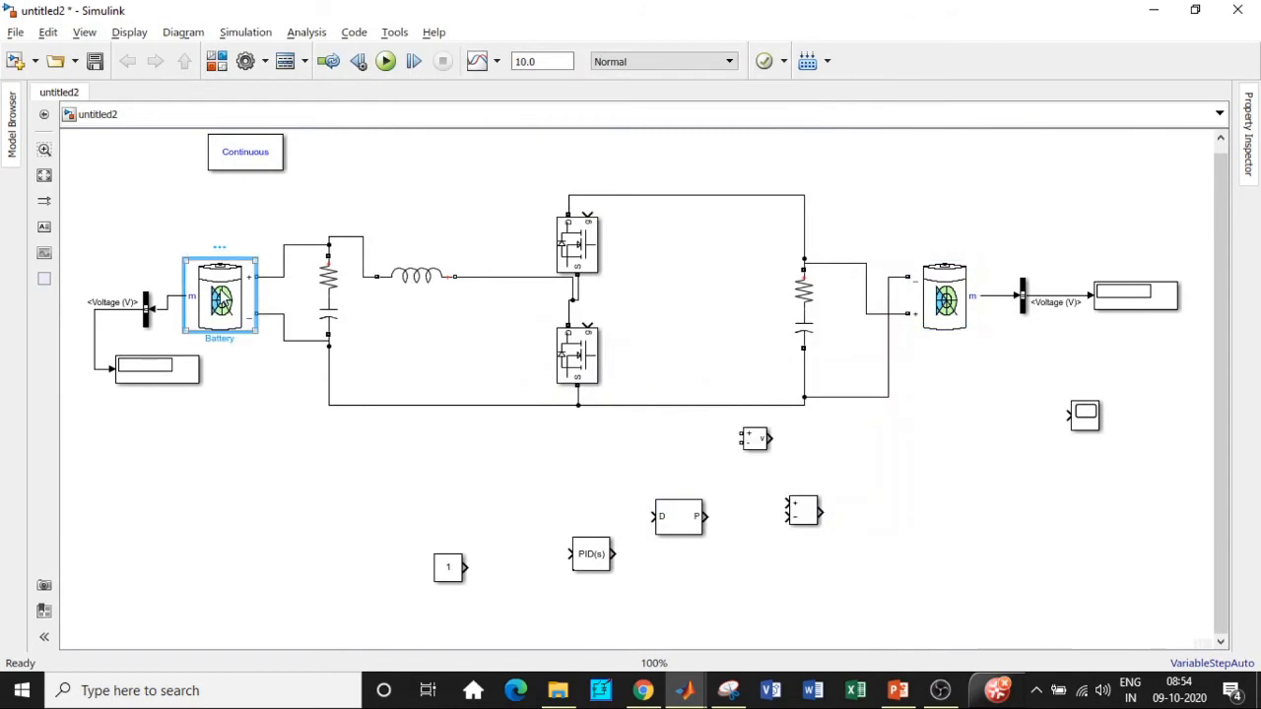
pyautogui.doubleClick(446, 308)
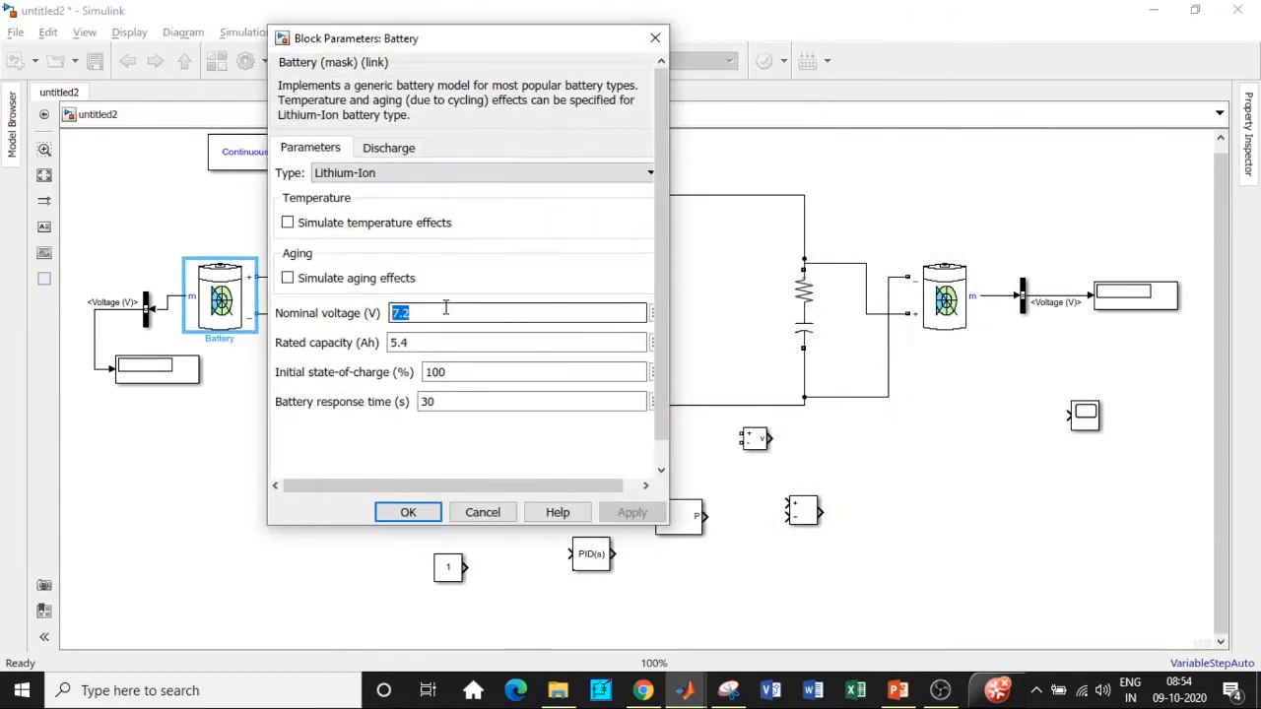
pyautogui.write('10')
pyautogui.click(434, 345)
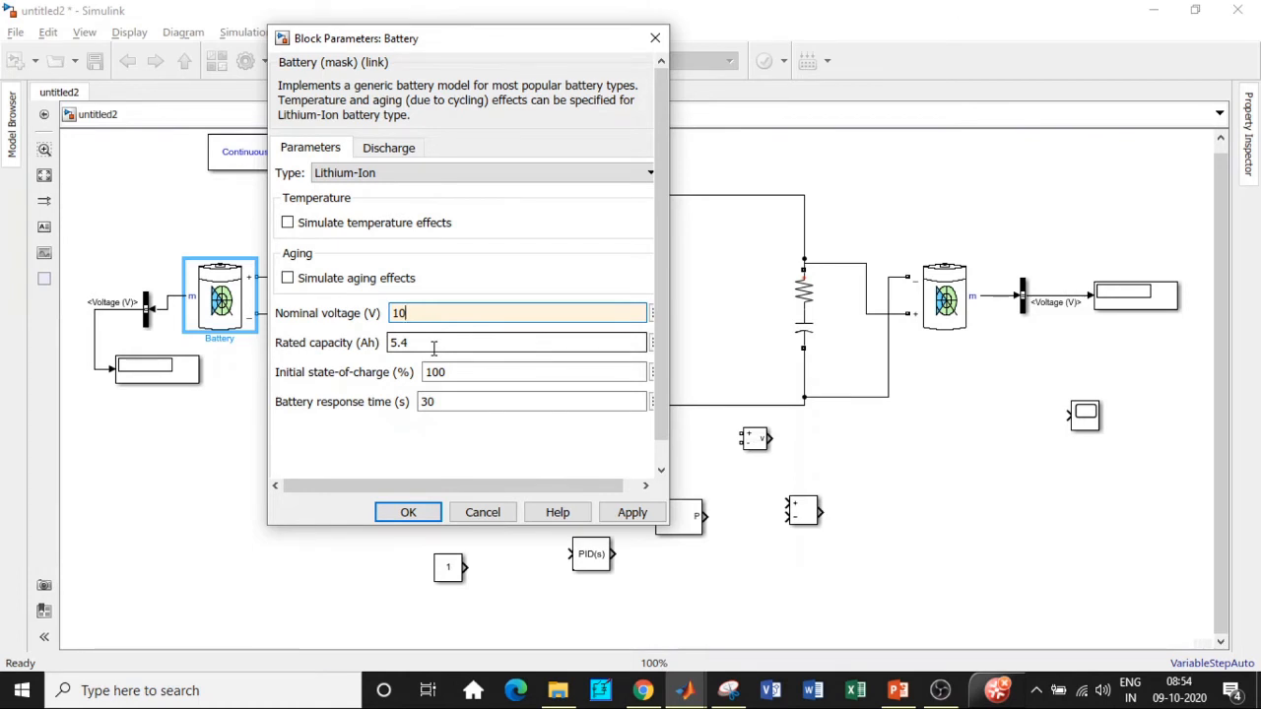
pyautogui.doubleClick(434, 347)
pyautogui.write('7')
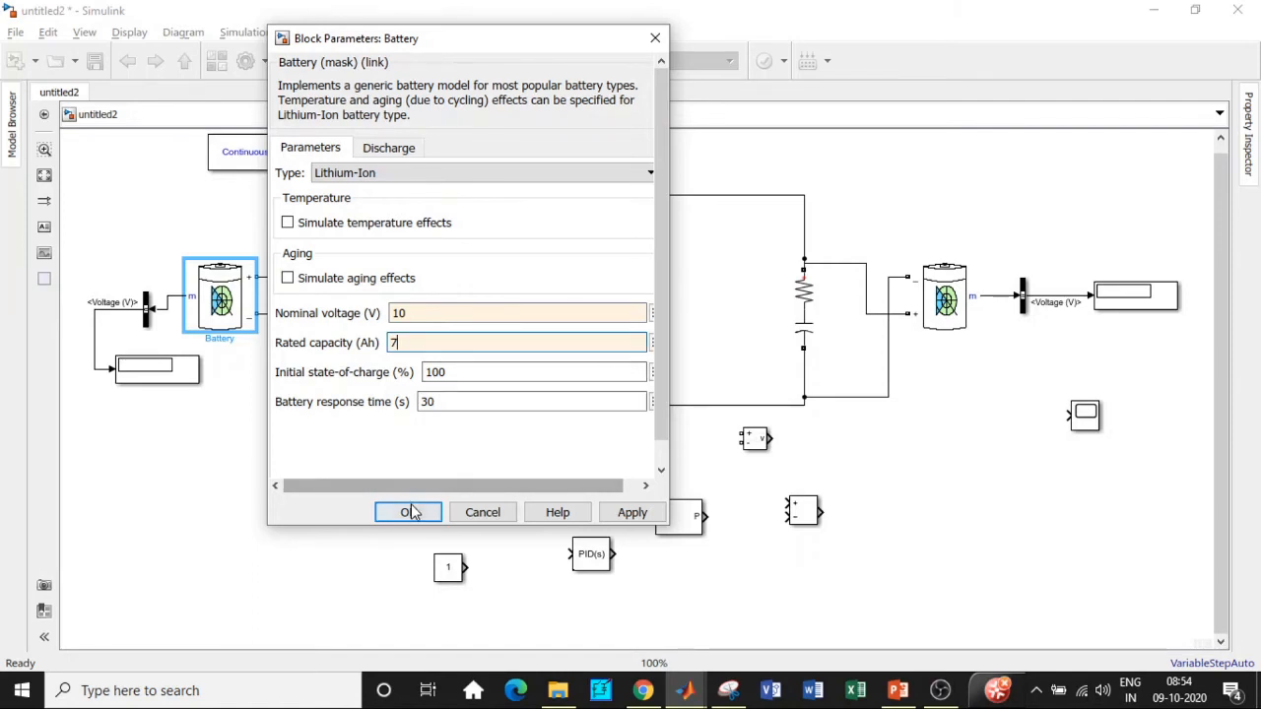
pyautogui.press('Return')
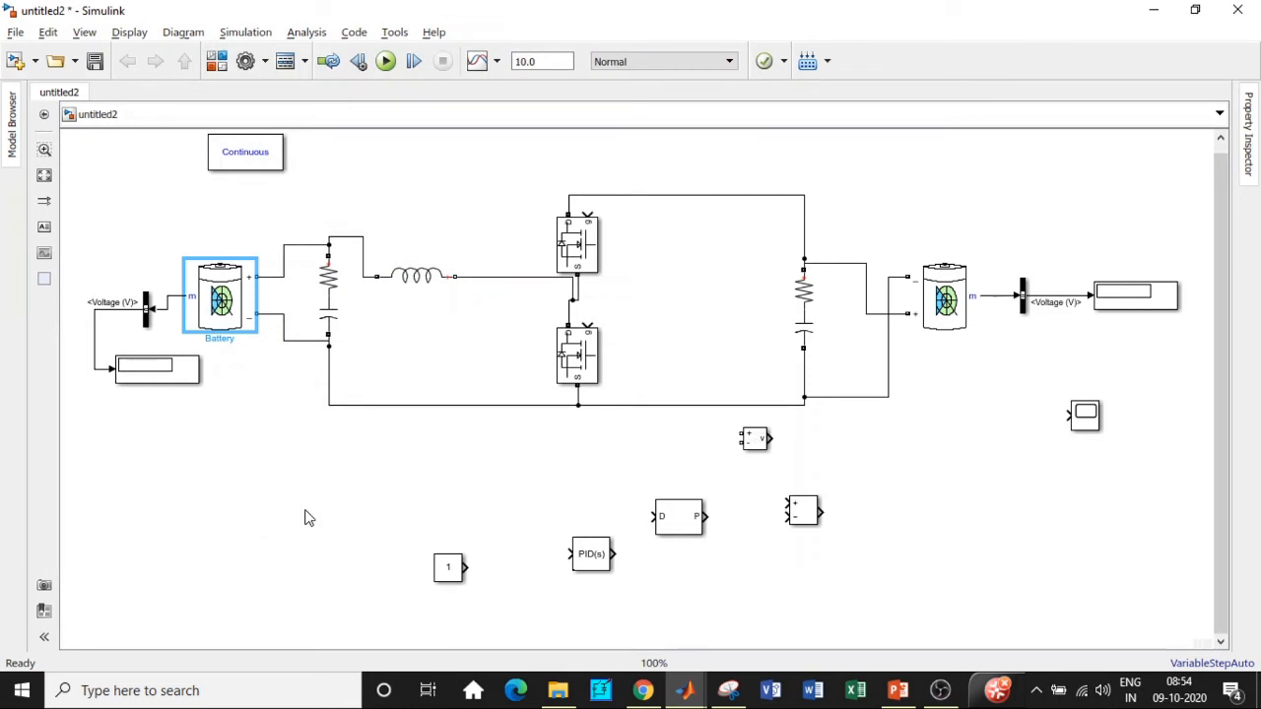
pyautogui.click(215, 300)
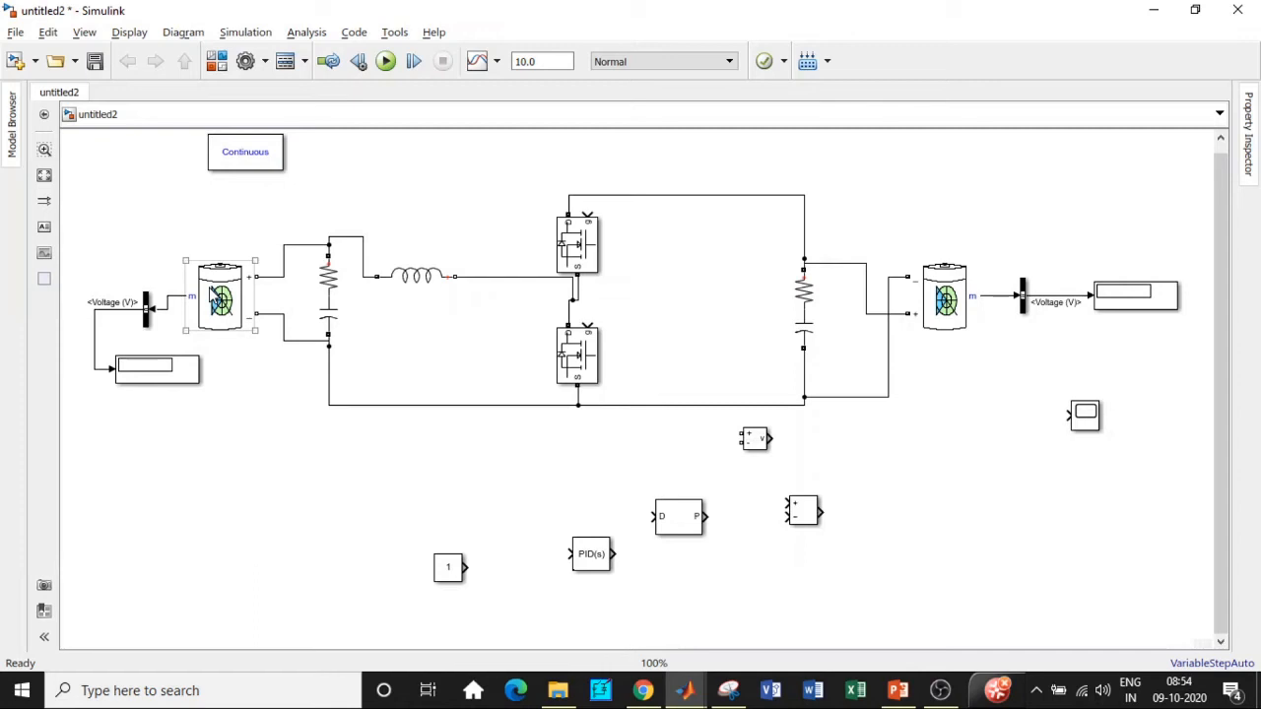
pyautogui.click(971, 317)
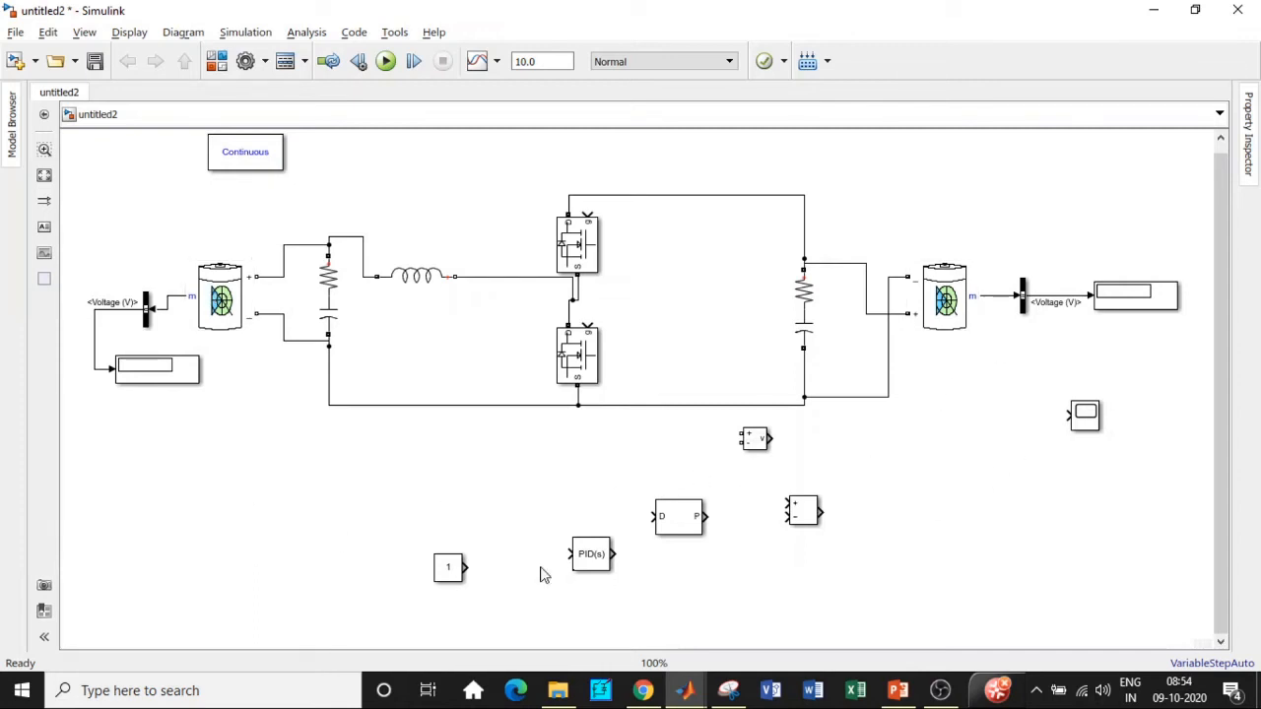
# Arrange the Constant, Subtract and PID Controller blocks in a row below the circuit and connect the Constant to the Subtract plus input.
pyautogui.moveTo(458, 569); pyautogui.dragTo(349, 496)
pyautogui.moveTo(591, 555); pyautogui.dragTo(448, 555)
pyautogui.moveTo(352, 502); pyautogui.dragTo(316, 563)
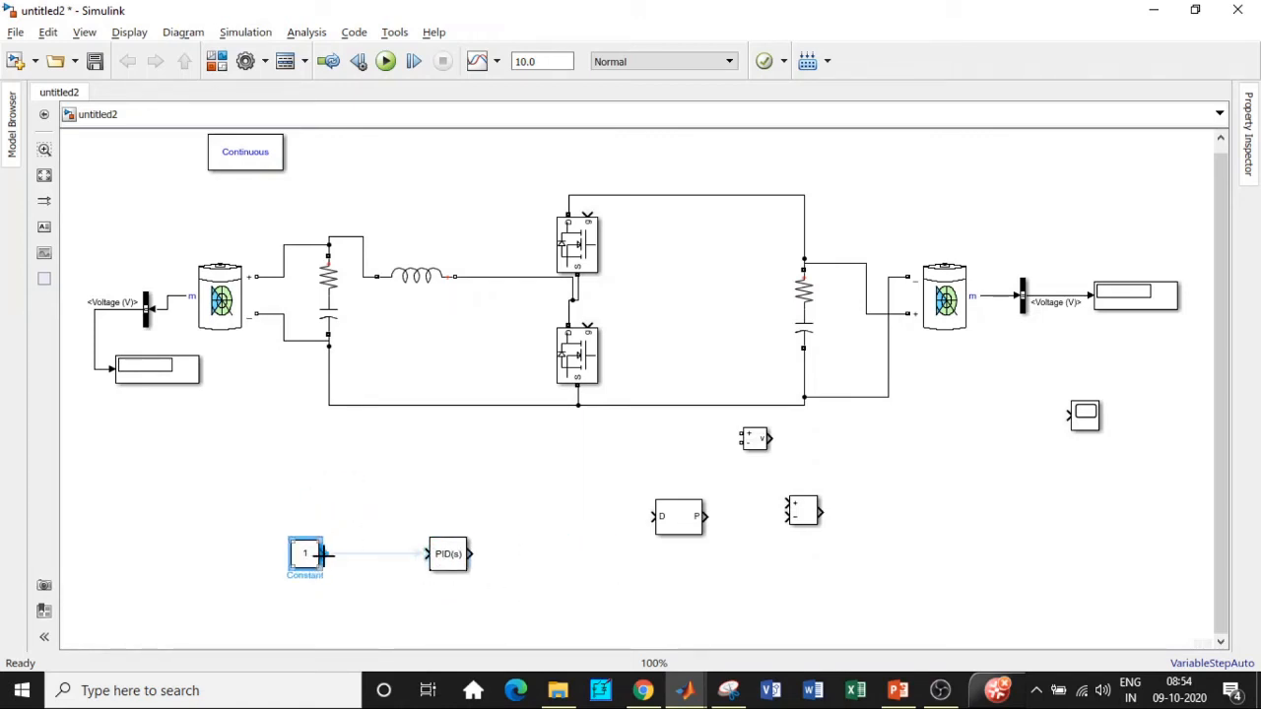
pyautogui.moveTo(755, 439); pyautogui.dragTo(441, 496)
pyautogui.hotkey('ctrl', 'z')
pyautogui.moveTo(803, 522)
pyautogui.mouseDown()
pyautogui.moveTo(436, 586)
pyautogui.moveTo(341, 582)
pyautogui.moveTo(282, 540)
pyautogui.moveTo(354, 582)
pyautogui.mouseUp()
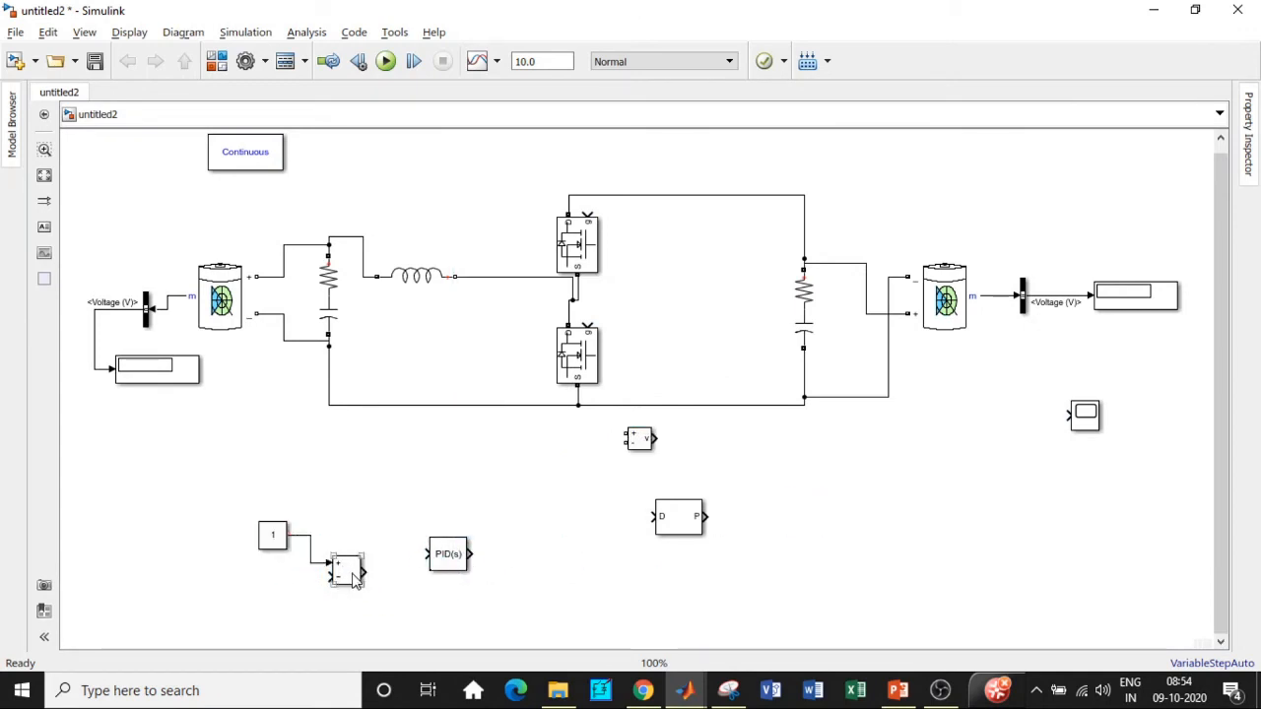
# Set the Constant block's value to 85.
pyautogui.doubleClick(272, 535)
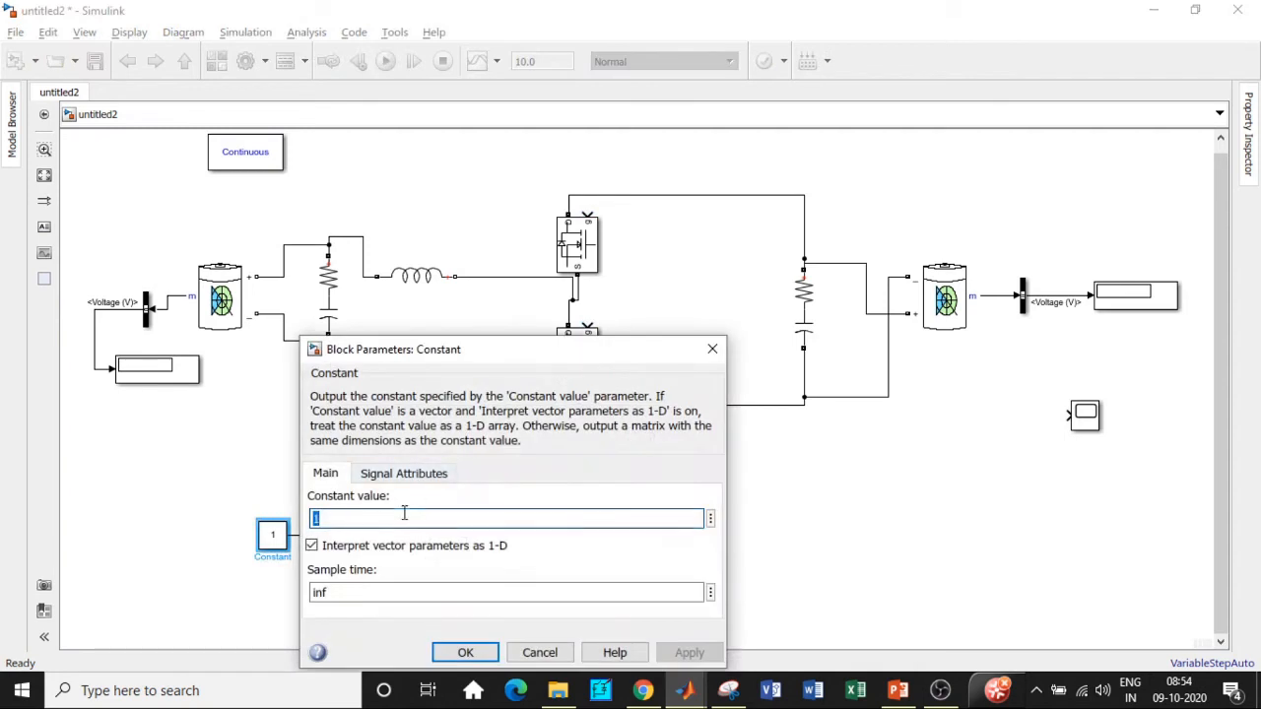
pyautogui.write('8')
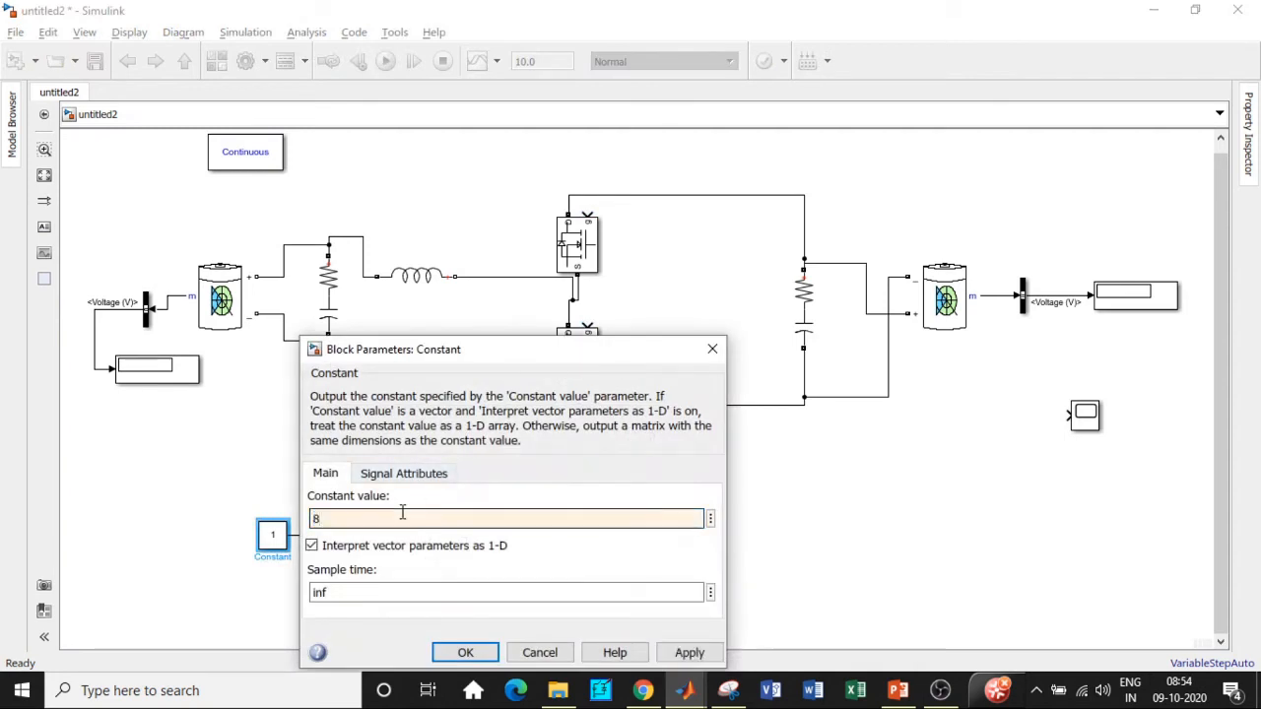
pyautogui.write('5')
pyautogui.click(465, 652)
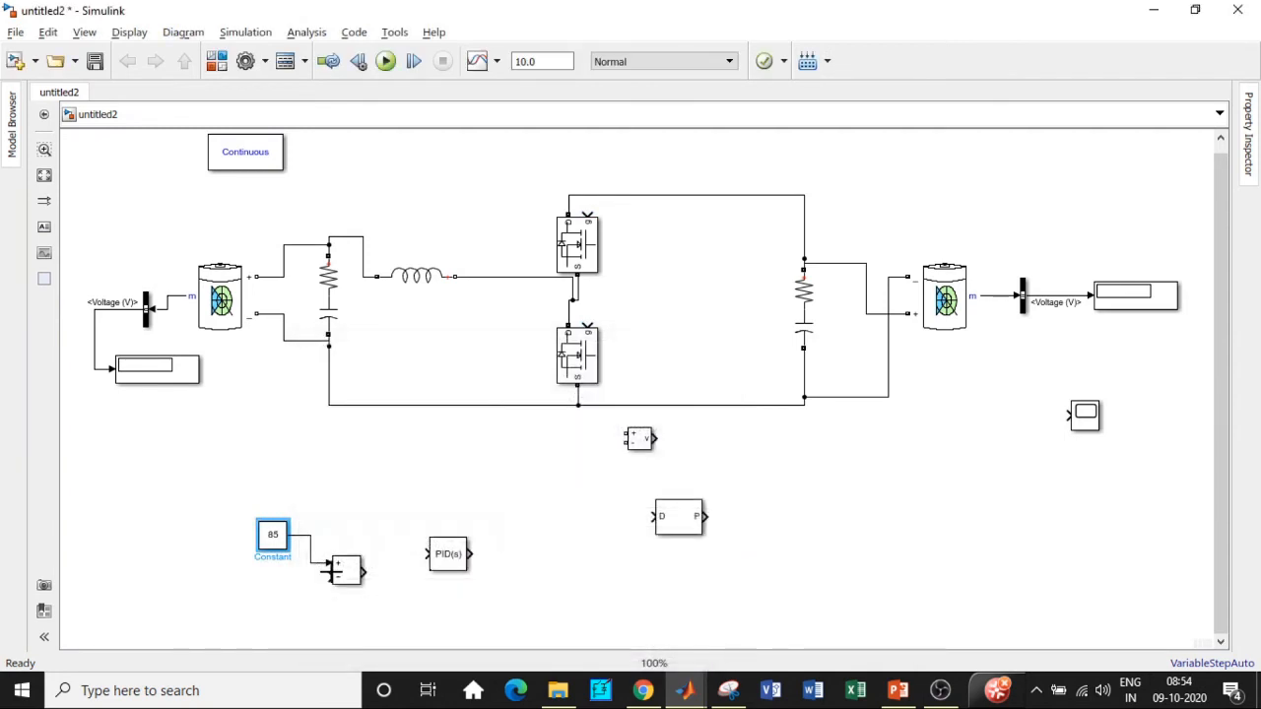
# Draw a feedback line from the Subtract block's minus input and delete the loose line at the Scope input.
pyautogui.moveTo(332, 570); pyautogui.dragTo(946, 394)
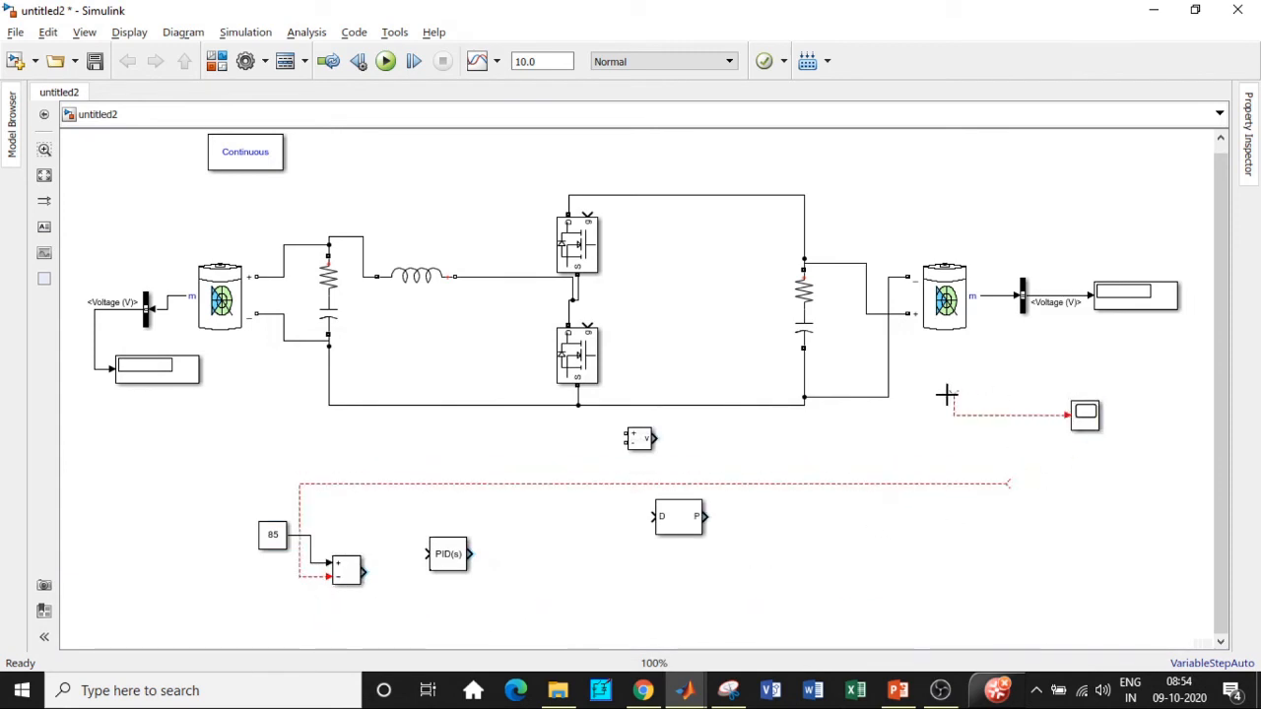
pyautogui.click(1025, 416)
pyautogui.press('Delete')
# Wire the Voltage Measurement block across the right RC branch and connect its output to the Scope.
pyautogui.click(648, 443)
pyautogui.moveTo(647, 443)
pyautogui.mouseDown()
pyautogui.moveTo(860, 443)
pyautogui.moveTo(834, 370)
pyautogui.moveTo(825, 262)
pyautogui.mouseUp()
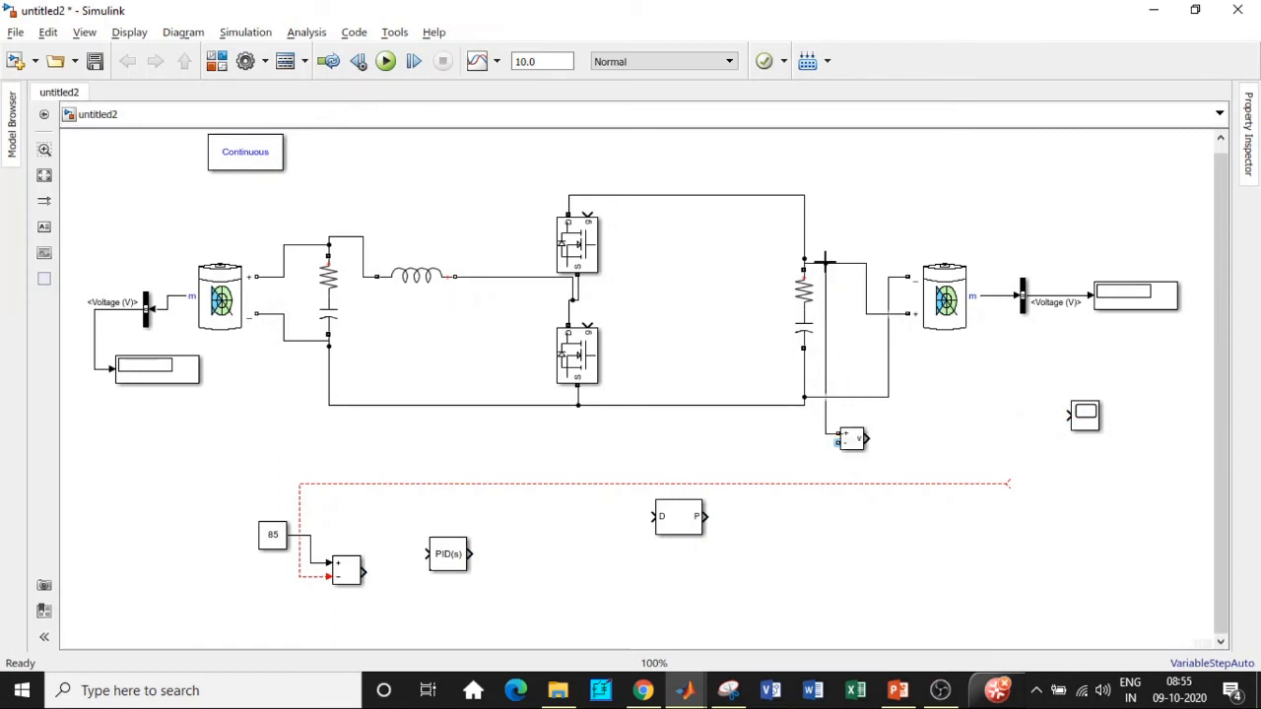
pyautogui.moveTo(842, 444)
pyautogui.mouseDown()
pyautogui.moveTo(830, 444)
pyautogui.moveTo(820, 398)
pyautogui.mouseUp()
pyautogui.moveTo(867, 434); pyautogui.dragTo(1074, 415)
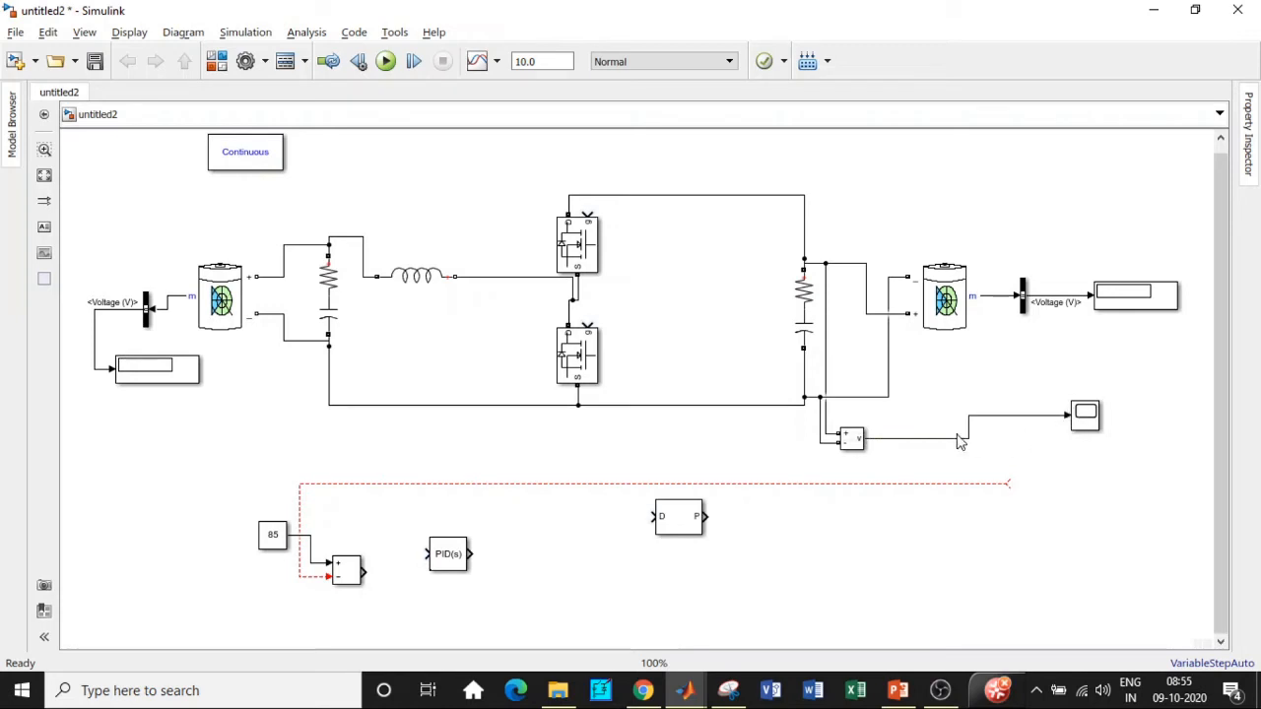
# Feed the measured voltage to the Subtract minus input, align that block with the Constant and connect its output to the PID Controller.
pyautogui.moveTo(926, 440); pyautogui.dragTo(328, 576)
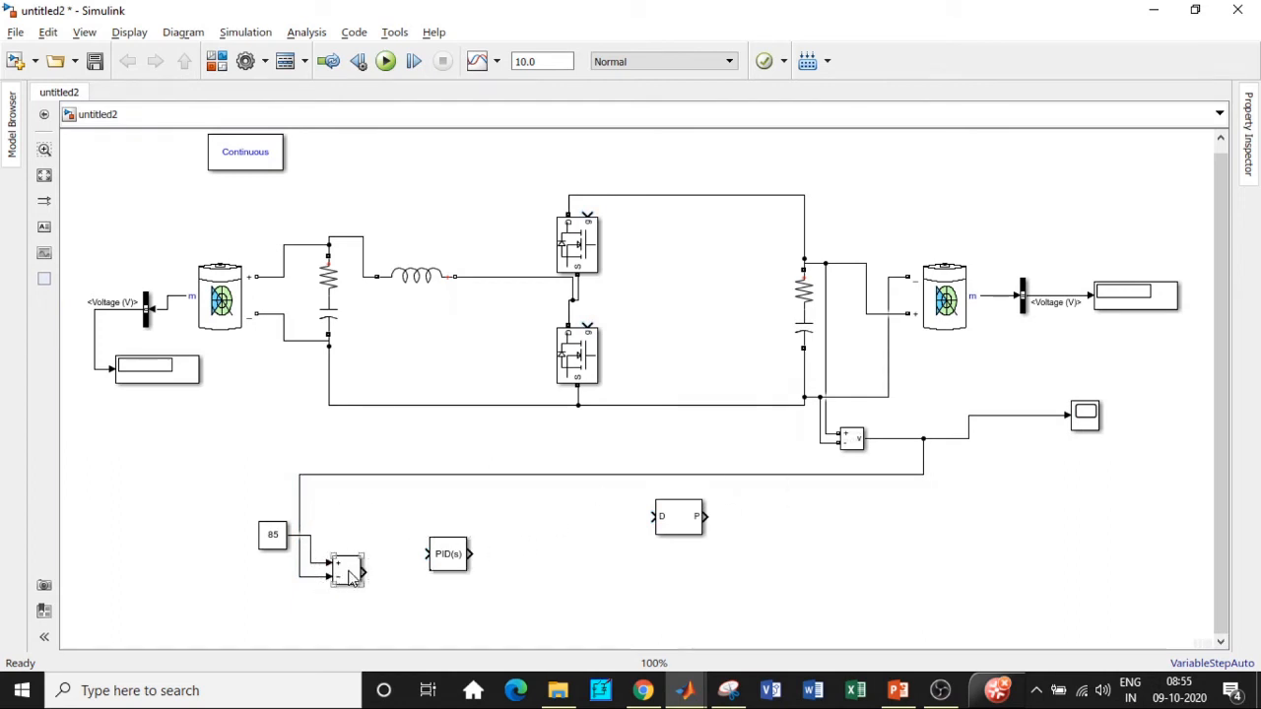
pyautogui.moveTo(350, 576); pyautogui.dragTo(350, 549)
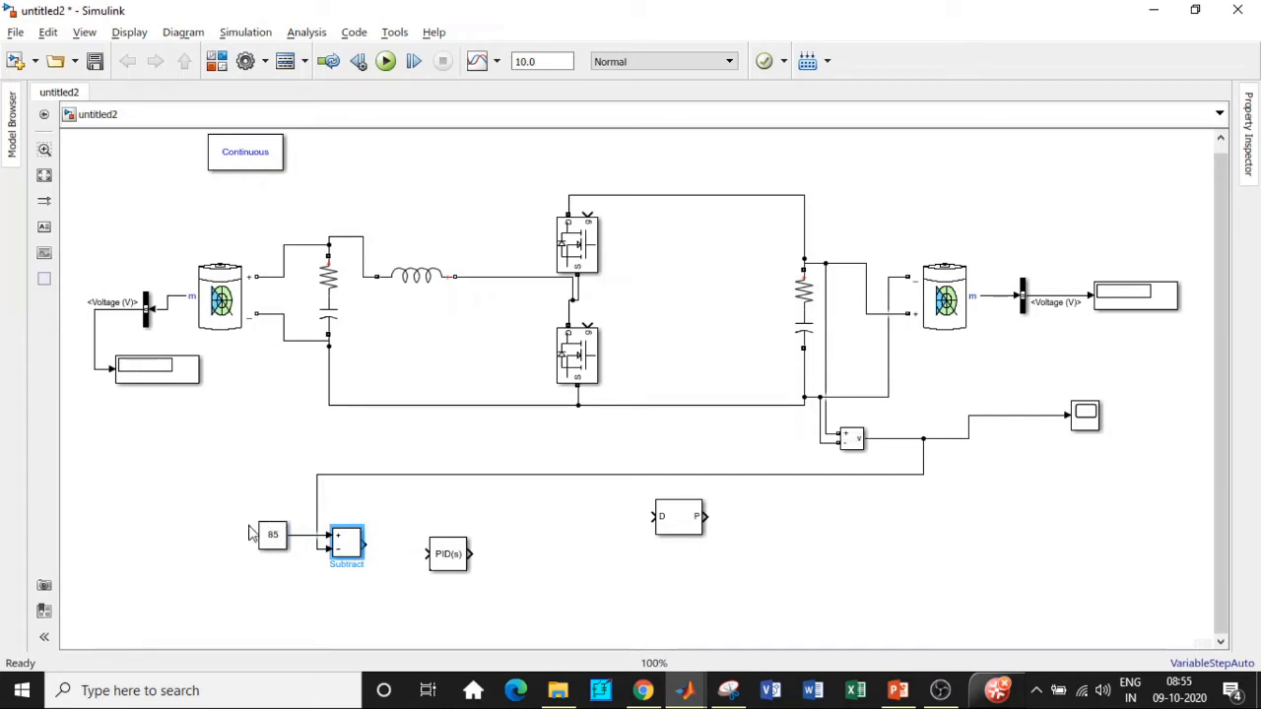
pyautogui.moveTo(369, 544); pyautogui.dragTo(453, 562)
# Set the PID Controller's proportional gain to 0 and integral gain to 7.
pyautogui.doubleClick(451, 558)
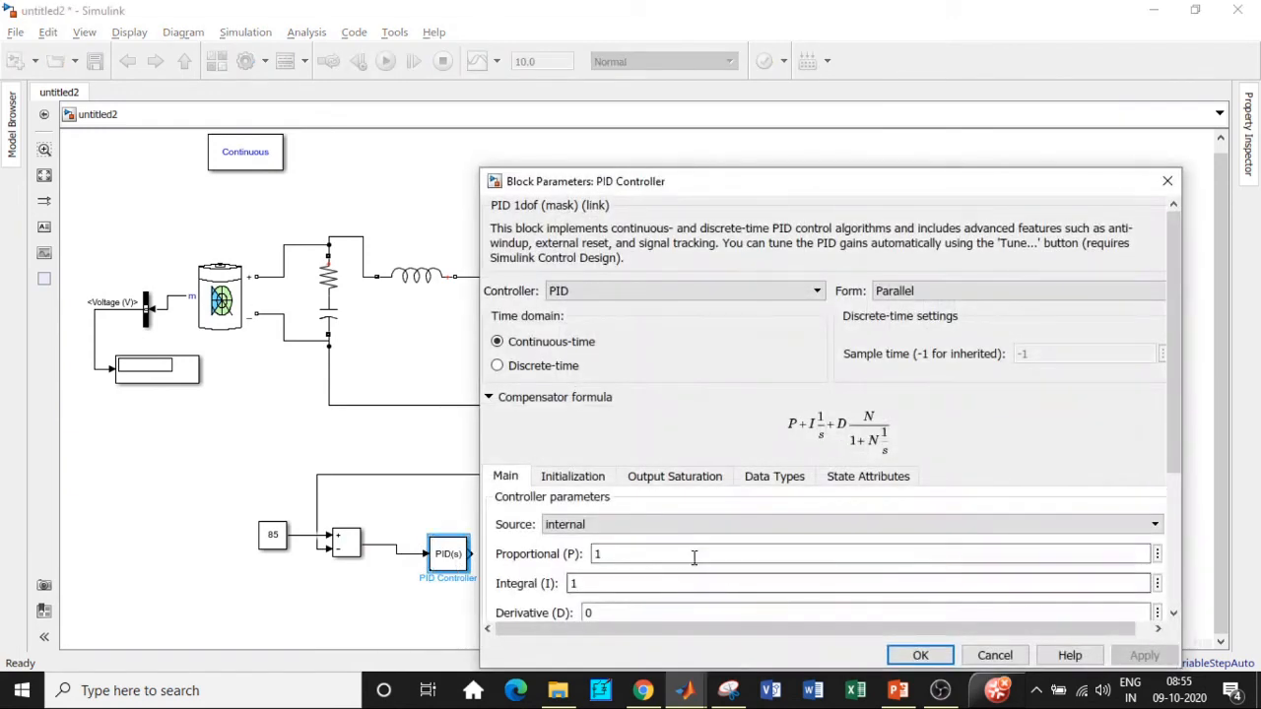
pyautogui.doubleClick(667, 551)
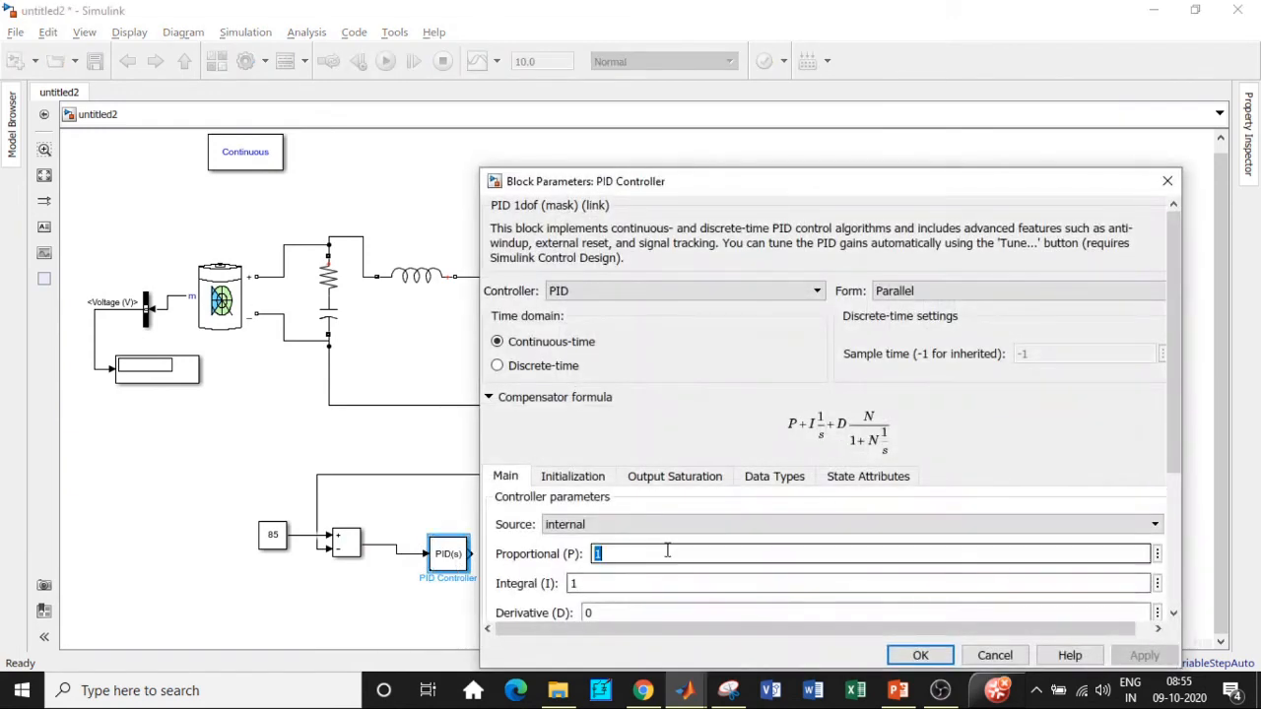
pyautogui.write('0')
pyautogui.moveTo(885, 194); pyautogui.dragTo(788, 66)
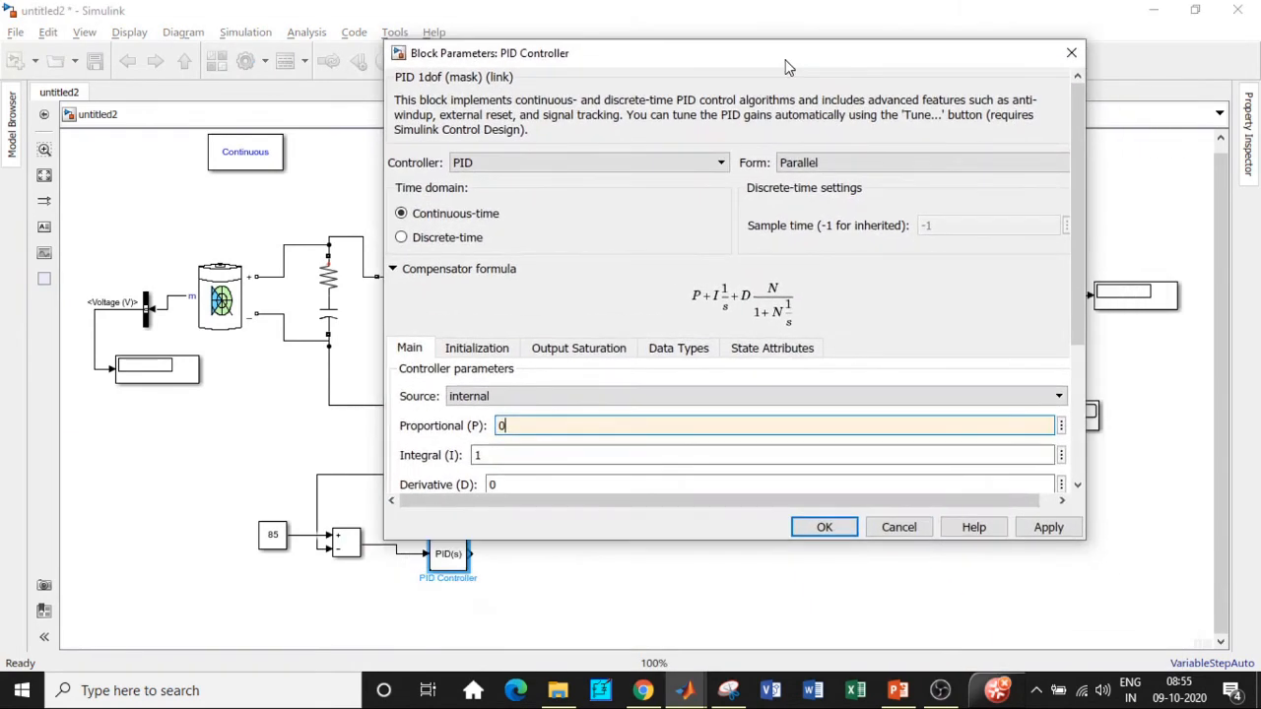
pyautogui.doubleClick(502, 455)
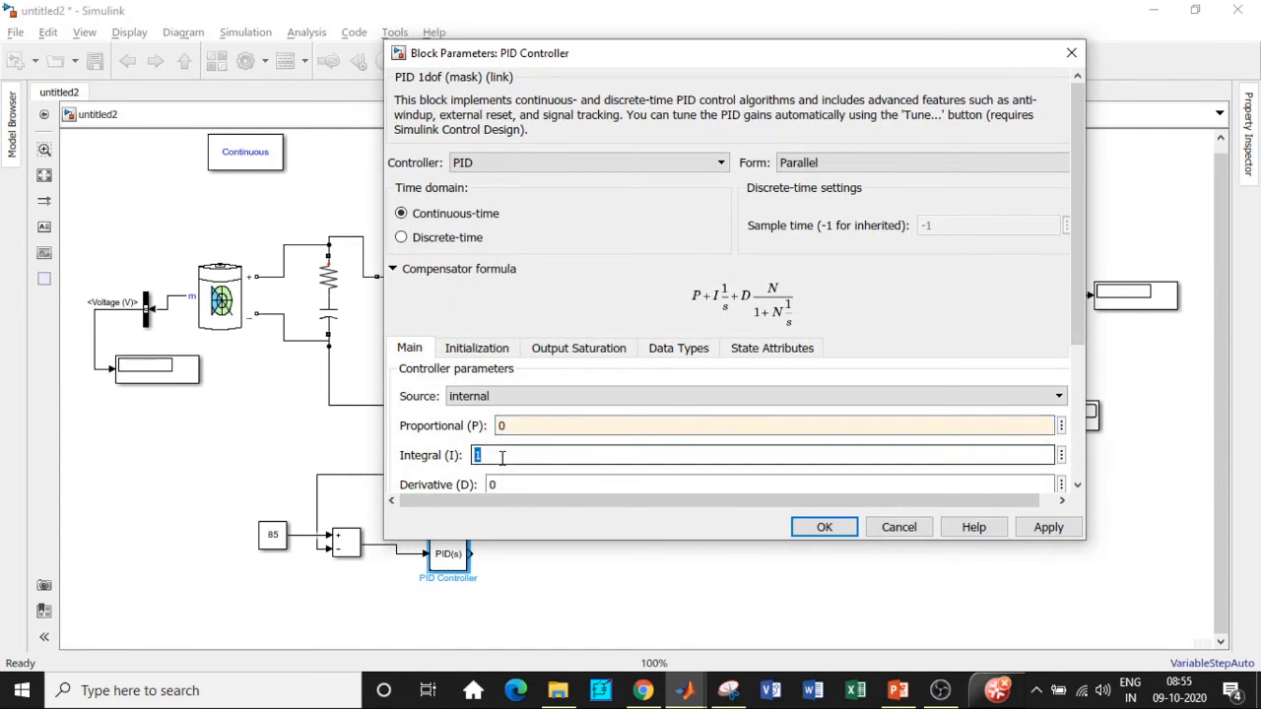
pyautogui.write('7')
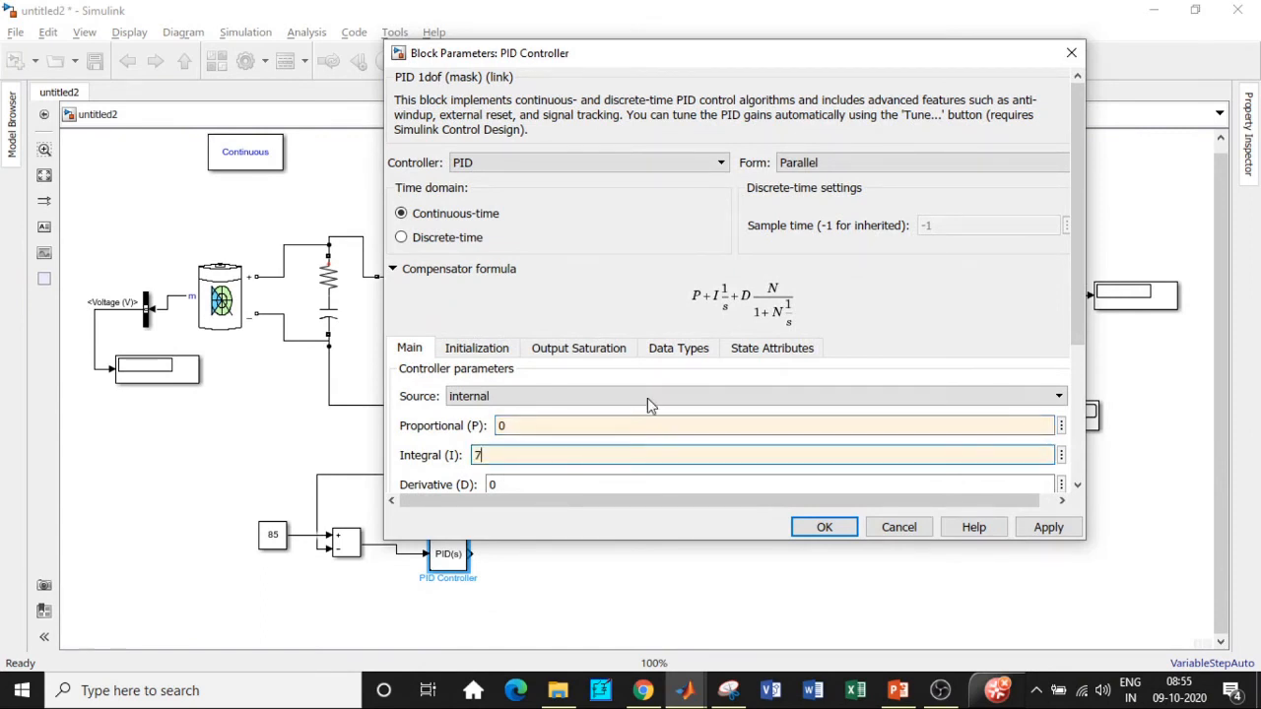
pyautogui.click(828, 533)
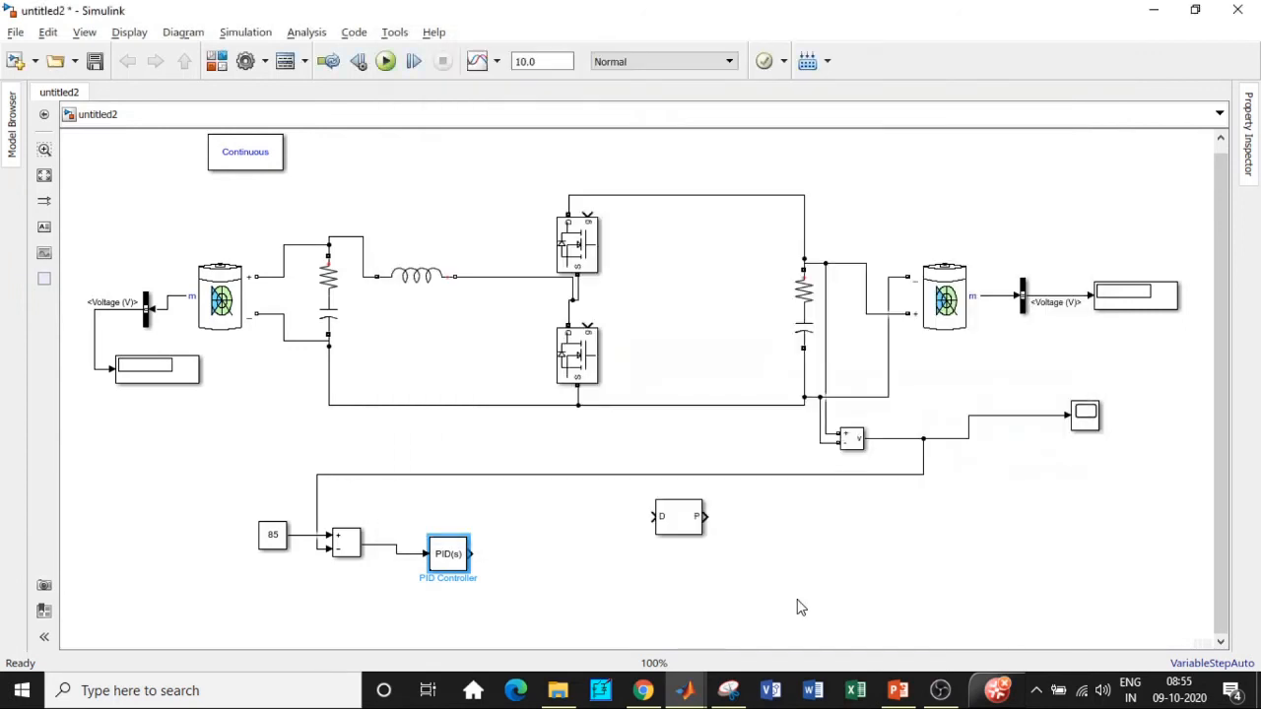
# Connect the PWM Generator's input in line with the PID Controller's output and wire its output to the lower MOSFET's gate.
pyautogui.moveTo(686, 525); pyautogui.dragTo(654, 563)
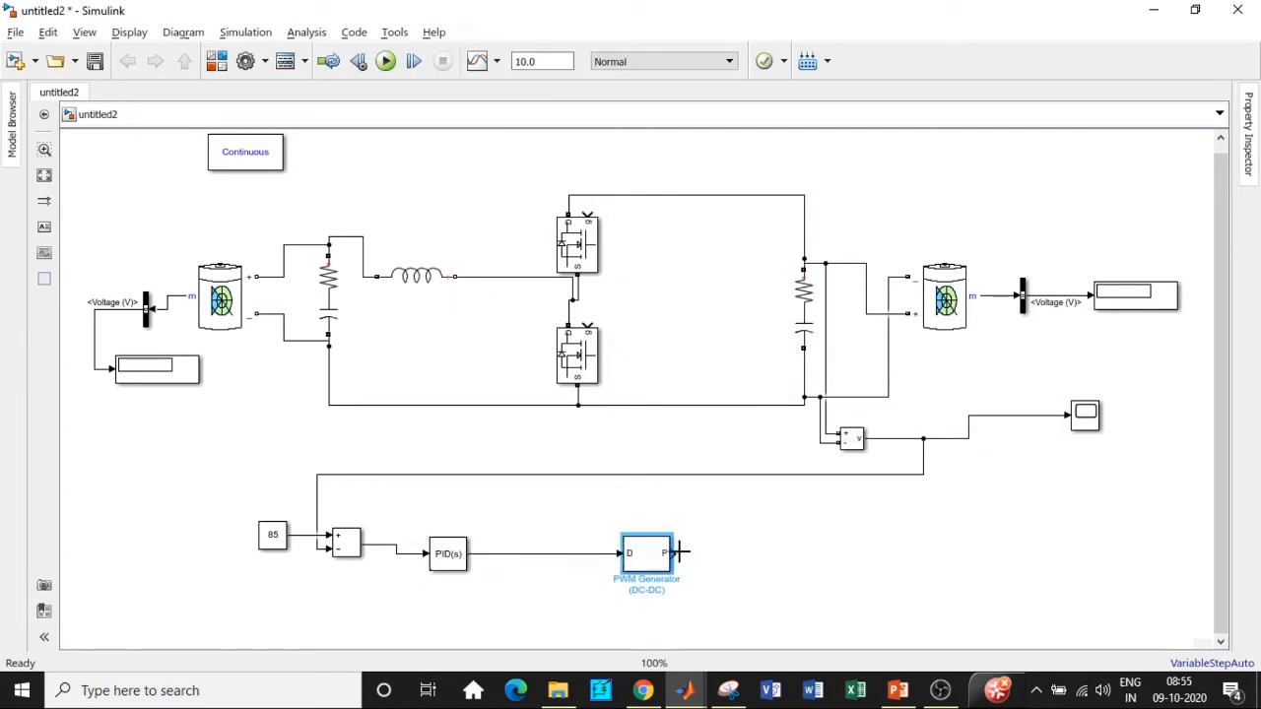
pyautogui.moveTo(678, 554)
pyautogui.mouseDown()
pyautogui.moveTo(591, 312)
pyautogui.moveTo(587, 323)
pyautogui.mouseUp()
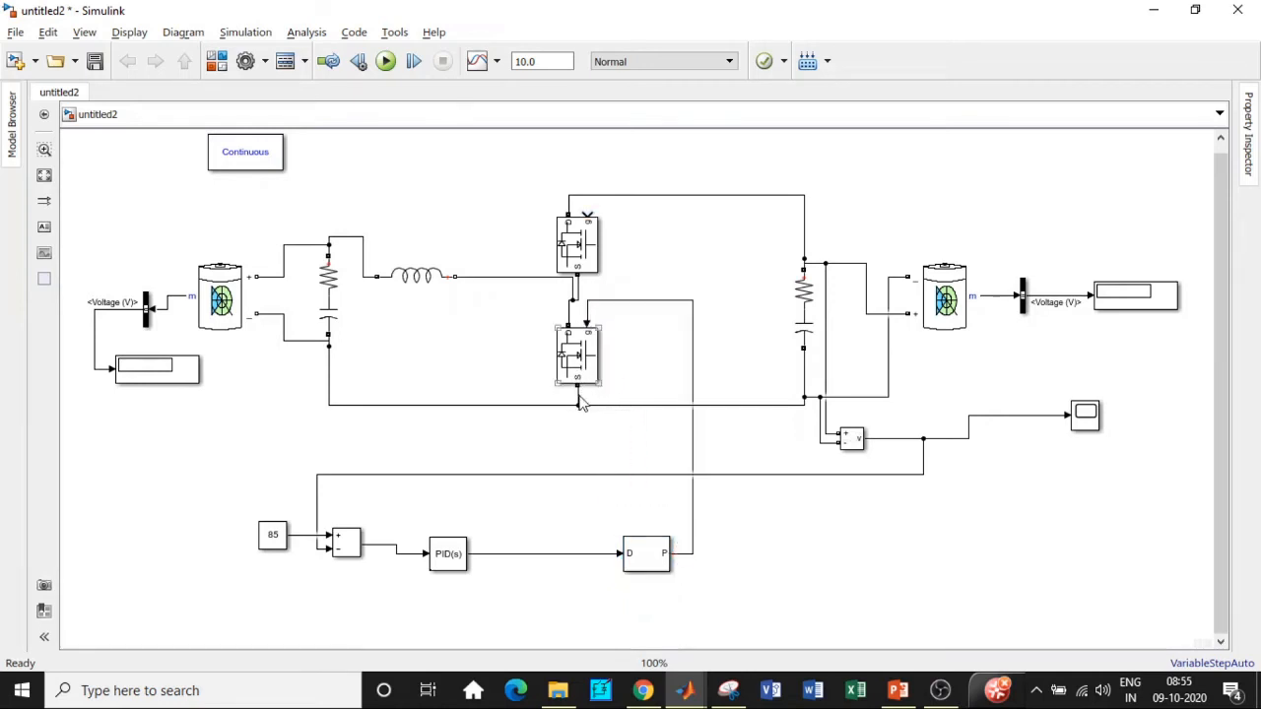
# Duplicate the Constant, Subtract, PID Controller and PWM Generator chain and place the copy below the original.
pyautogui.moveTo(703, 609); pyautogui.dragTo(245, 509)
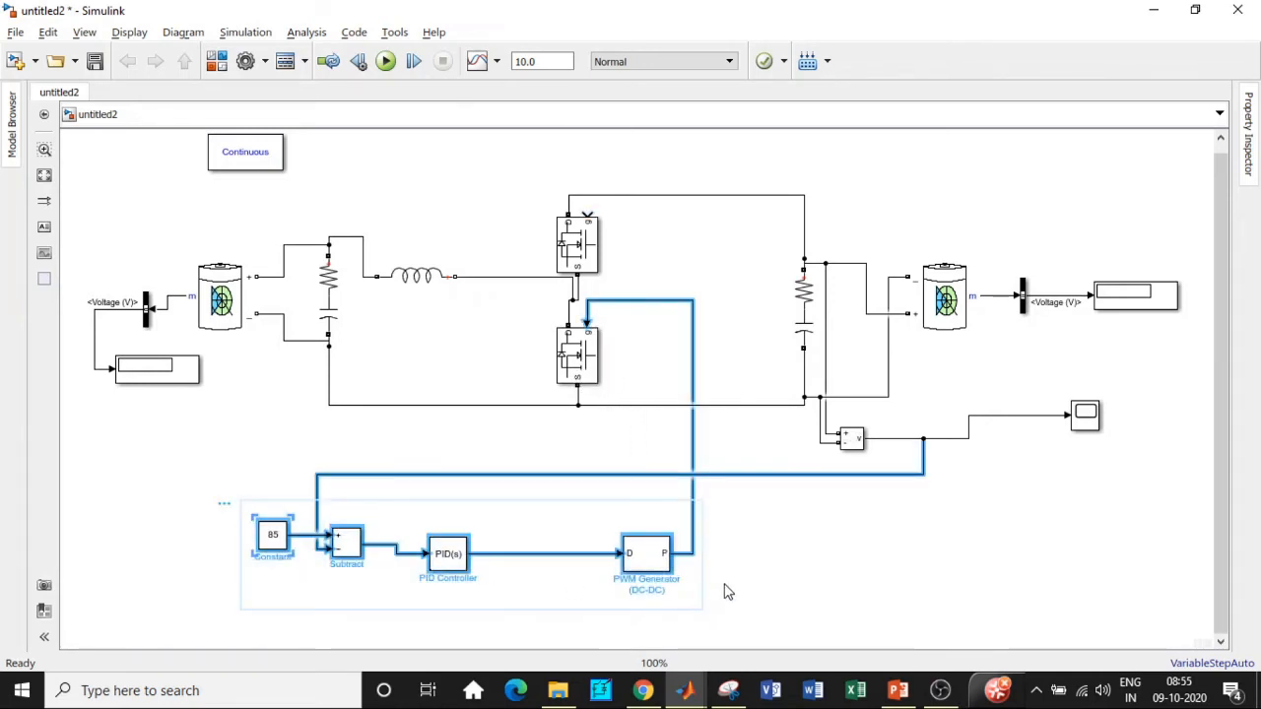
pyautogui.click(734, 607)
pyautogui.moveTo(704, 605); pyautogui.dragTo(227, 506)
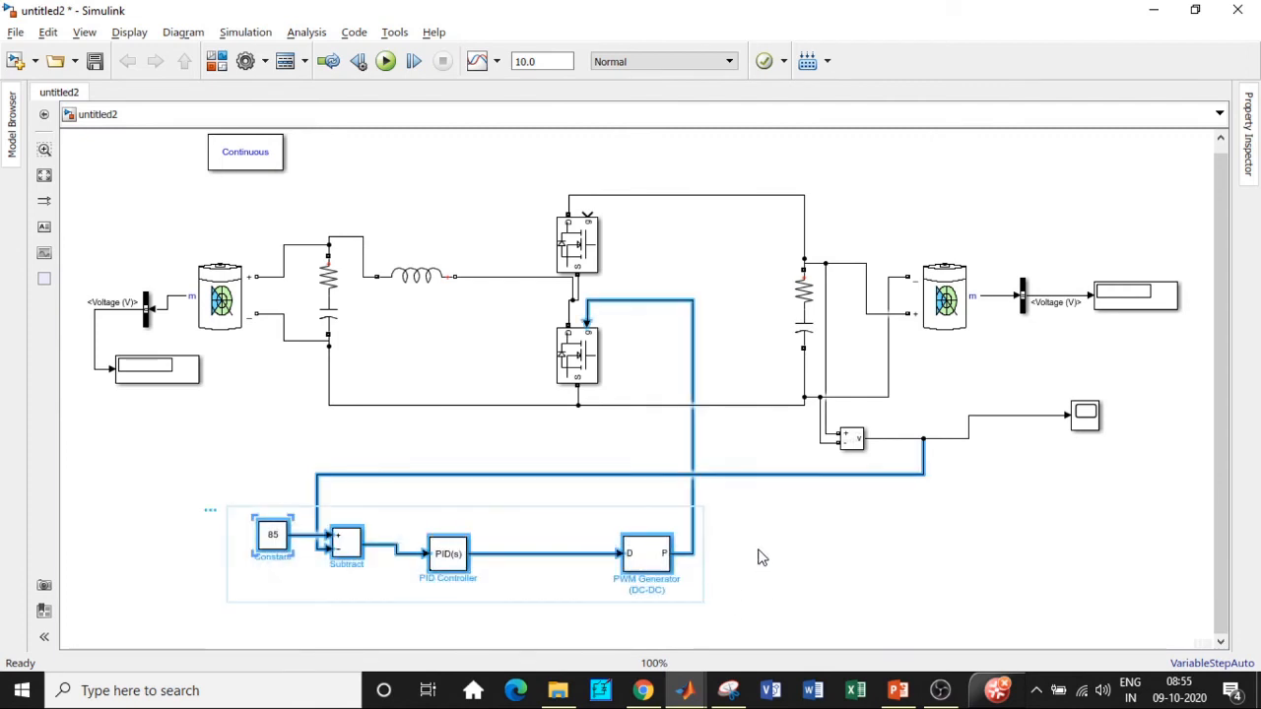
pyautogui.hotkey('ctrl', 'c')
pyautogui.hotkey('ctrl', 'v')
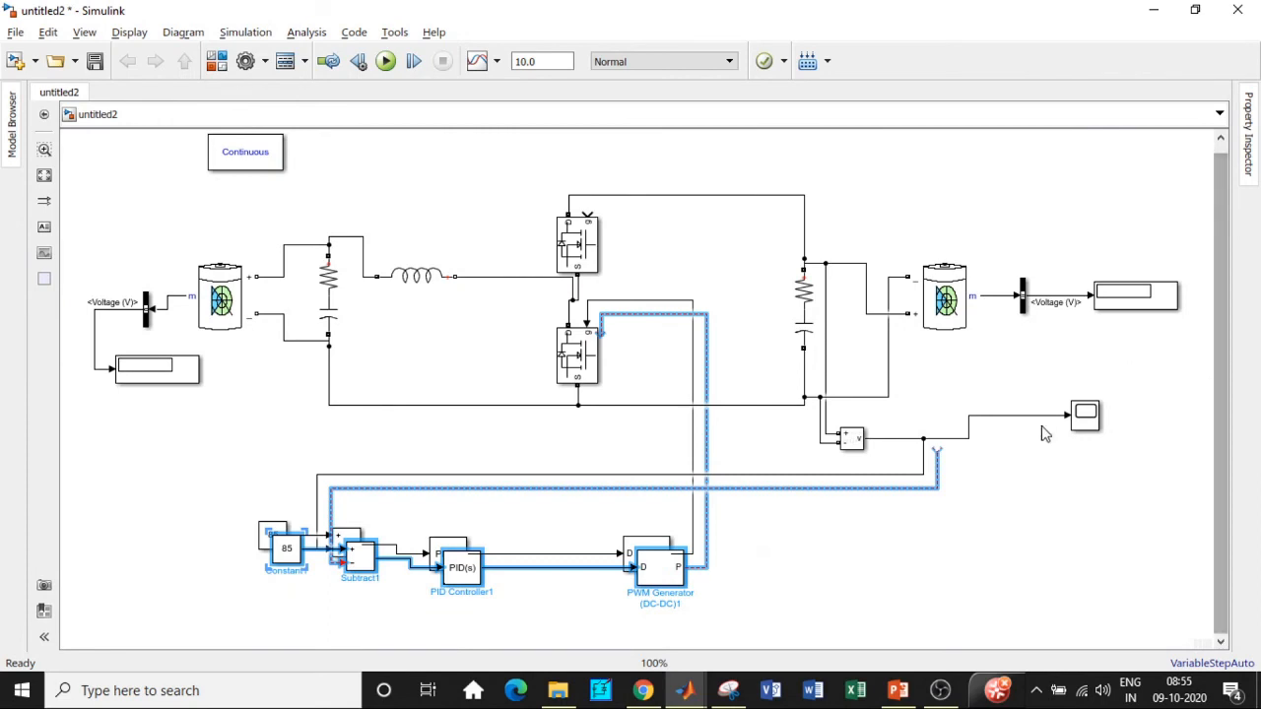
pyautogui.scroll(-5, 1027, 497)
pyautogui.moveTo(805, 551); pyautogui.dragTo(791, 599)
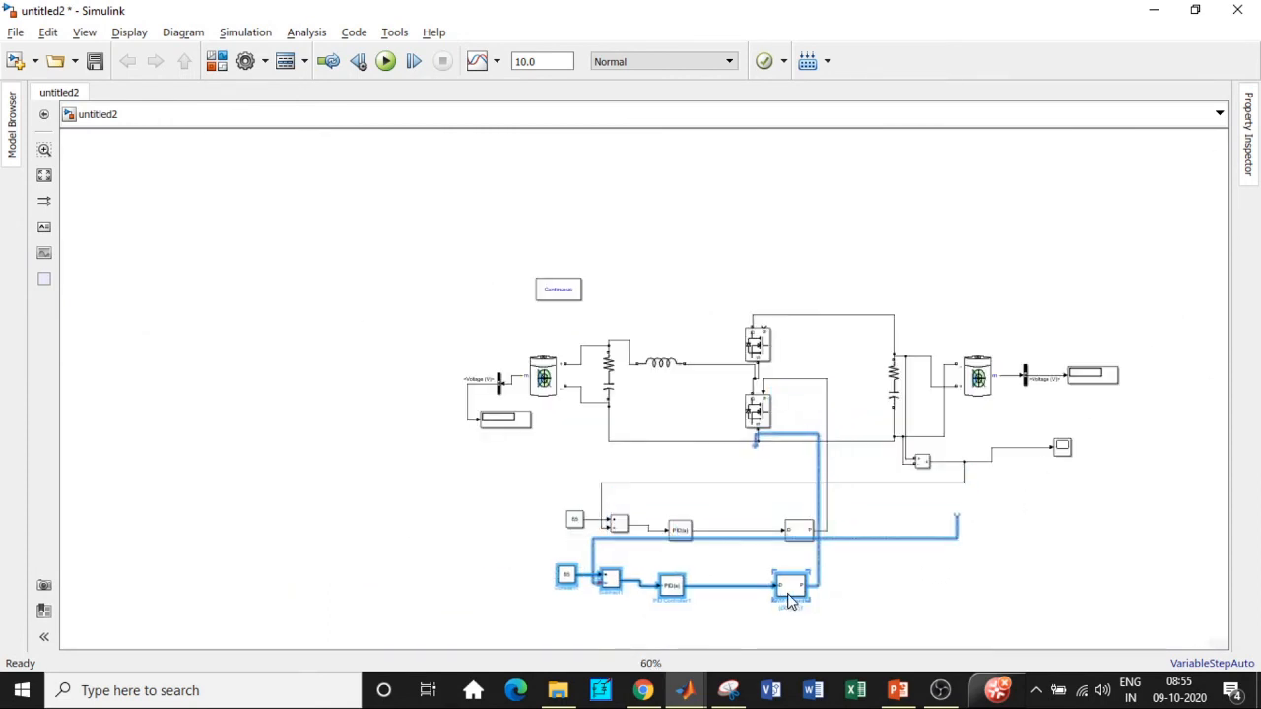
# Delete the copied chain's two unconnected lines and wire its PWM Generator output to the upper MOSFET's gate.
pyautogui.scroll(3, 1079, 575)
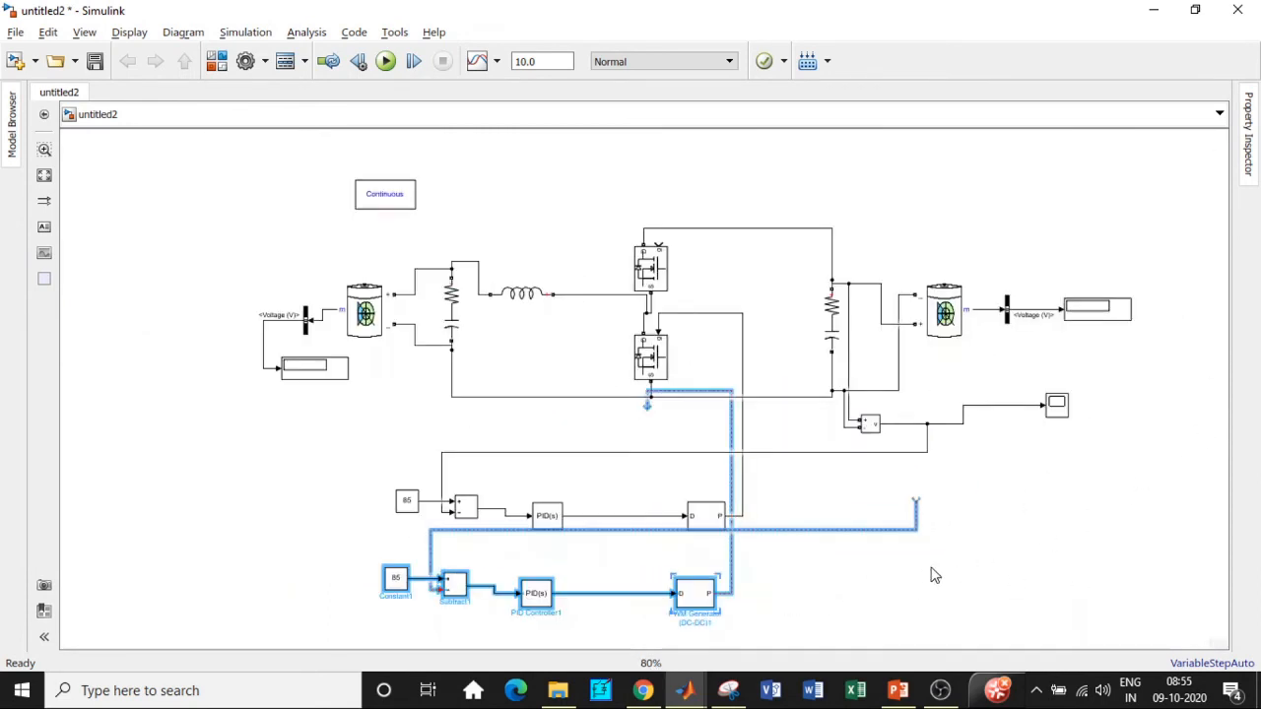
pyautogui.click(682, 418)
pyautogui.click(693, 393)
pyautogui.press('Delete')
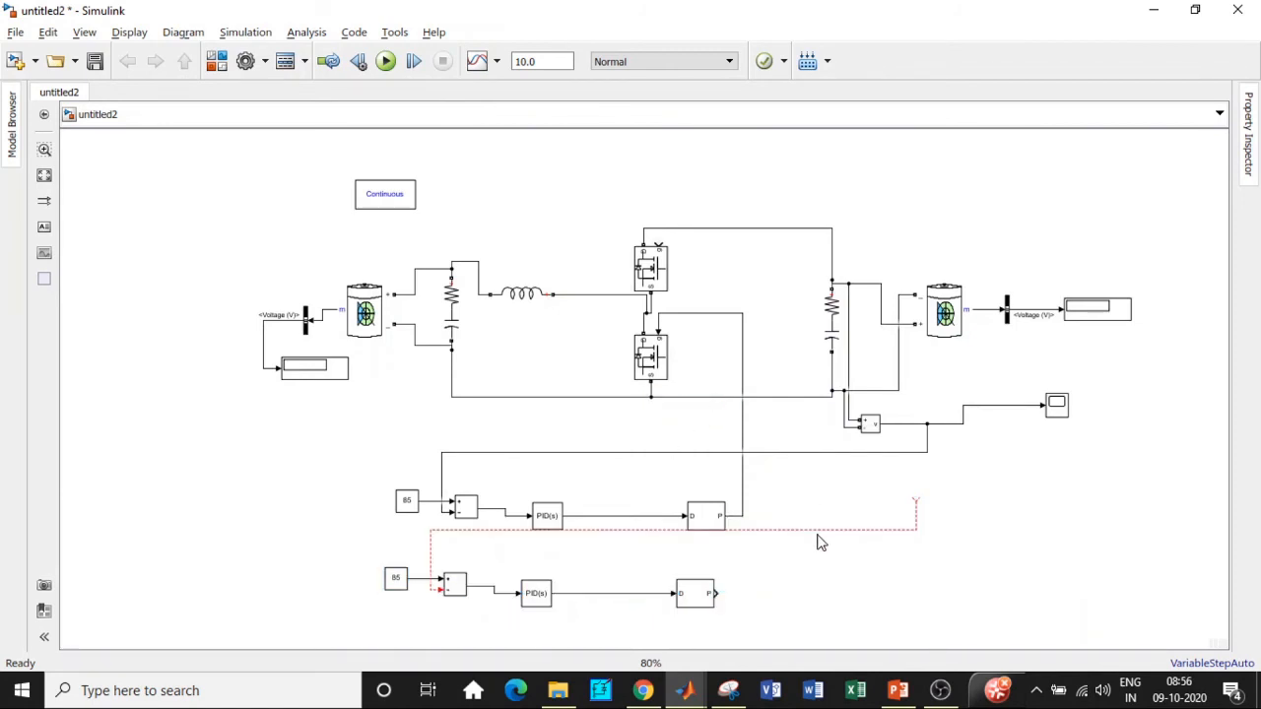
pyautogui.click(819, 532)
pyautogui.press('Delete')
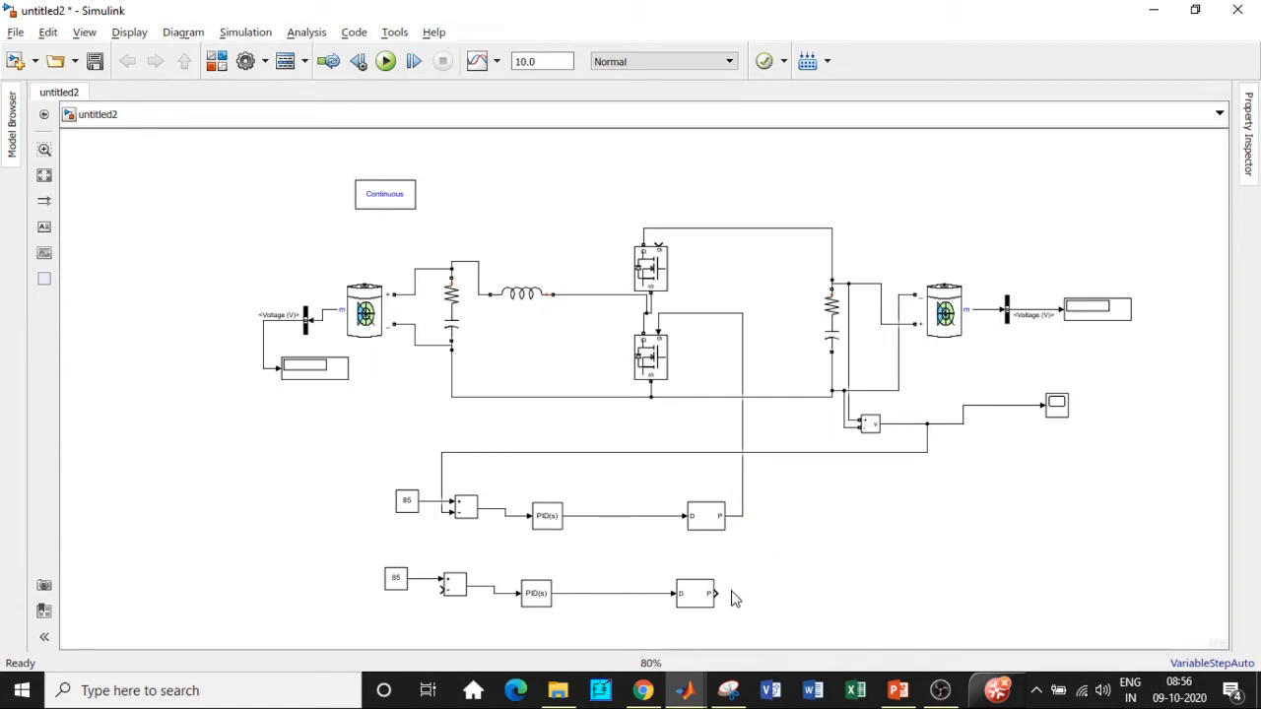
pyautogui.moveTo(719, 593)
pyautogui.mouseDown()
pyautogui.moveTo(782, 532)
pyautogui.moveTo(658, 243)
pyautogui.mouseUp()
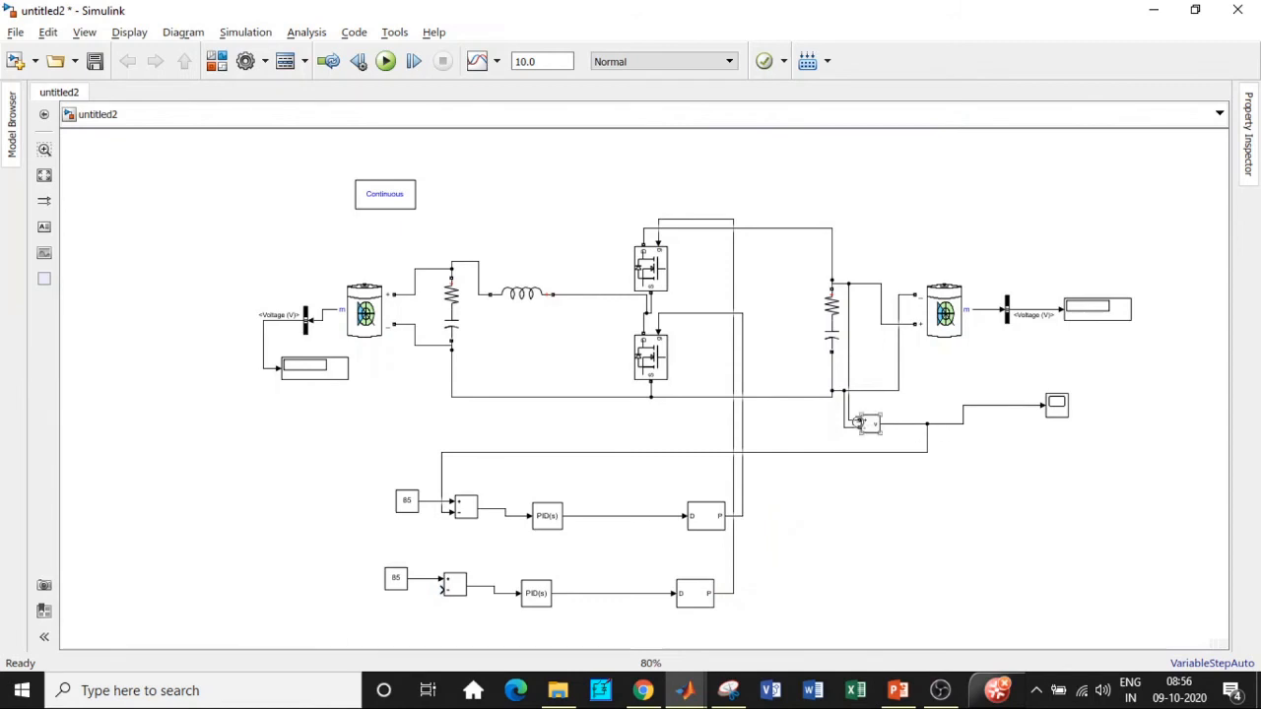
# Set the copied Constant block's value to 12.
pyautogui.doubleClick(395, 579)
pyautogui.write('1')
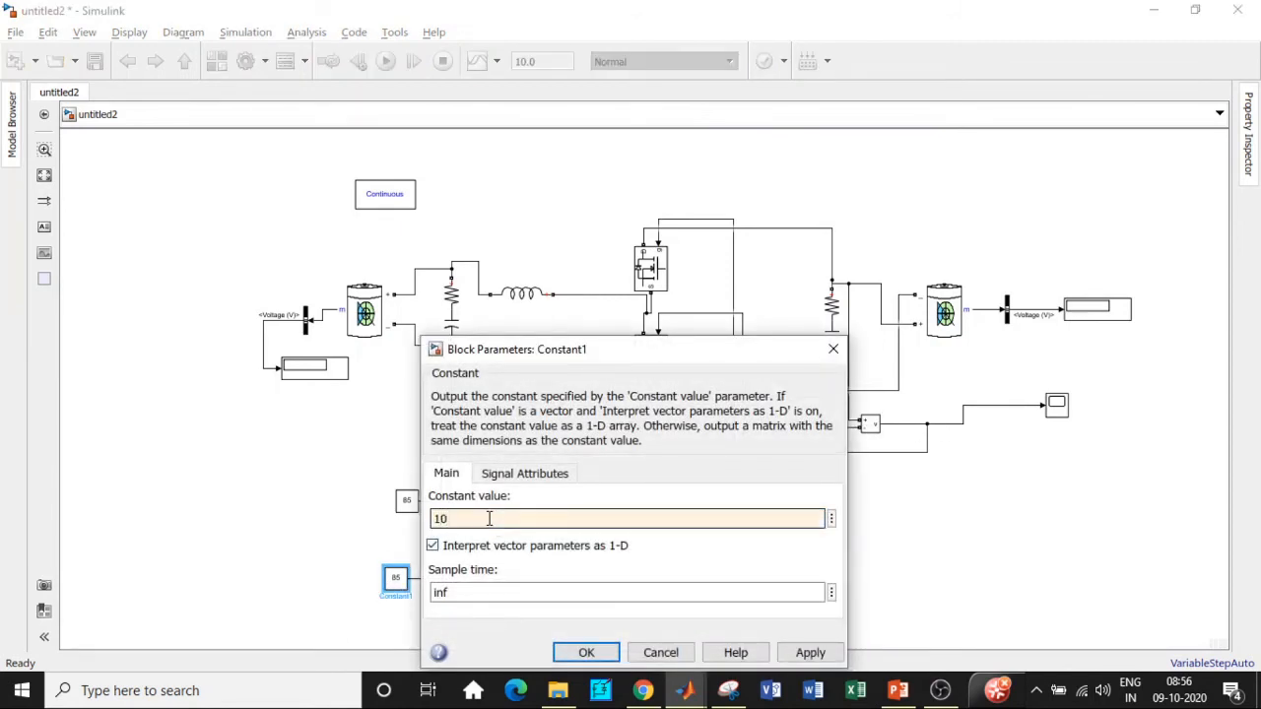
pyautogui.write('2')
pyautogui.click(588, 653)
# Copy the Voltage Measurement block to the left battery side and wire it across the left RC branch.
pyautogui.click(1060, 411)
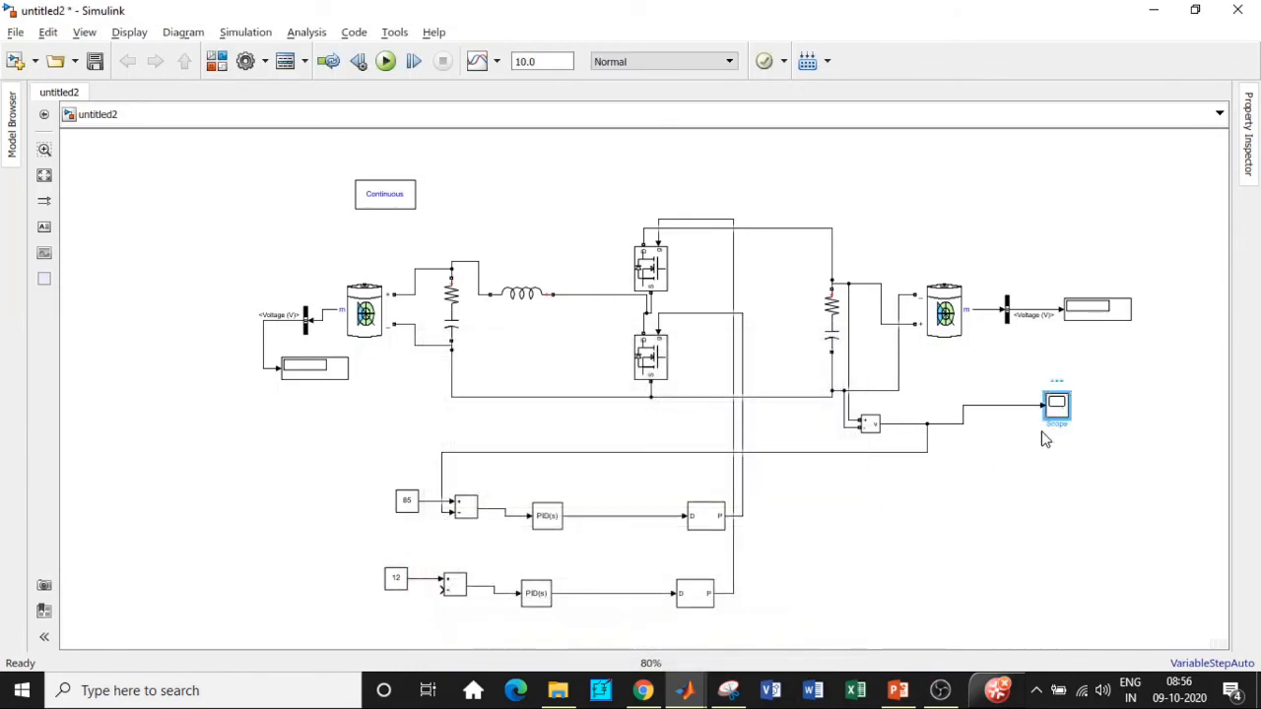
pyautogui.click(876, 422)
pyautogui.moveTo(869, 425); pyautogui.dragTo(303, 424)
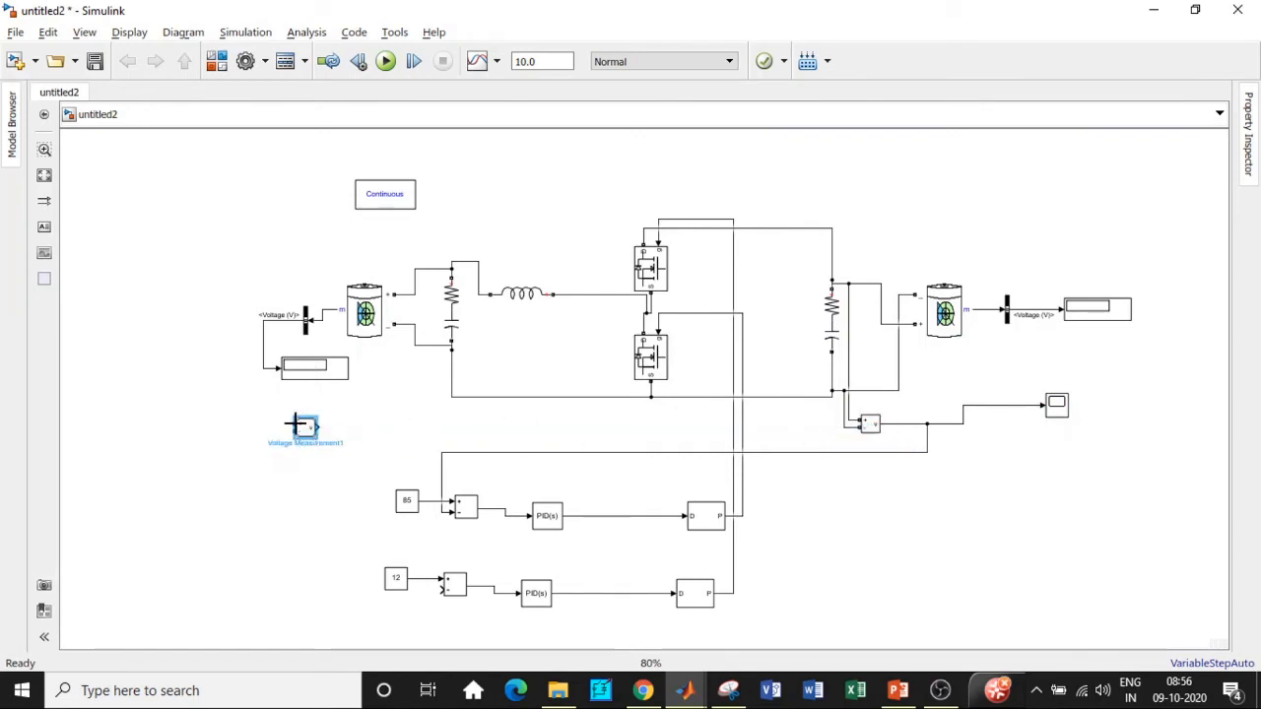
pyautogui.moveTo(440, 398); pyautogui.dragTo(466, 263)
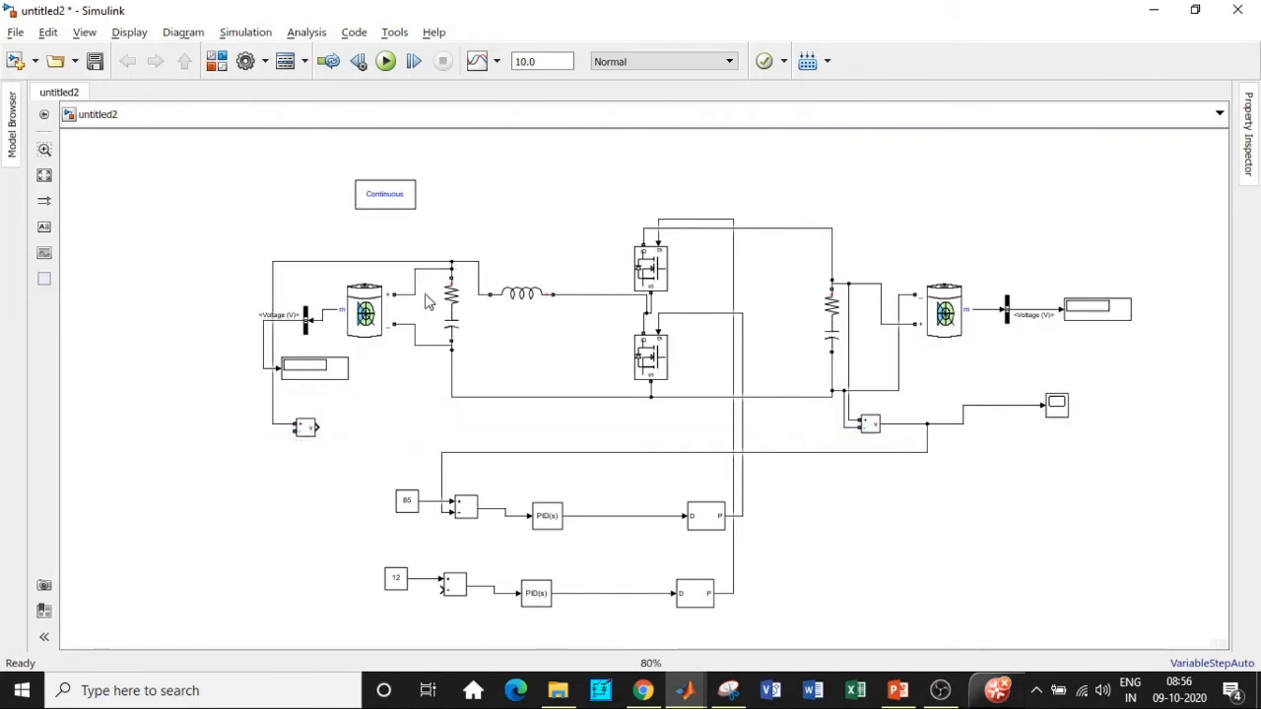
pyautogui.moveTo(291, 429); pyautogui.dragTo(464, 397)
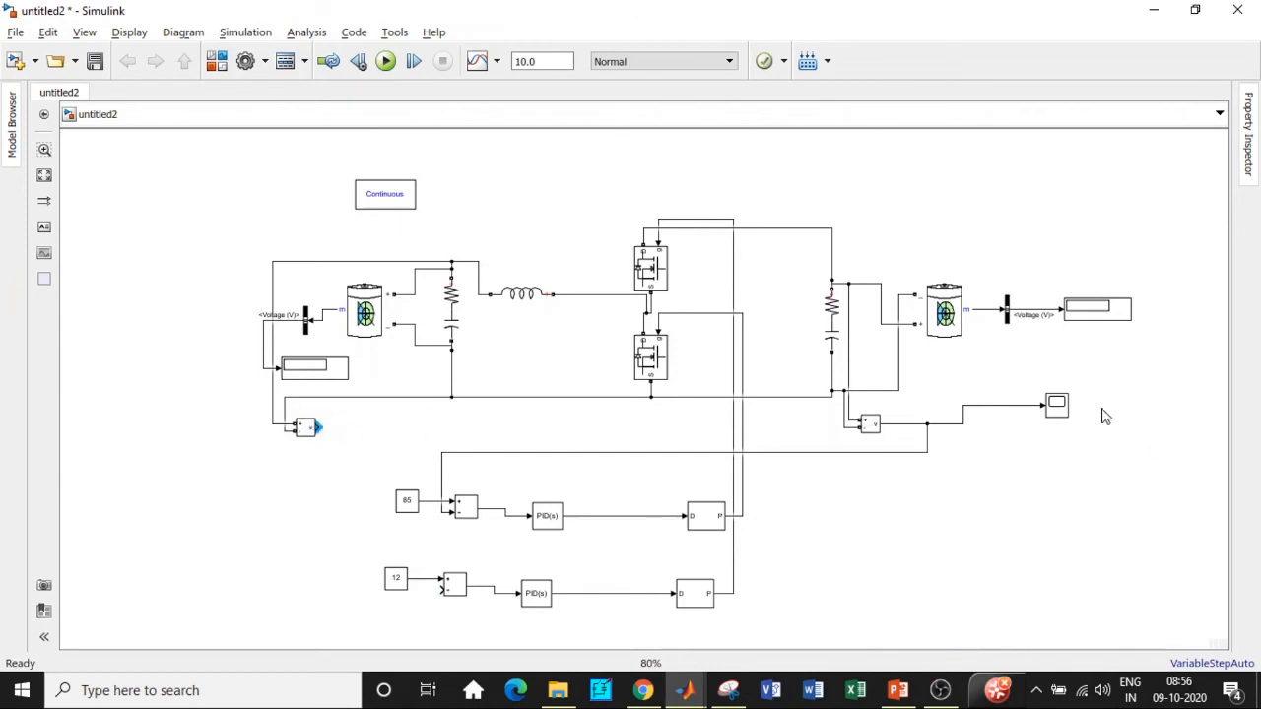
# Copy the Scope beside the left Voltage Measurement and feed that block's output to the Scope and the lower Subtract's minus input.
pyautogui.moveTo(1056, 405)
pyautogui.mouseDown()
pyautogui.moveTo(1079, 431)
pyautogui.moveTo(296, 478)
pyautogui.moveTo(347, 502)
pyautogui.mouseUp()
pyautogui.moveTo(319, 428); pyautogui.dragTo(324, 484)
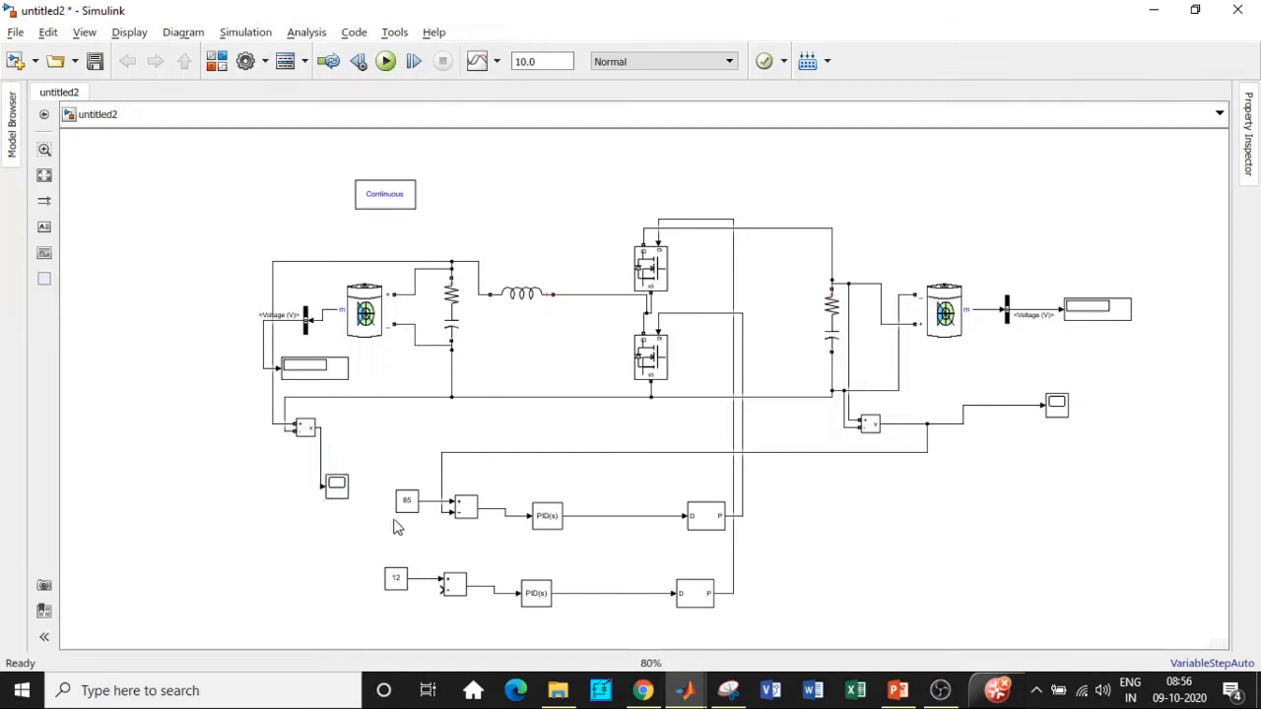
pyautogui.moveTo(437, 594)
pyautogui.mouseDown()
pyautogui.moveTo(305, 464)
pyautogui.moveTo(320, 455)
pyautogui.mouseUp()
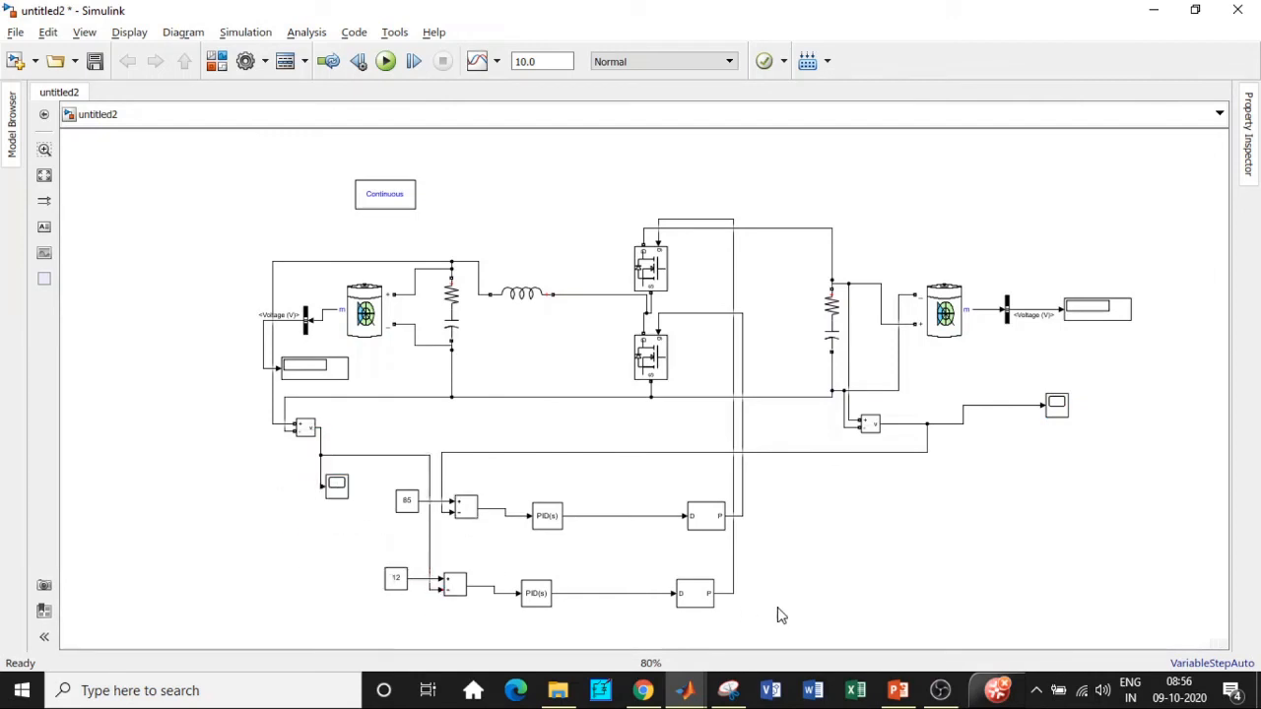
# Check the copied PID Controller's gain parameters without changing them.
pyautogui.click(395, 582)
pyautogui.click(538, 597)
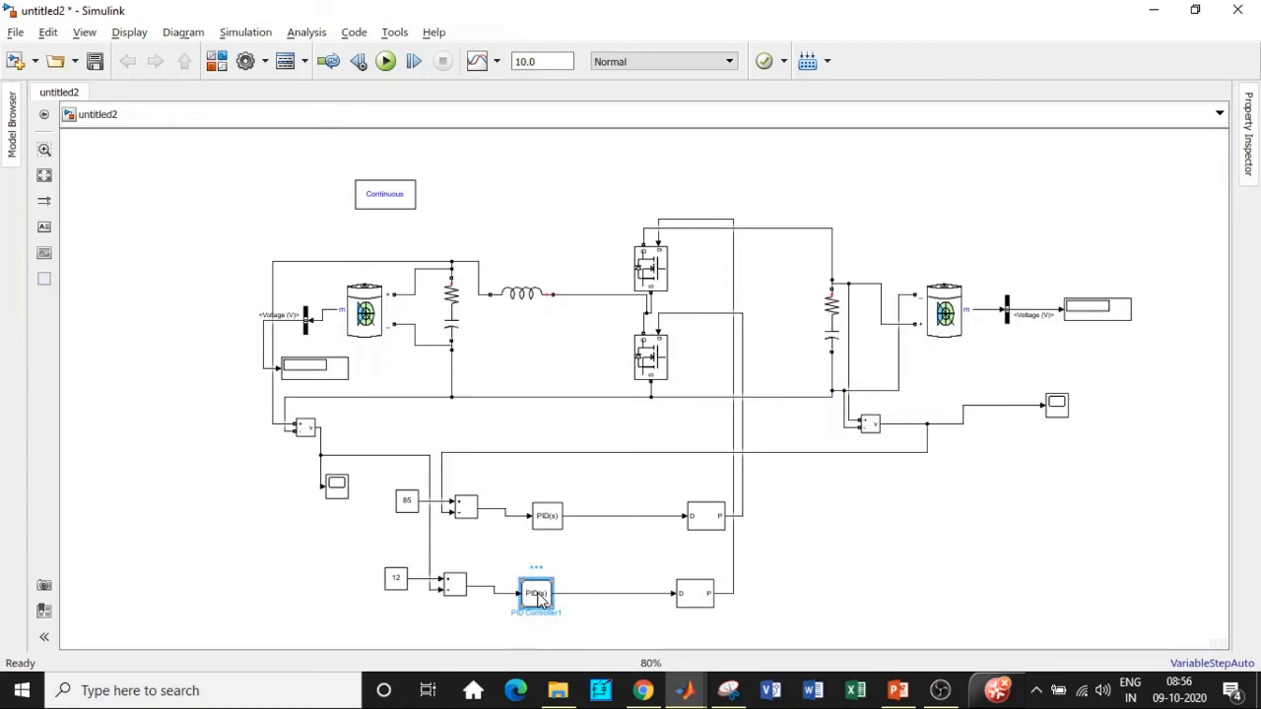
pyautogui.doubleClick(538, 597)
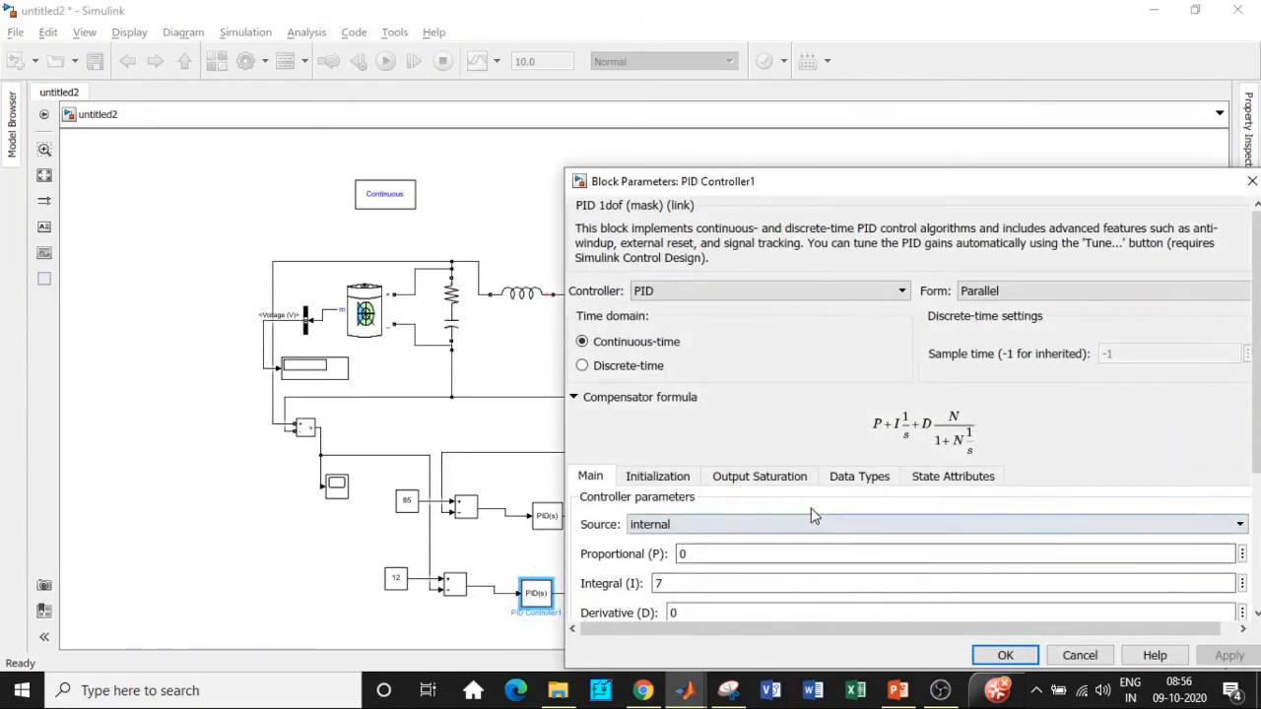
pyautogui.click(1252, 181)
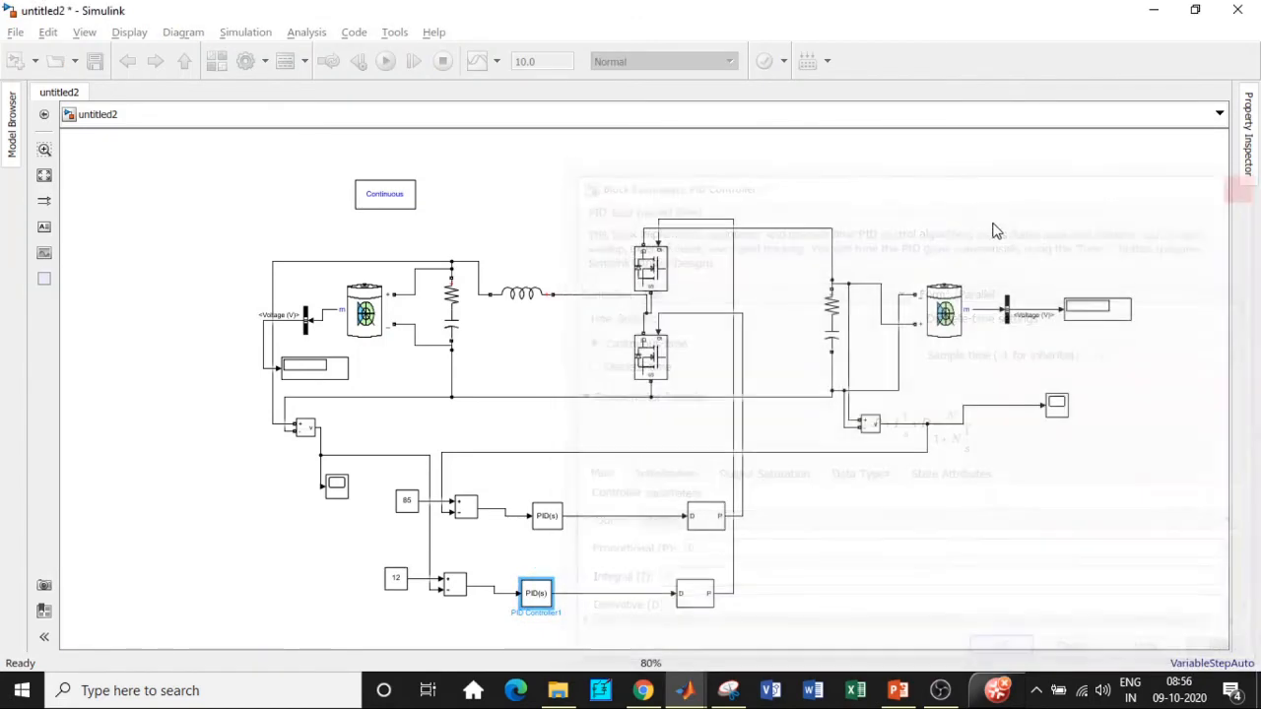
pyautogui.click(1048, 226)
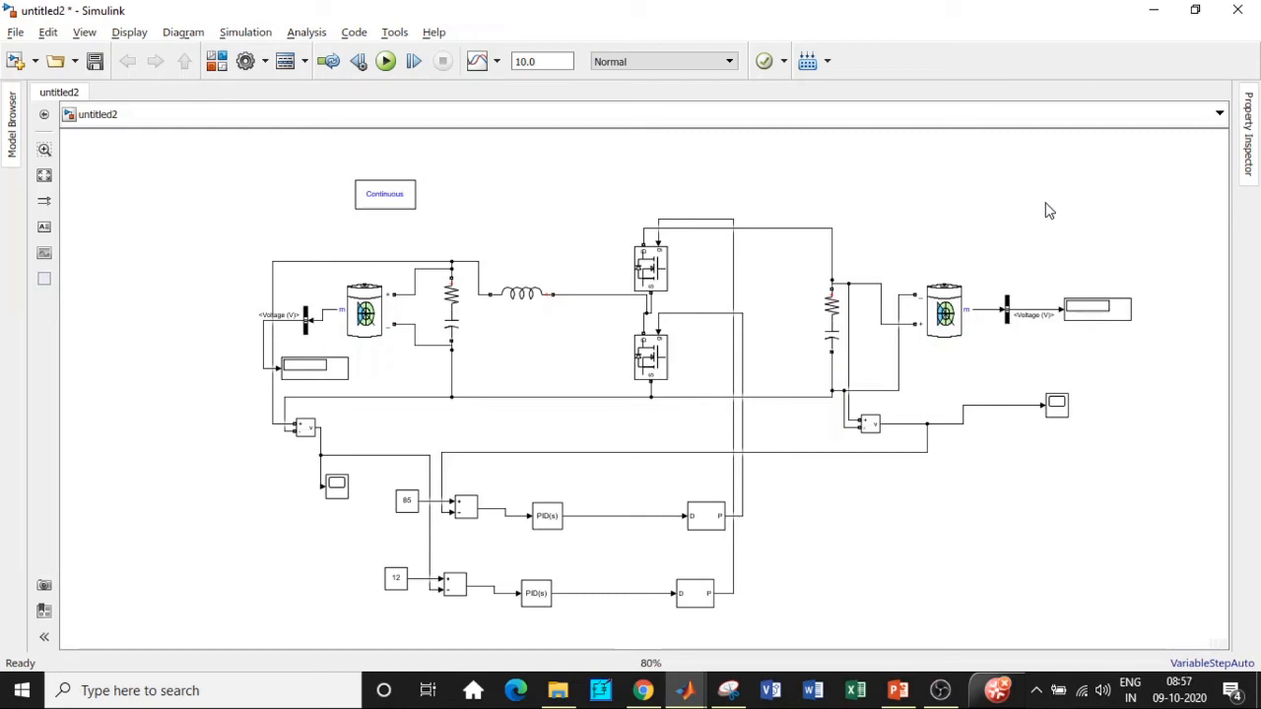
# Set the simulation stop time to 1 and run the model.
pyautogui.doubleClick(548, 64)
pyautogui.write('1')
pyautogui.click(385, 61)
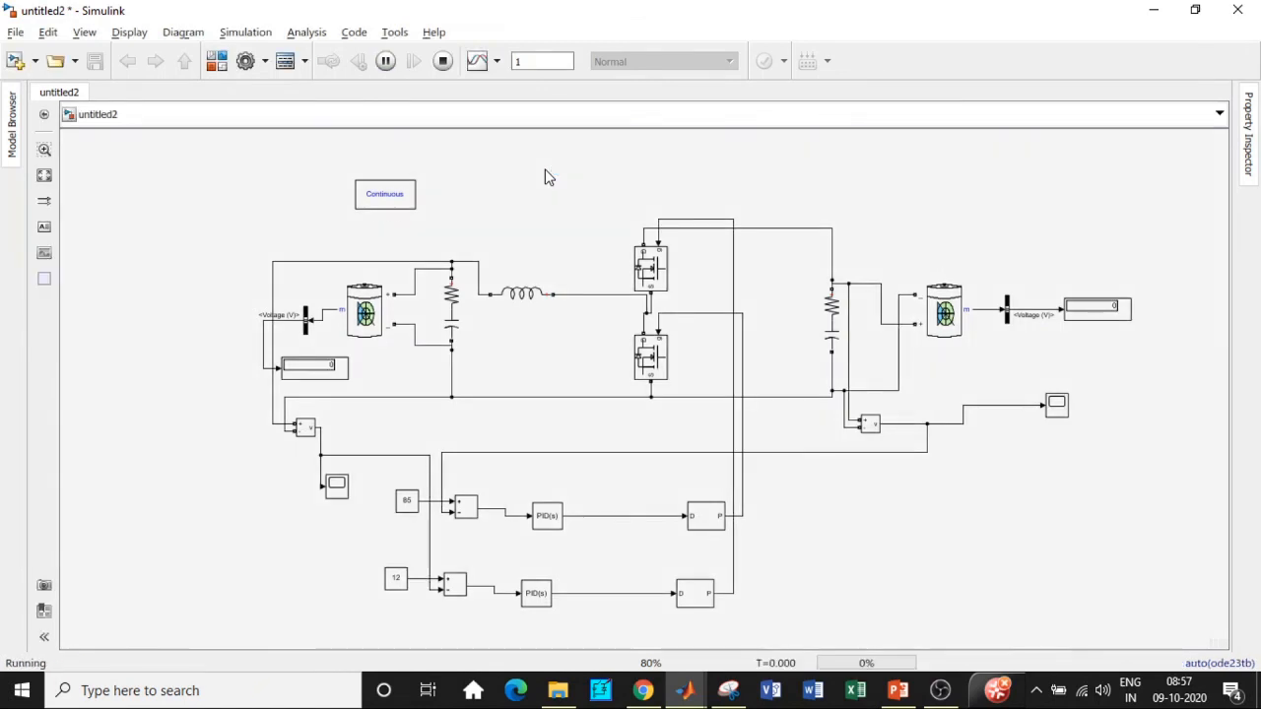
# Examine the right battery side's voltage waveform in its Scope, magnifying the trace to inspect the ripple.
pyautogui.scroll(2, 991, 527)
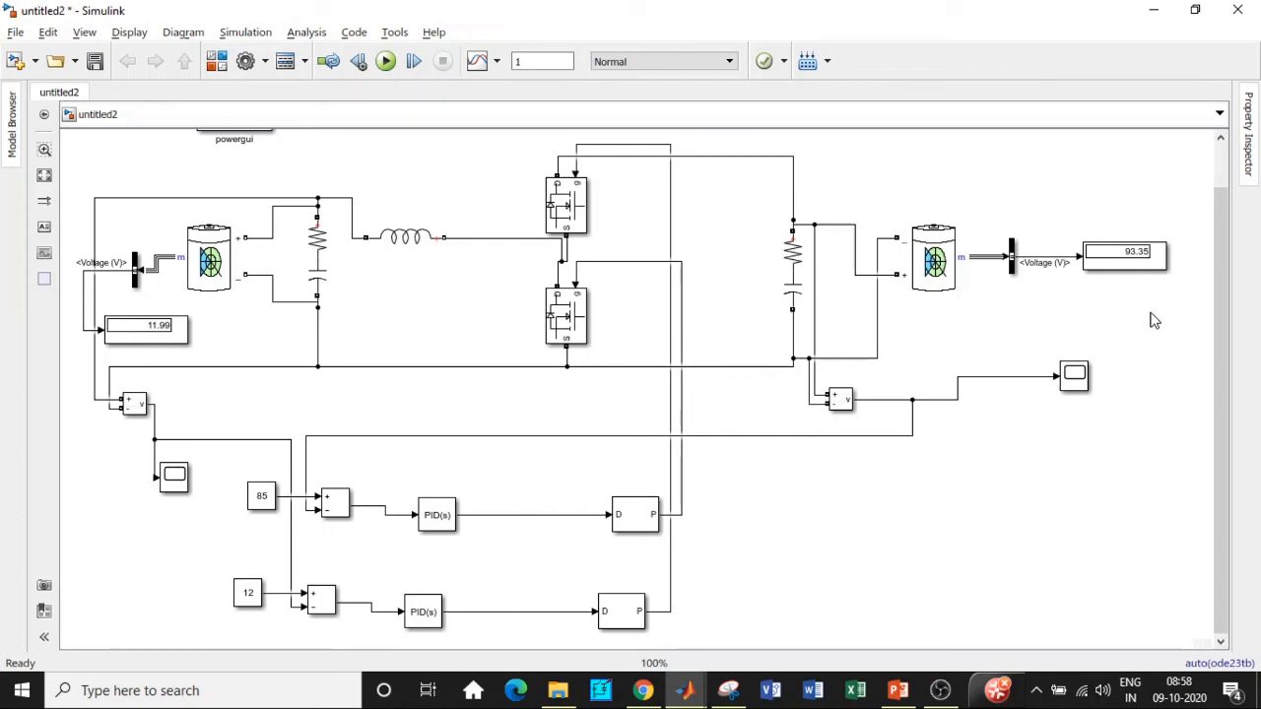
pyautogui.click(418, 258)
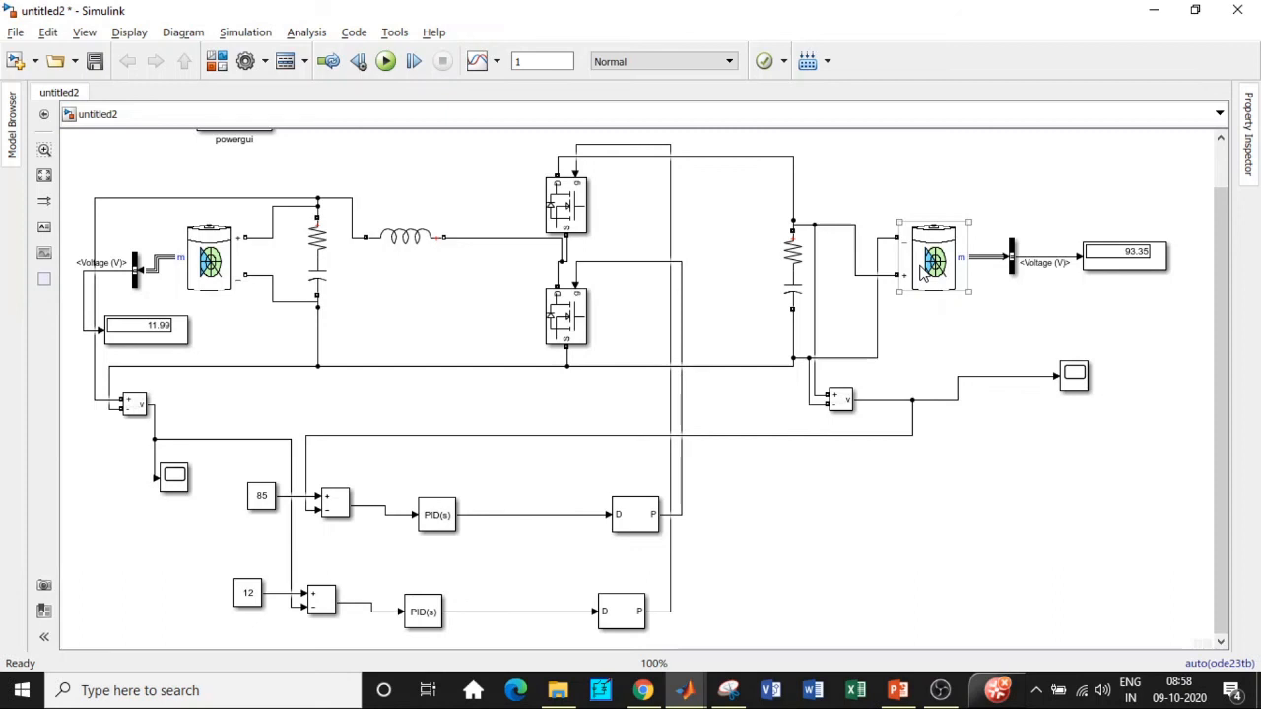
pyautogui.click(1075, 378)
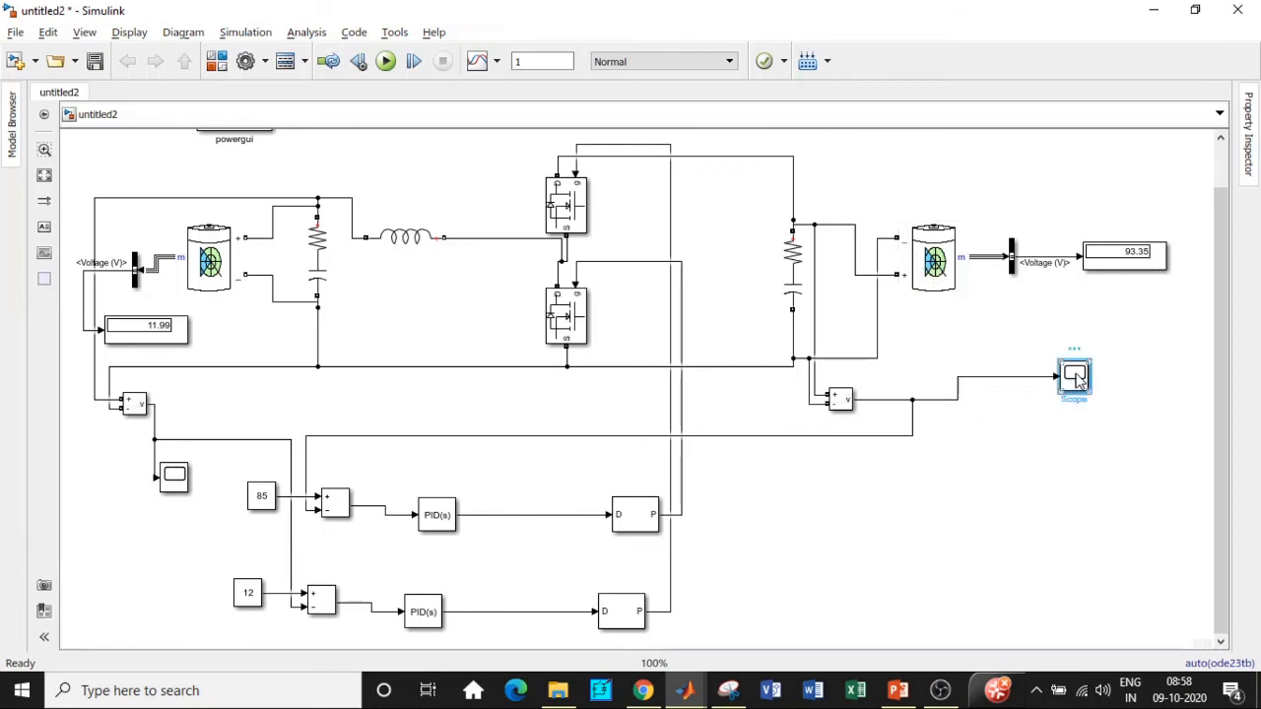
pyautogui.doubleClick(1075, 377)
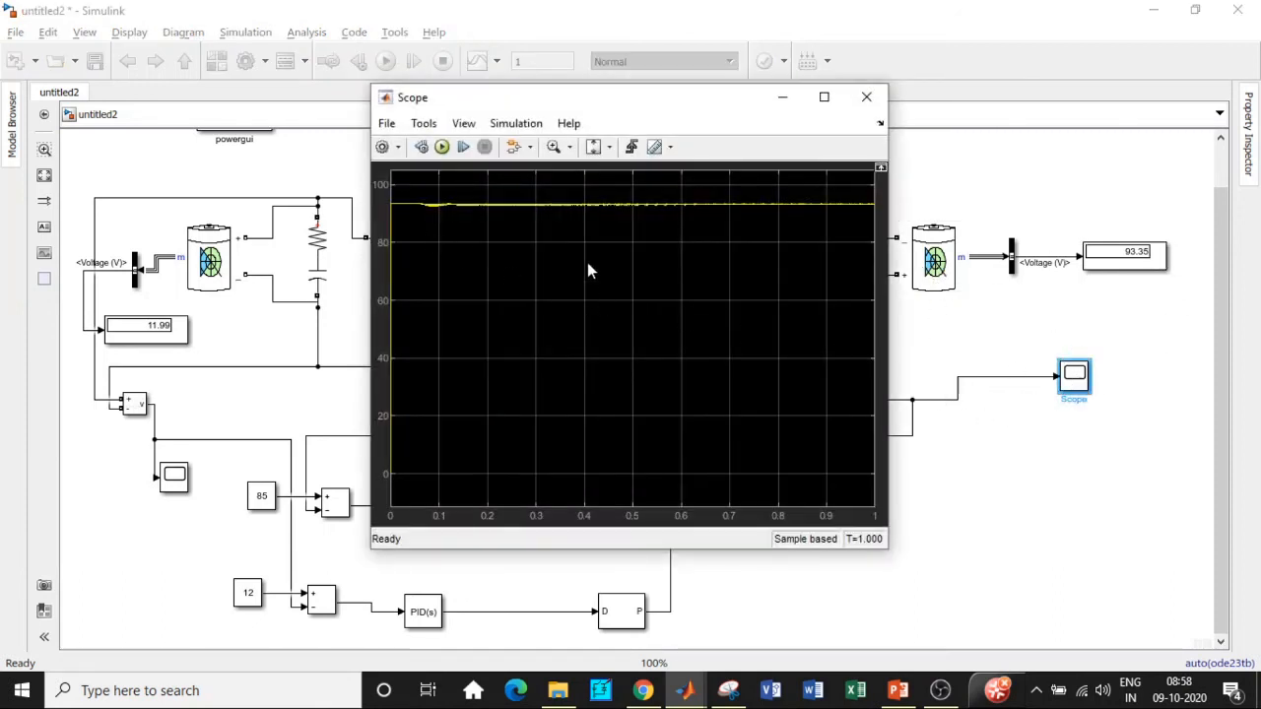
pyautogui.click(552, 148)
pyautogui.moveTo(525, 196); pyautogui.dragTo(603, 231)
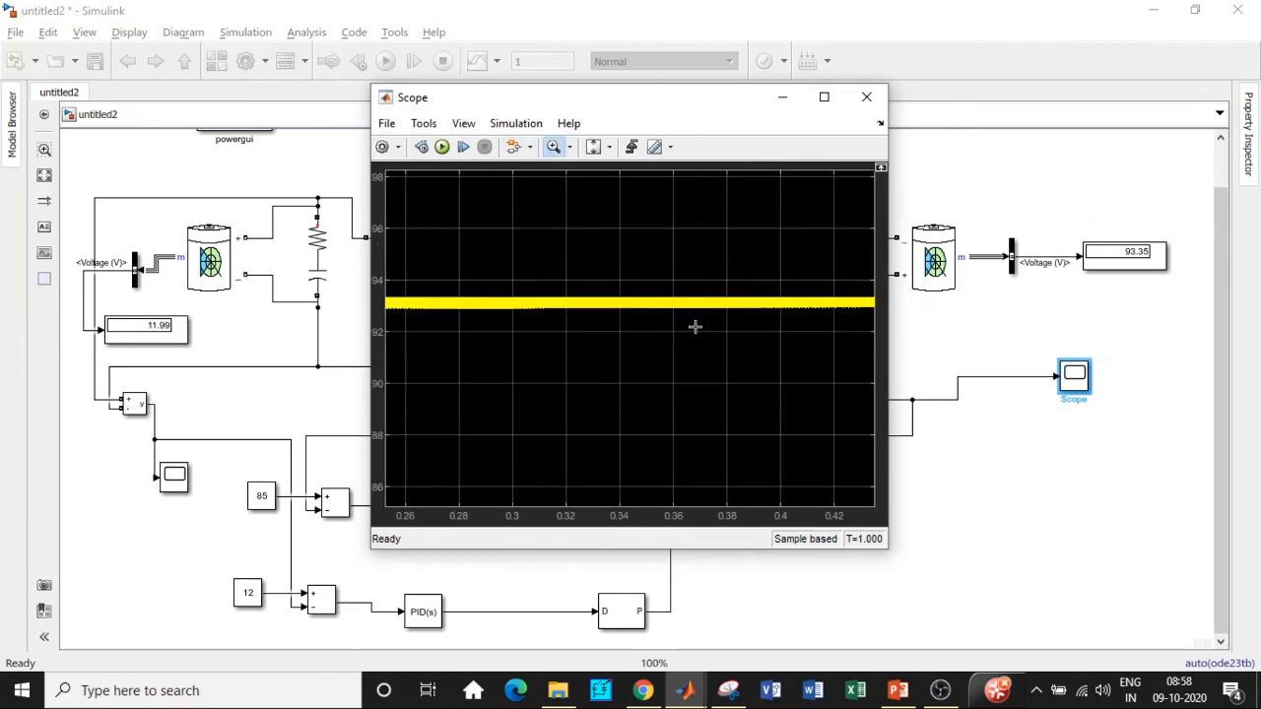
pyautogui.moveTo(513, 267); pyautogui.dragTo(607, 328)
pyautogui.moveTo(479, 338)
pyautogui.mouseDown()
pyautogui.moveTo(597, 428)
pyautogui.moveTo(594, 439)
pyautogui.mouseUp()
pyautogui.moveTo(490, 223); pyautogui.dragTo(664, 430)
pyautogui.moveTo(510, 183)
pyautogui.mouseDown()
pyautogui.moveTo(681, 437)
pyautogui.moveTo(703, 503)
pyautogui.moveTo(713, 498)
pyautogui.mouseUp()
pyautogui.click(866, 97)
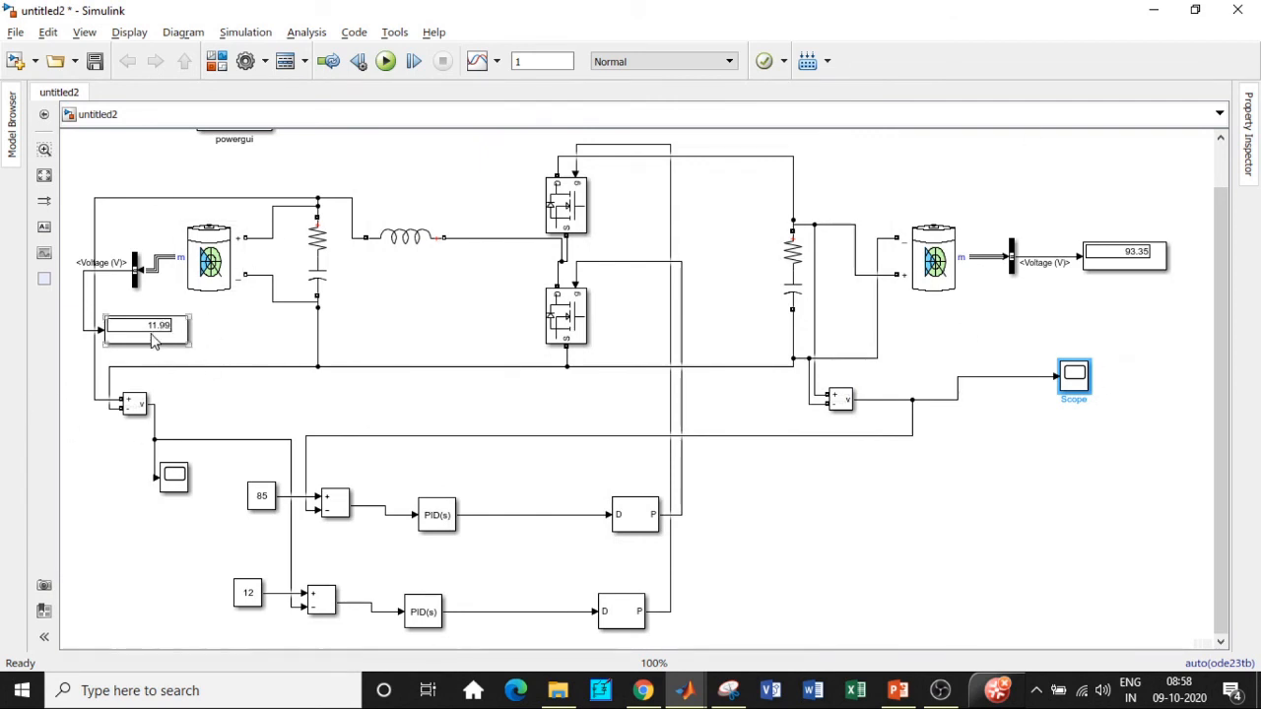
# Examine the left battery side's voltage waveform in Scope1 and close it.
pyautogui.doubleClick(174, 477)
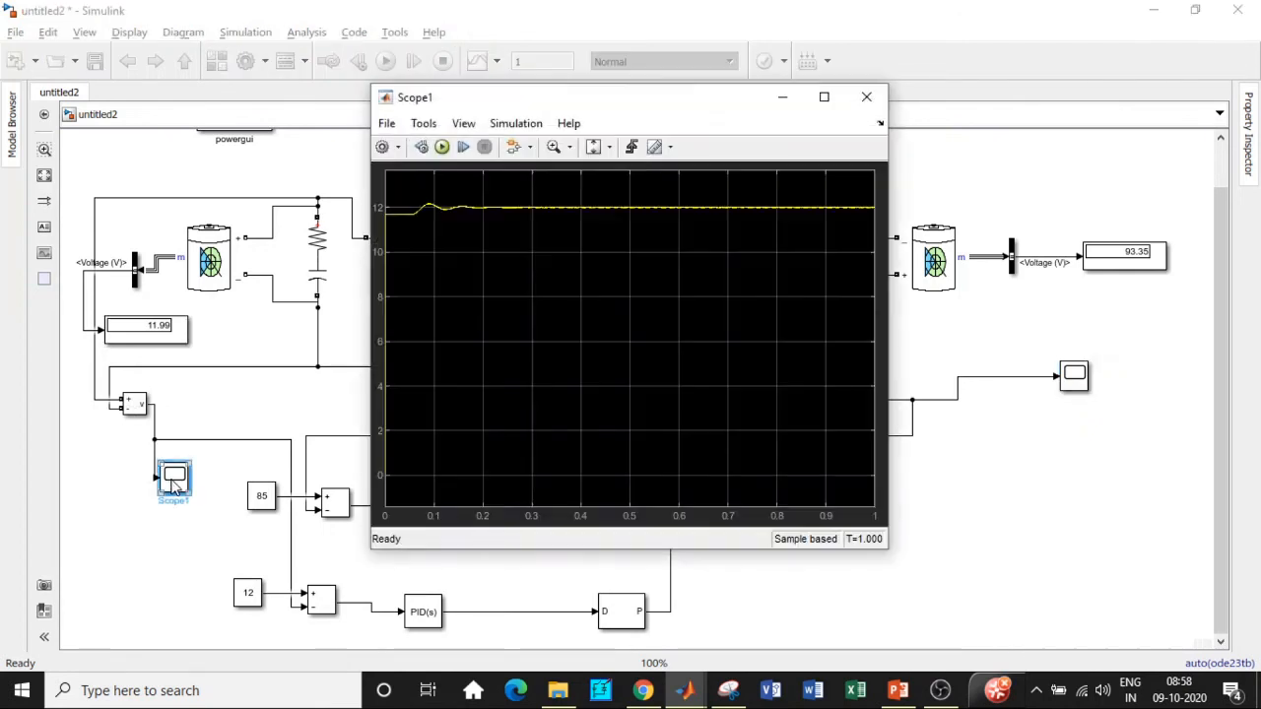
pyautogui.moveTo(504, 192); pyautogui.dragTo(627, 237)
pyautogui.moveTo(486, 246); pyautogui.dragTo(627, 347)
pyautogui.moveTo(495, 408); pyautogui.dragTo(662, 457)
pyautogui.click(853, 103)
pyautogui.click(908, 519)
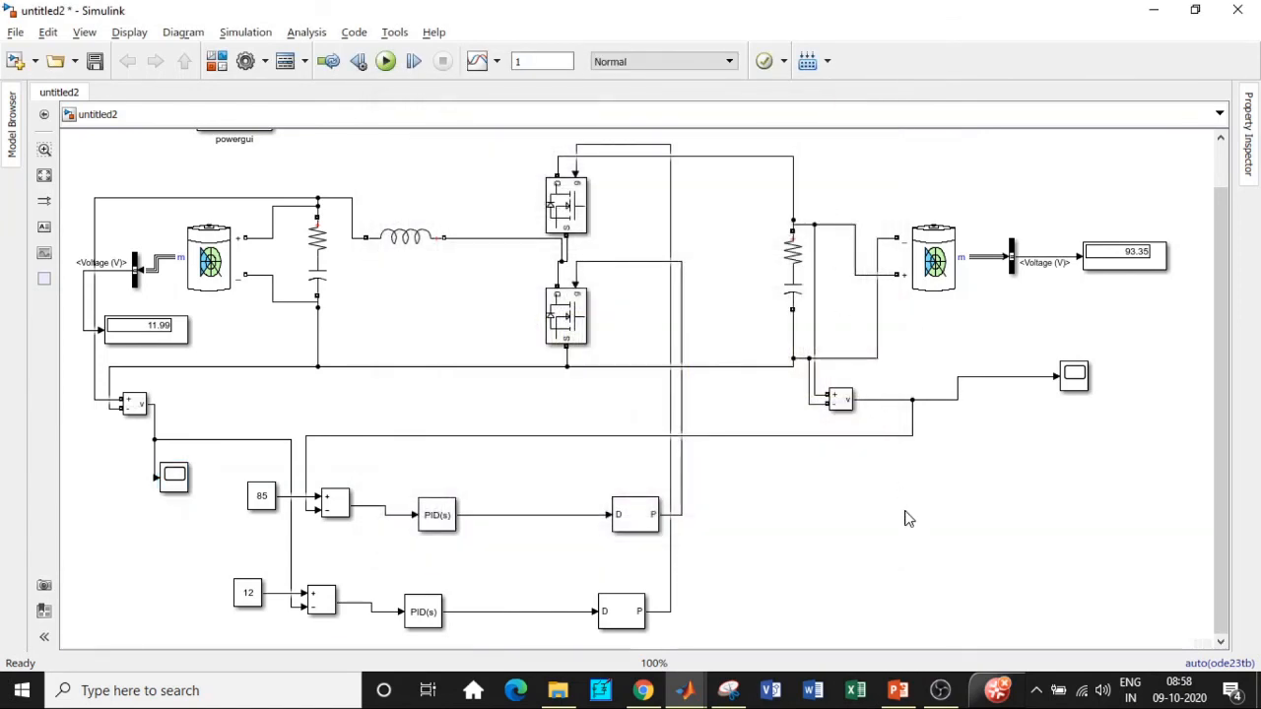